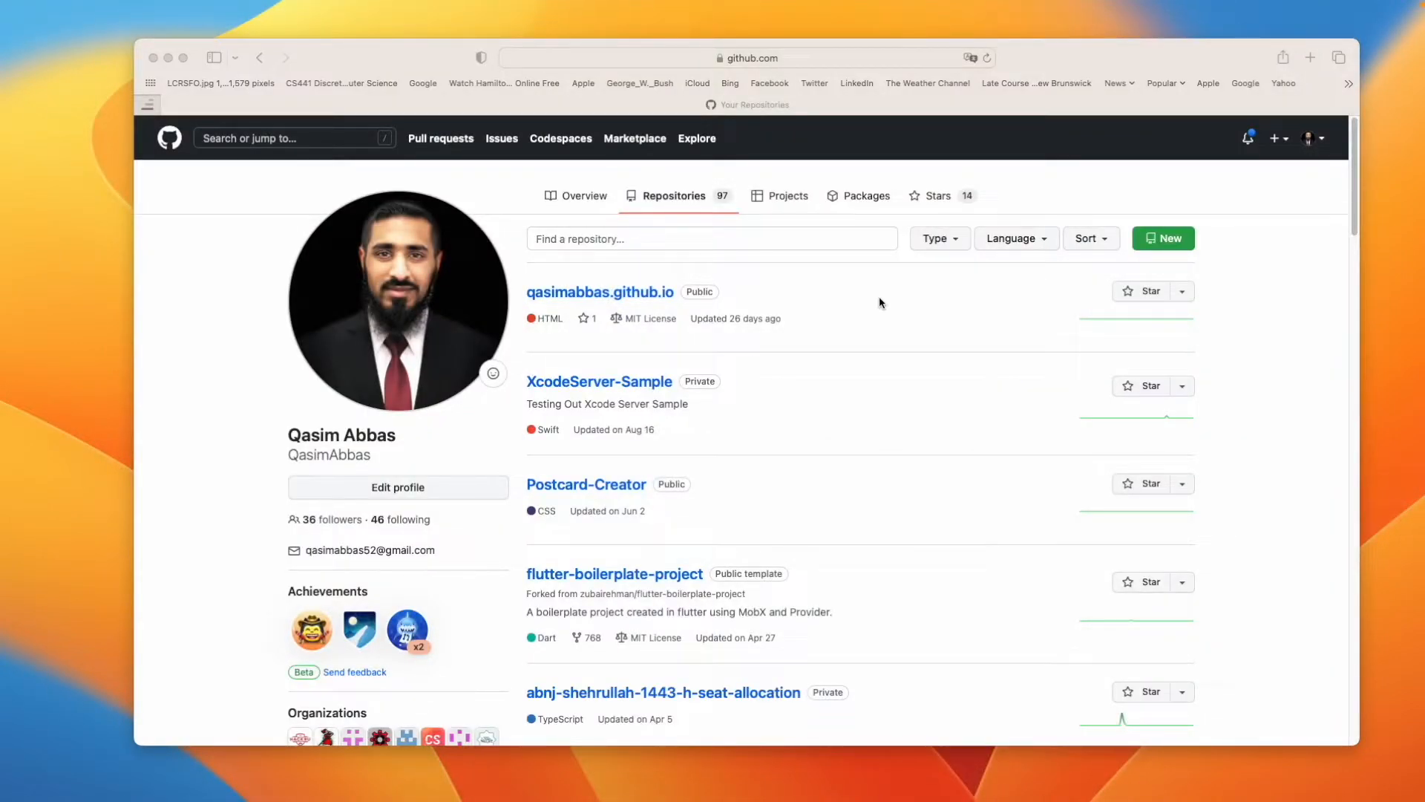
# Create a new public GitHub repository named Xcode-Cloud-Sample, initialized with a README file
pyautogui.click(1168, 238)
pyautogui.click(1168, 241)
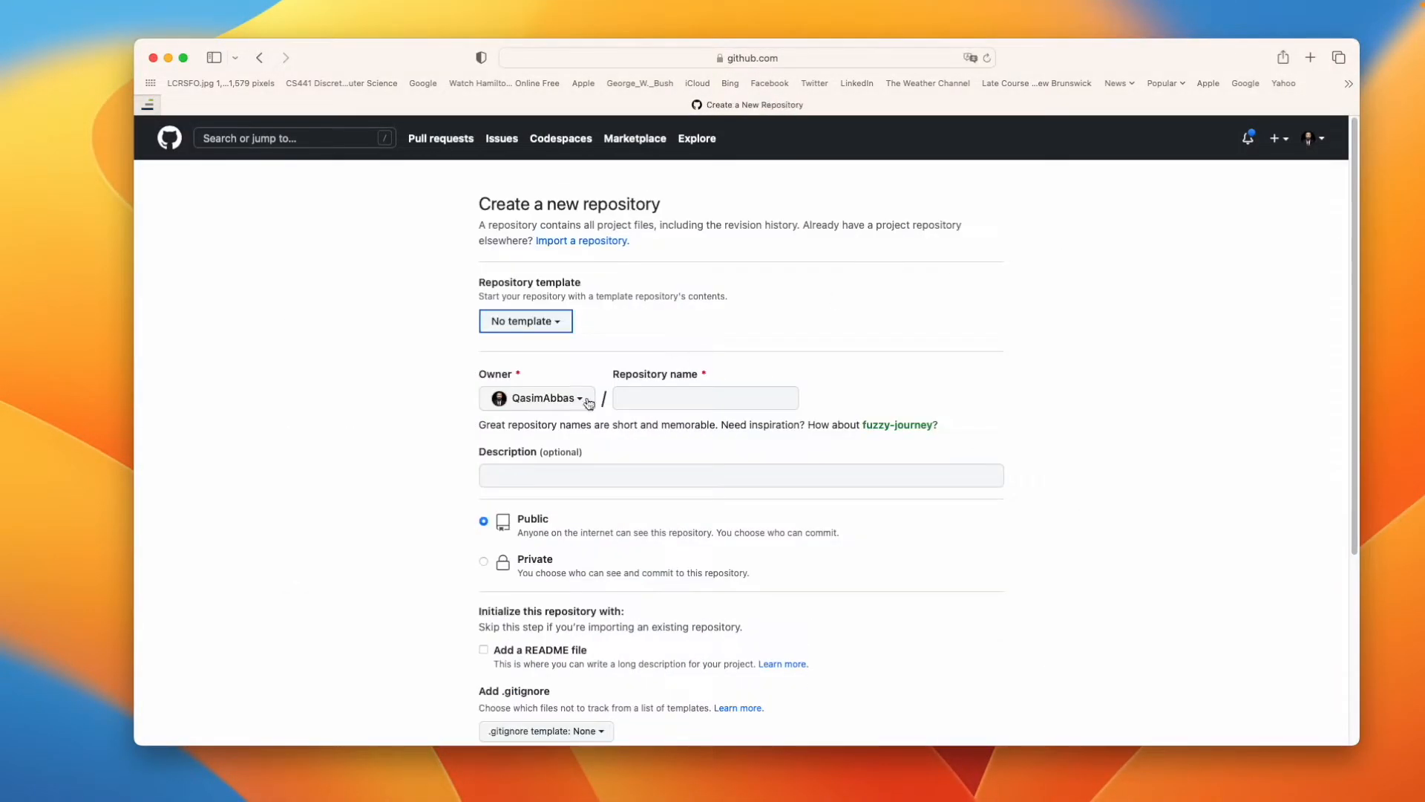
pyautogui.click(689, 405)
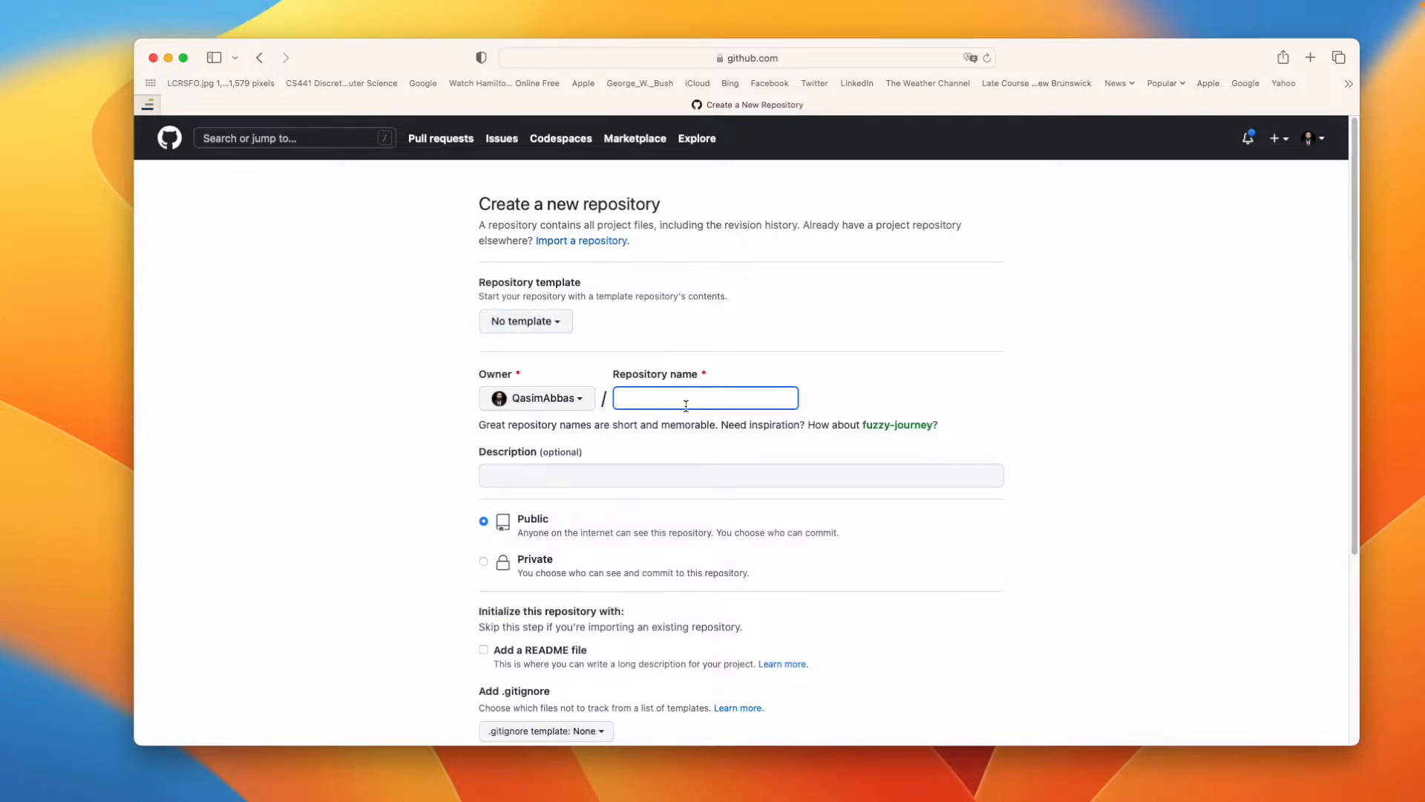
pyautogui.write('Xcode-Cloud-Sample')
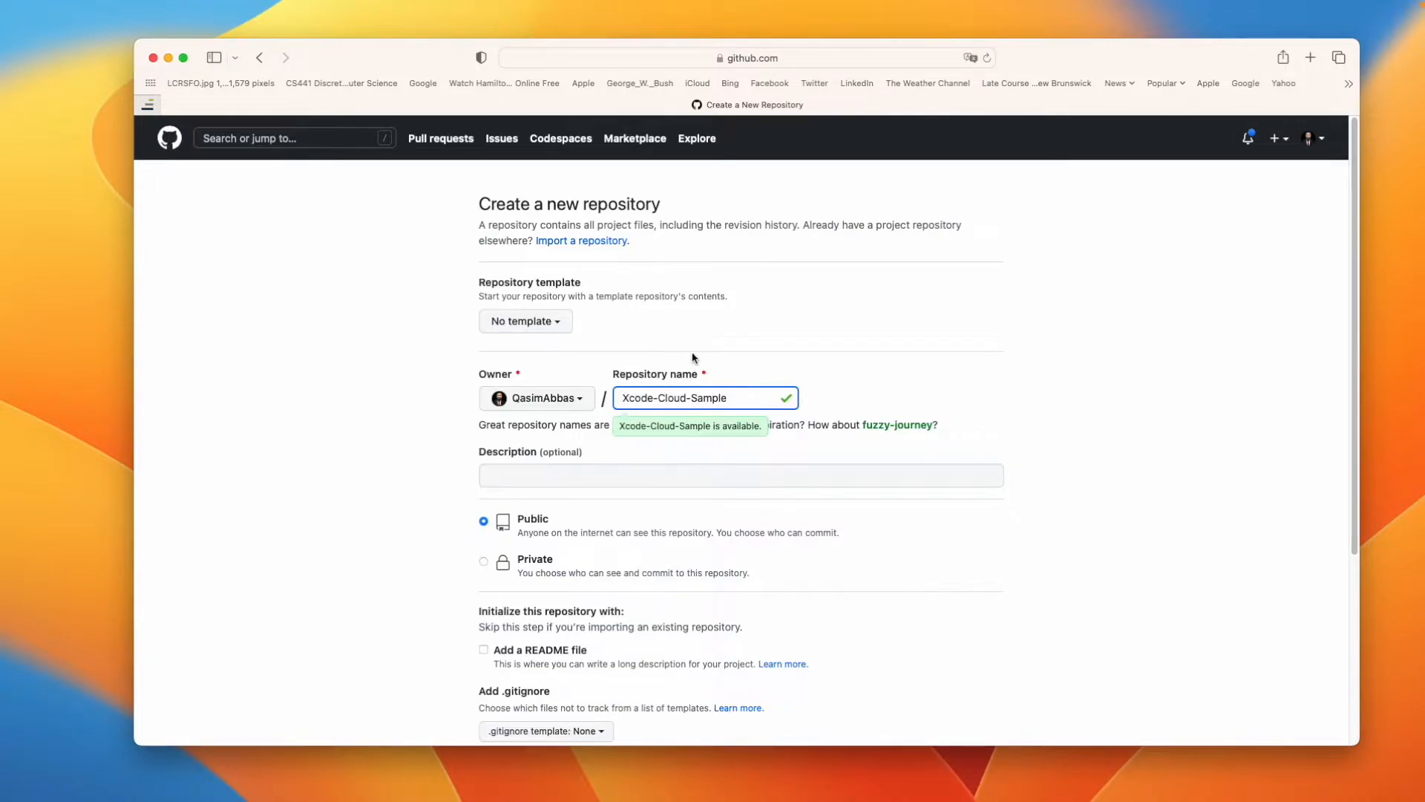
pyautogui.click(696, 461)
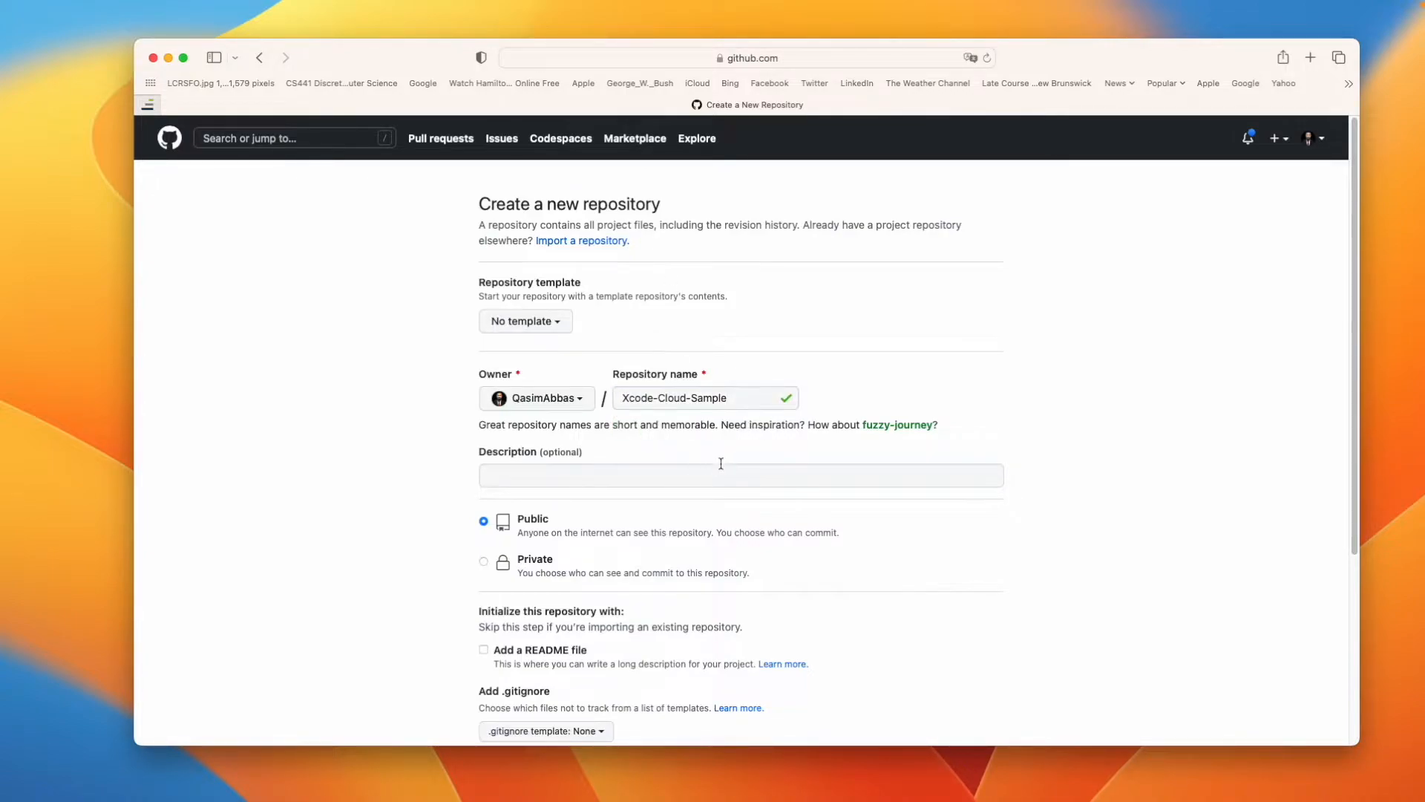
pyautogui.scroll(-5, 363, 587)
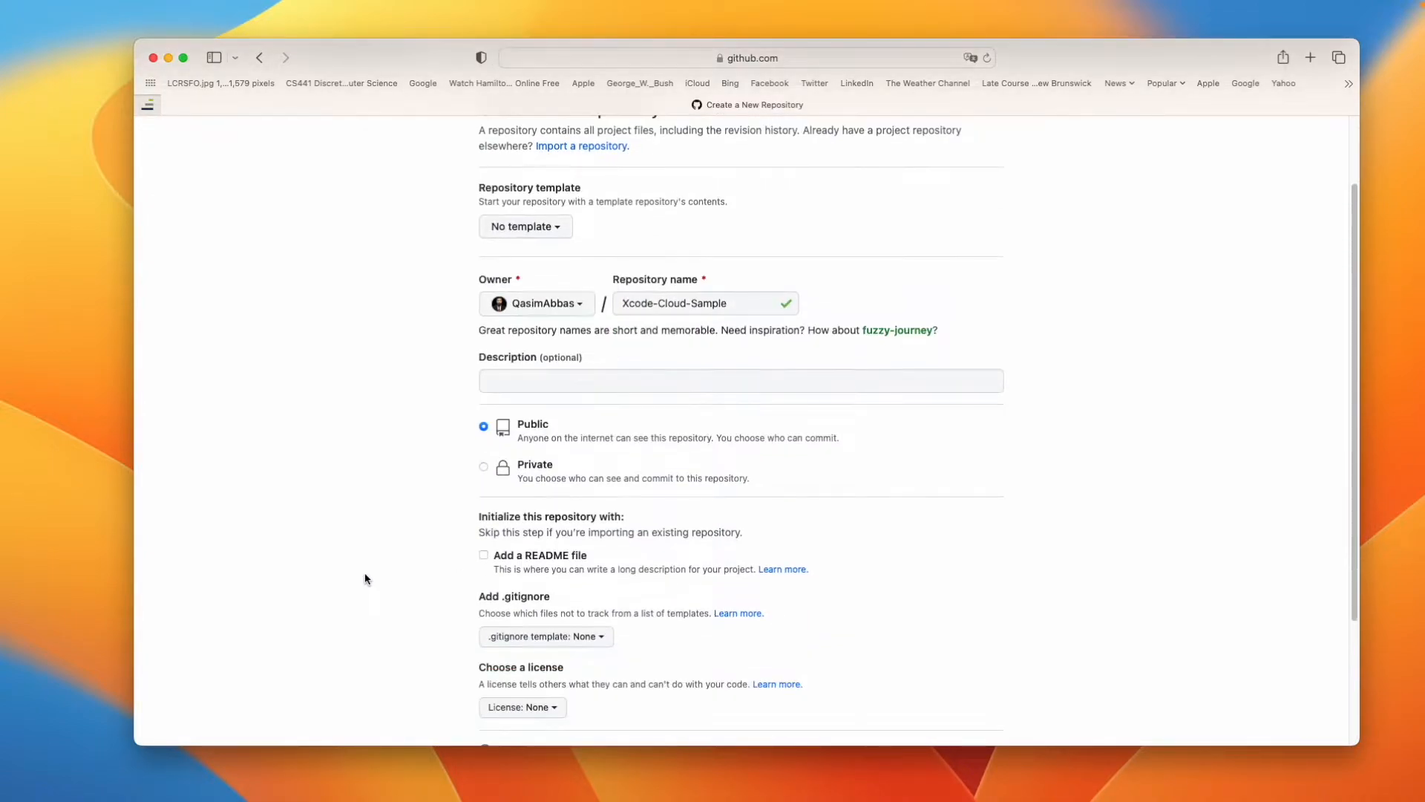
pyautogui.click(484, 379)
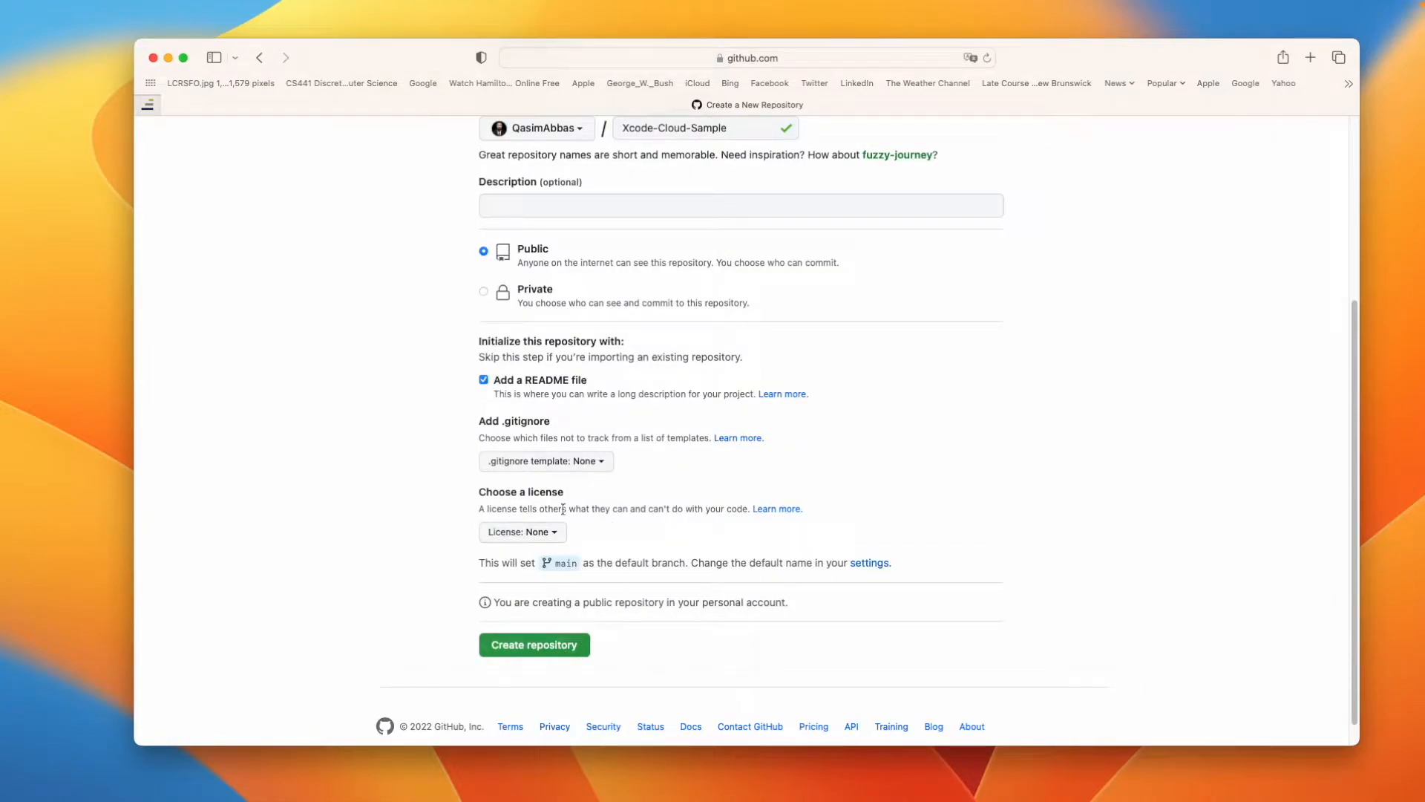
pyautogui.click(542, 654)
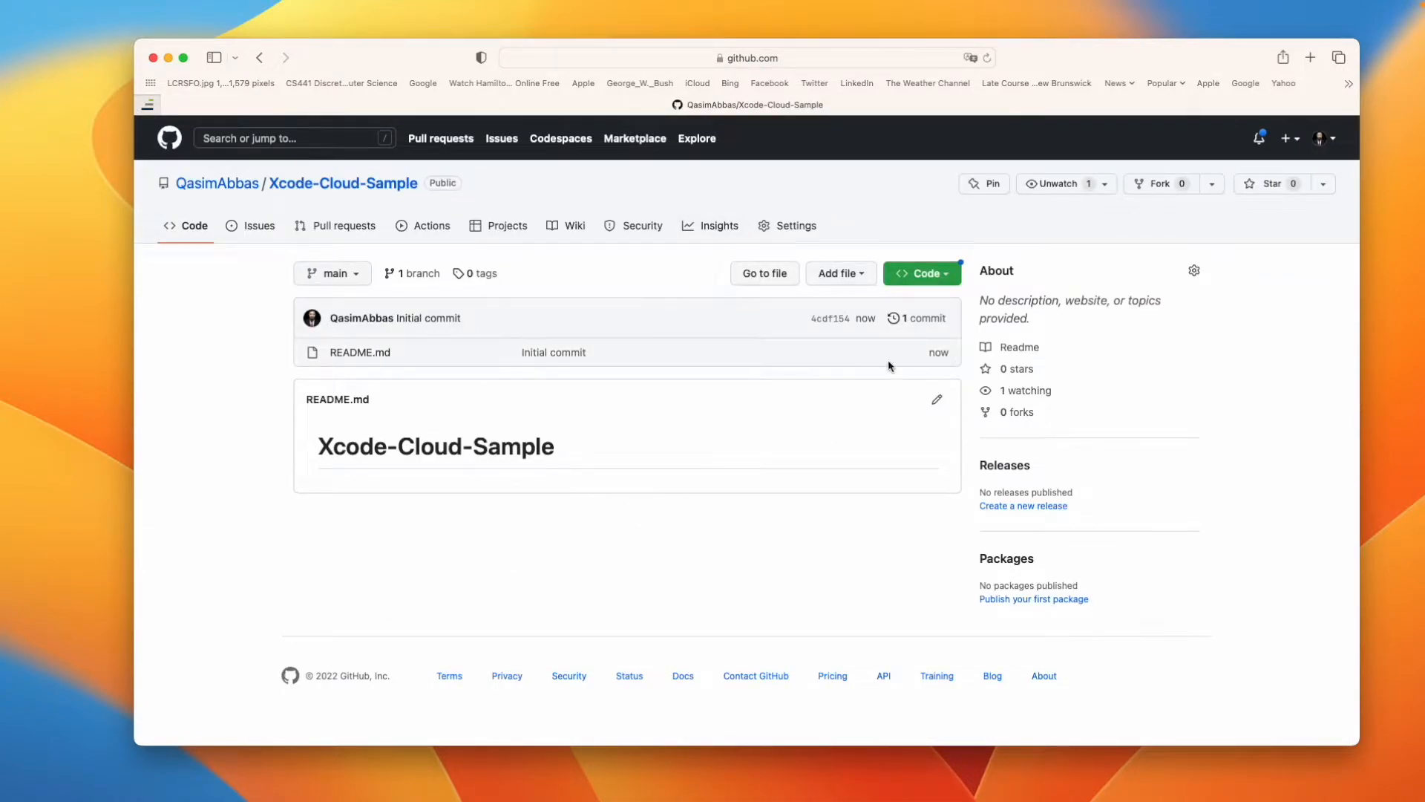
# Copy the repository's HTTPS URL, clone it with git clone in Terminal, and list the Development-Projects directory
pyautogui.click(945, 271)
pyautogui.click(930, 407)
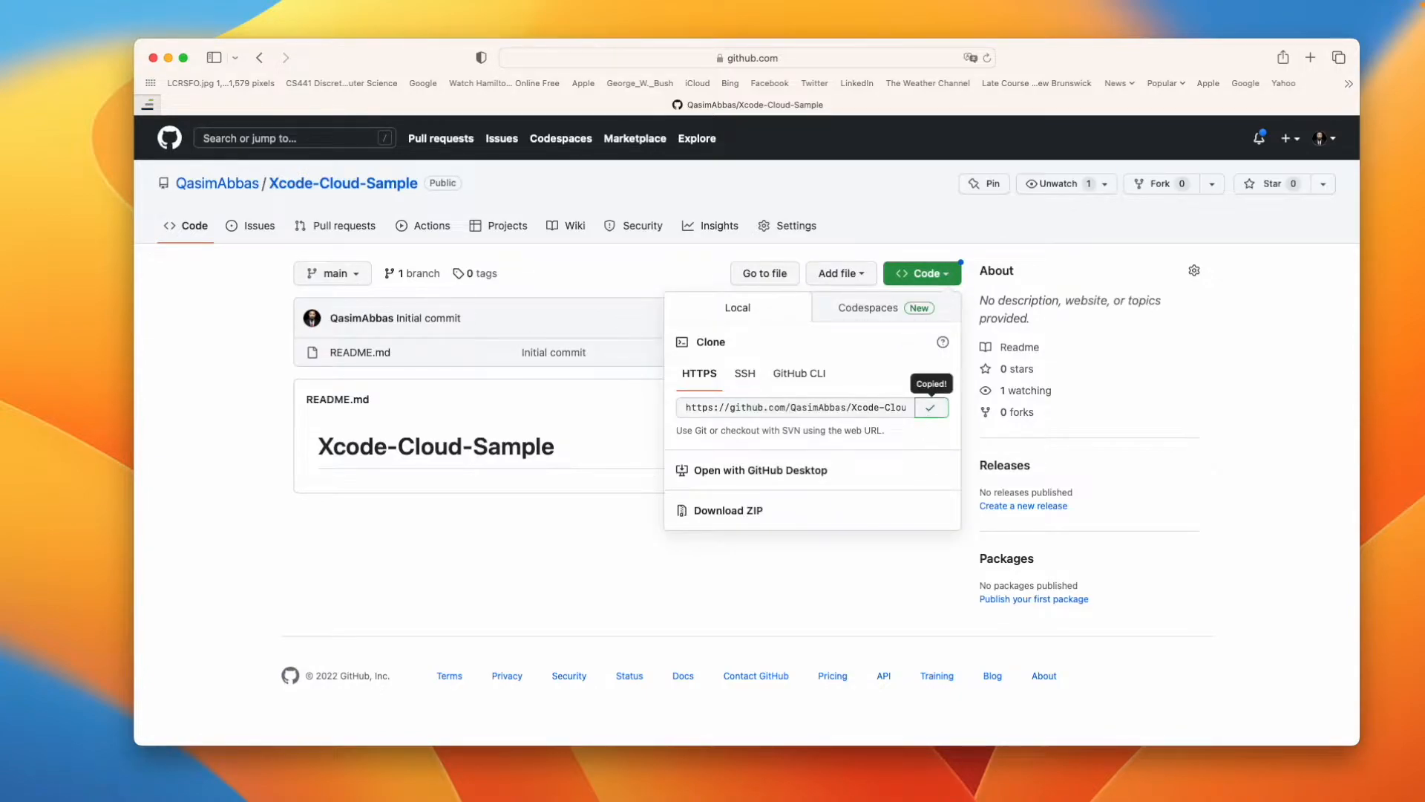
pyautogui.click(1100, 787)
pyautogui.write('git clone')
pyautogui.press('super+v')
pyautogui.press('Return')
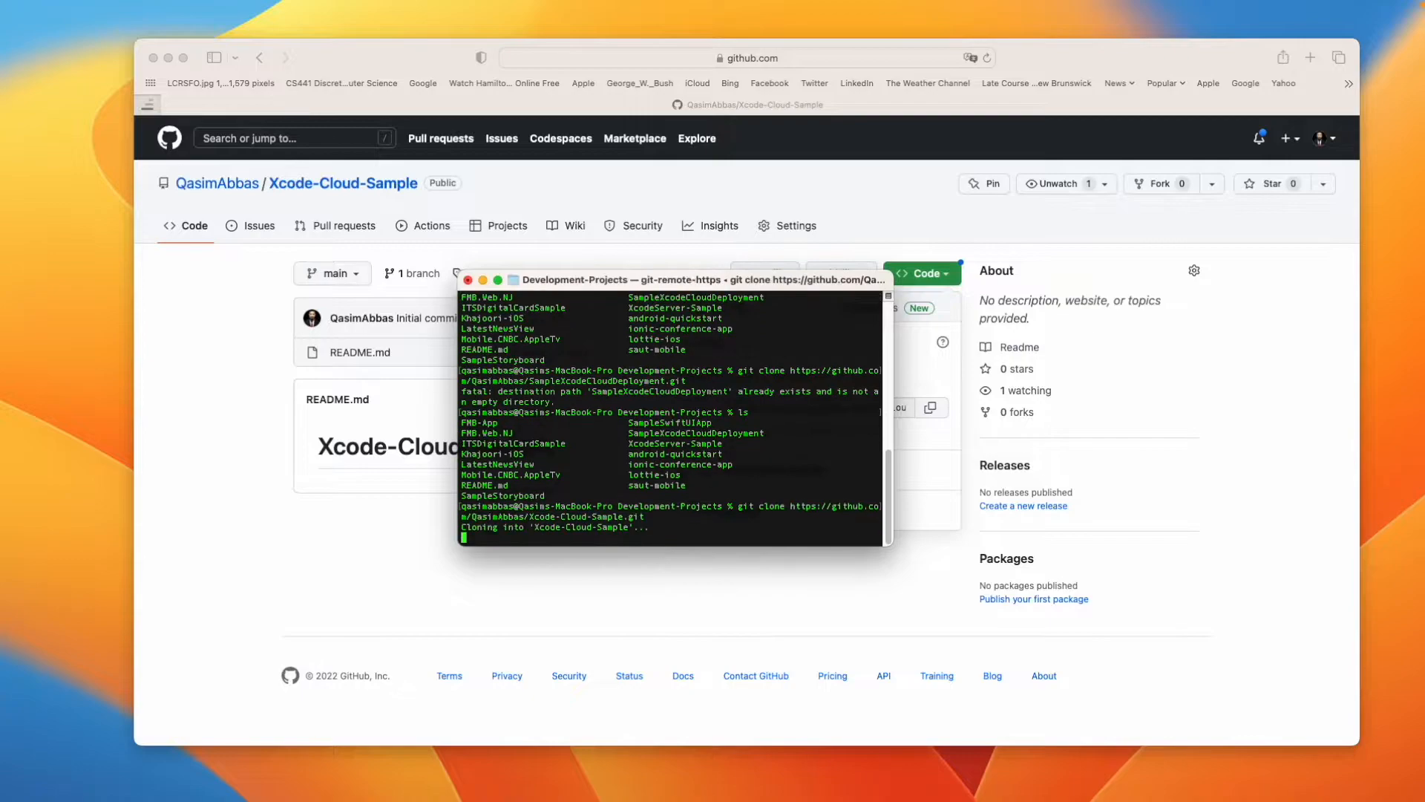
pyautogui.write('ls')
pyautogui.press('Return')
# Try to change into the cloned repository's directory with cd Xcode
pyautogui.write('cd ')
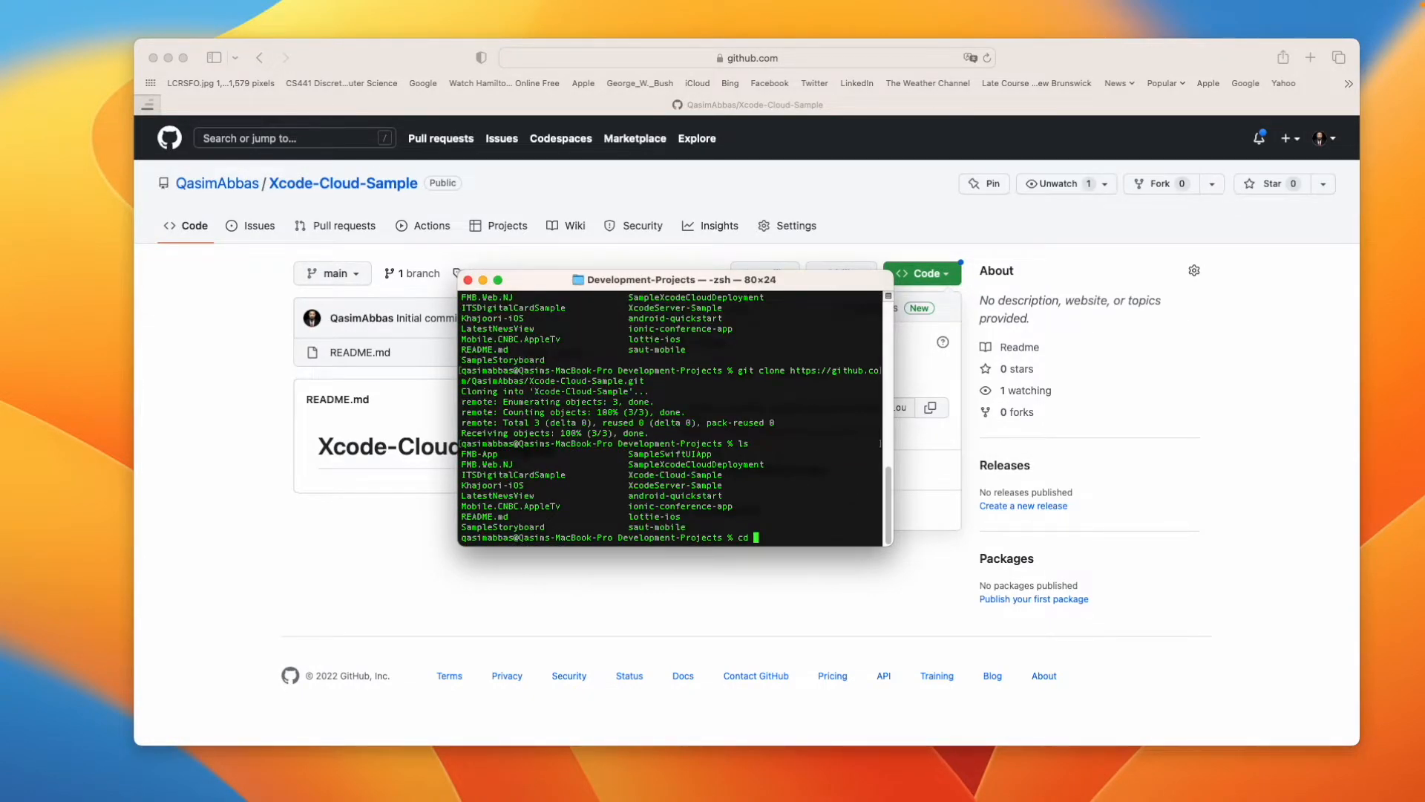
pyautogui.write('Xcode')
pyautogui.press('Return')
pyautogui.write('cd X')
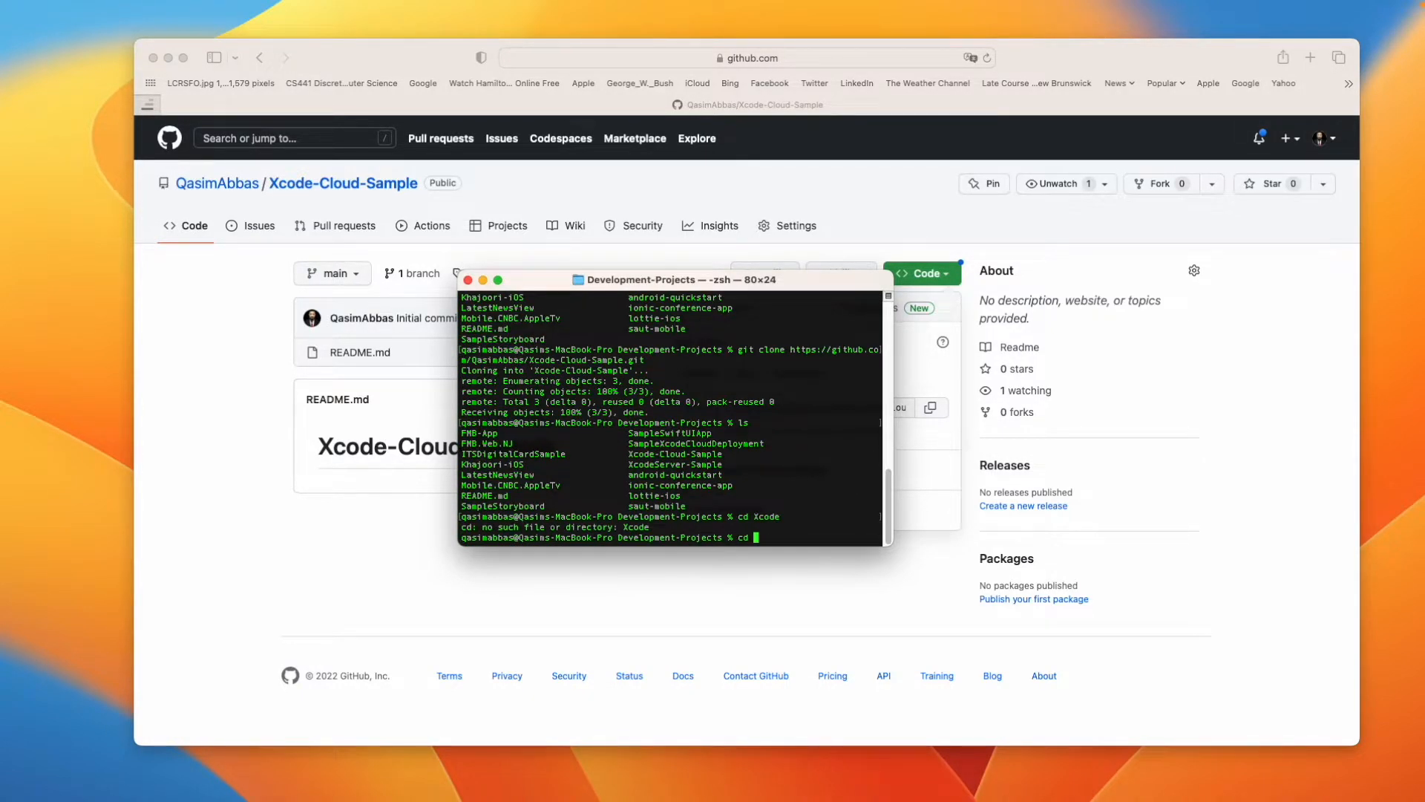
pyautogui.write('code')
pyautogui.press('BackSpace')
pyautogui.press('BackSpace')
pyautogui.press('BackSpace')
pyautogui.press('BackSpace')
pyautogui.press('BackSpace')
pyautogui.press('BackSpace')
pyautogui.press('BackSpace')
pyautogui.press('BackSpace')
# Open the cloned Xcode-Cloud-Sample folder in Finder from the command line and reposition its window over the terminal
pyautogui.write('open Xcode-Cloud-Sample/')
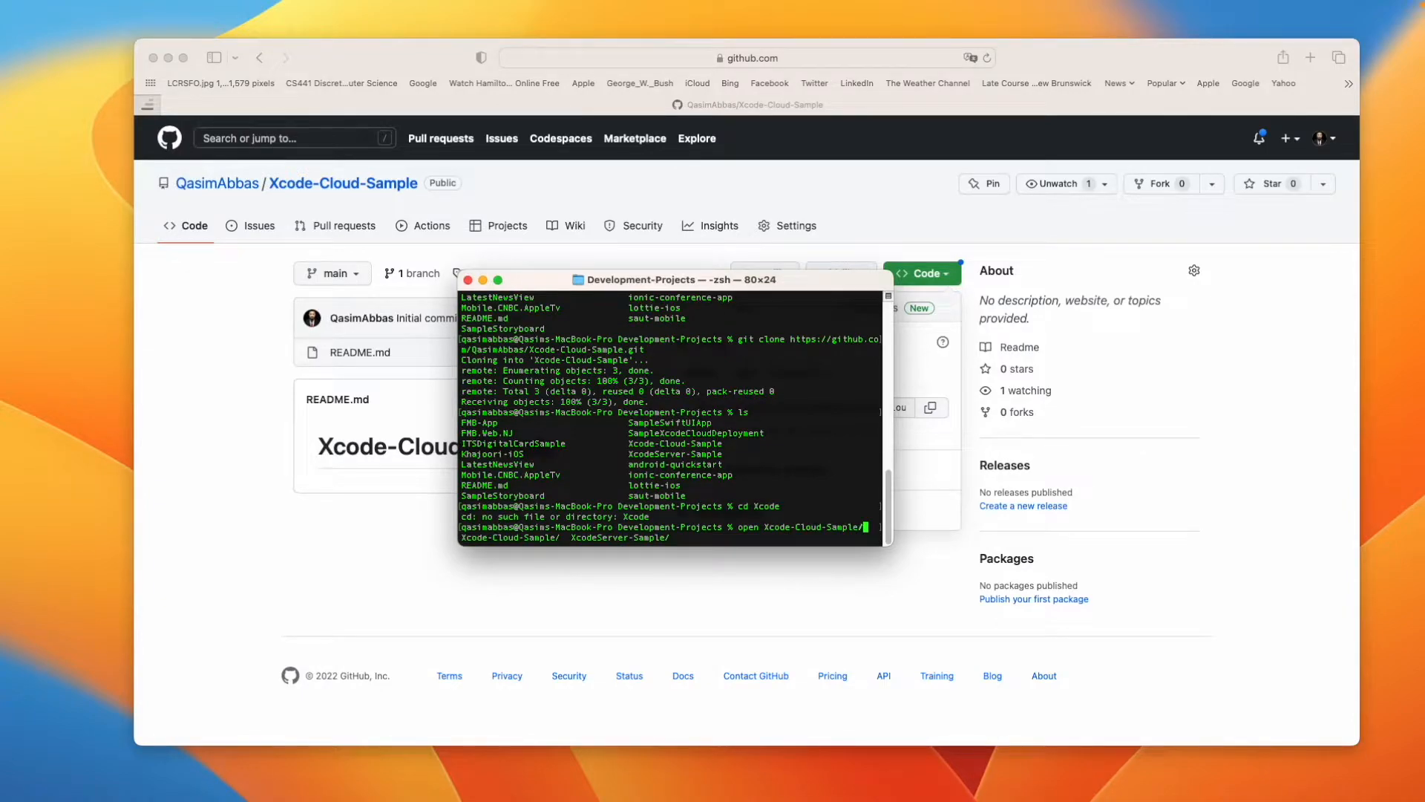
pyautogui.press('Return')
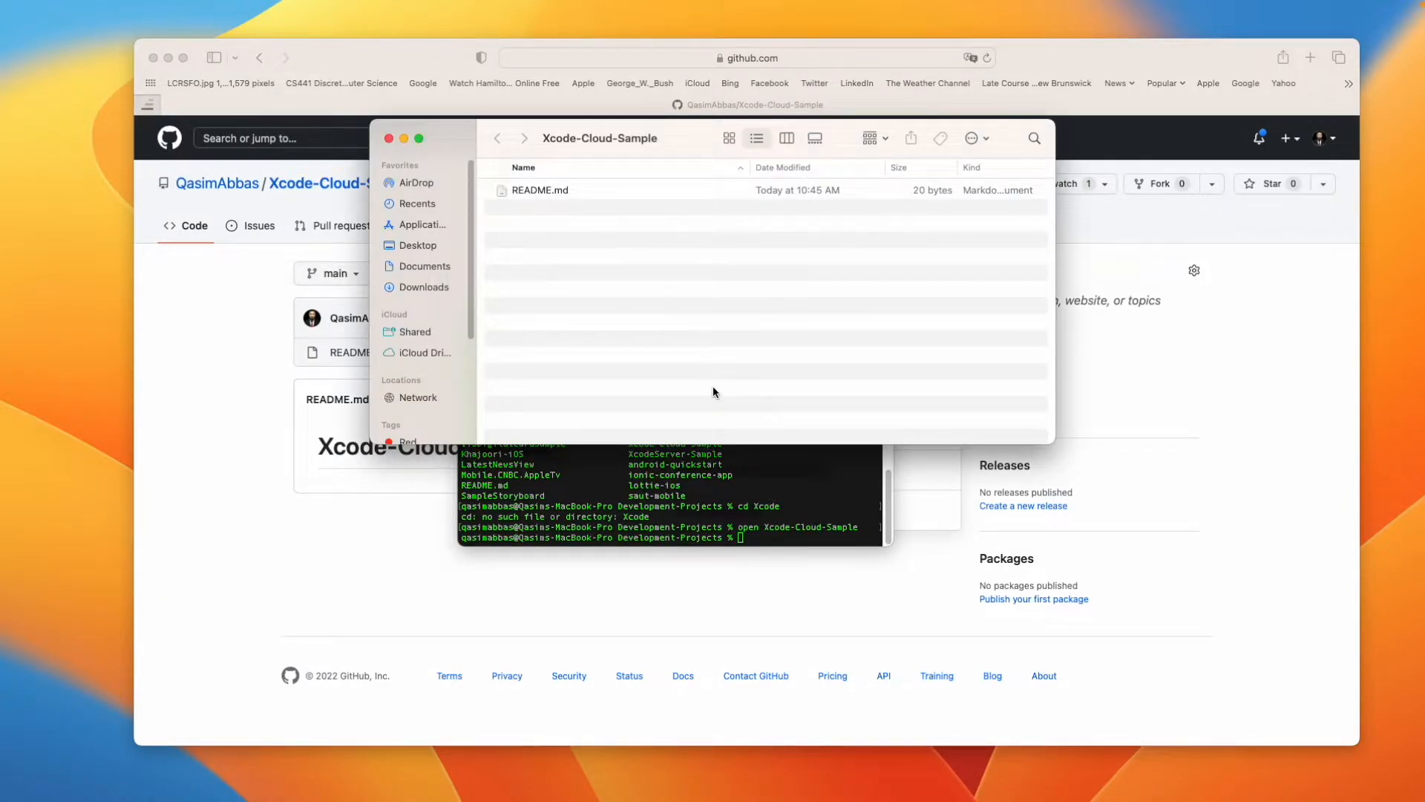
pyautogui.moveTo(693, 149); pyautogui.dragTo(771, 241)
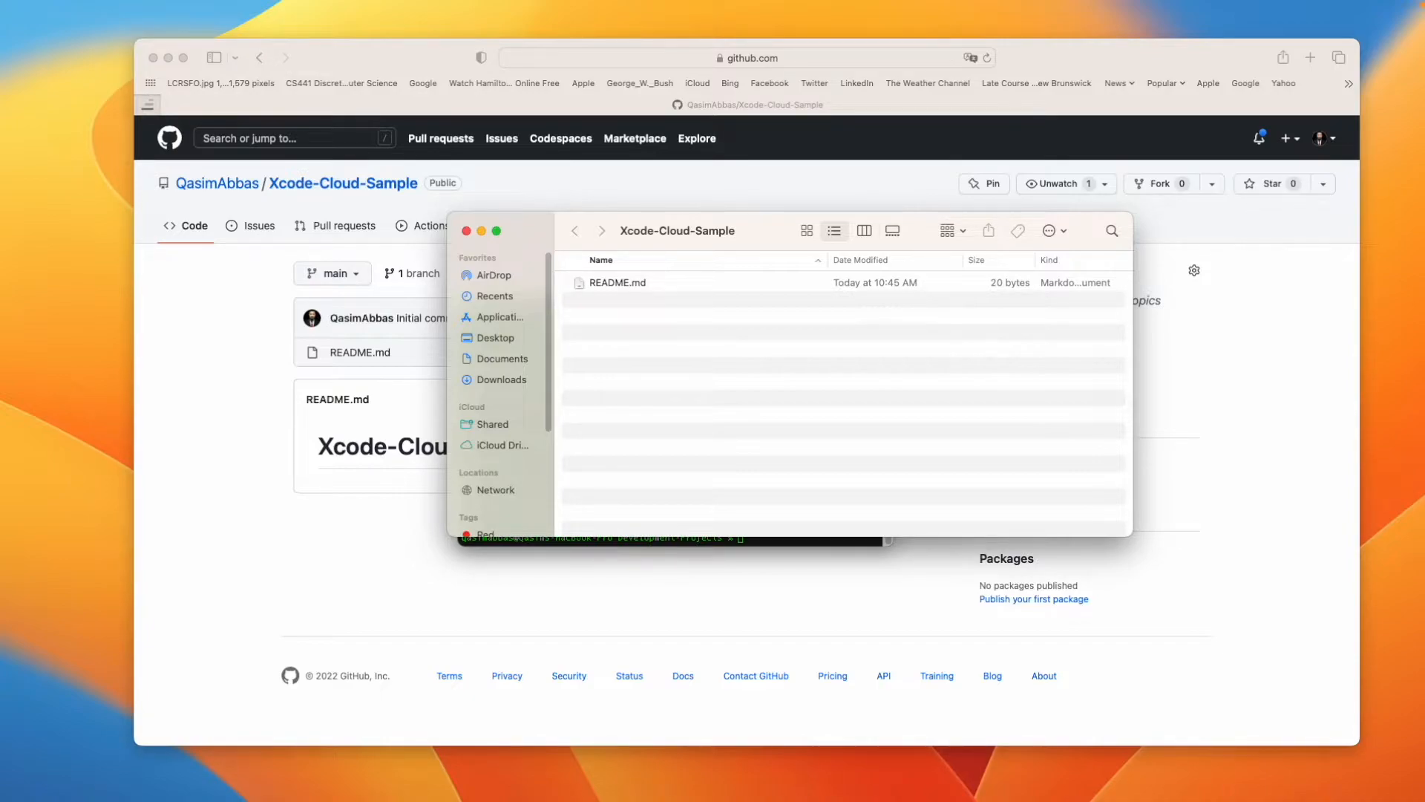
# Switch to Xcode and create an iOS App project named Xcode-Cloud-Sample-iOS inside the cloned Xcode-Cloud-Sample folder
pyautogui.click(1133, 788)
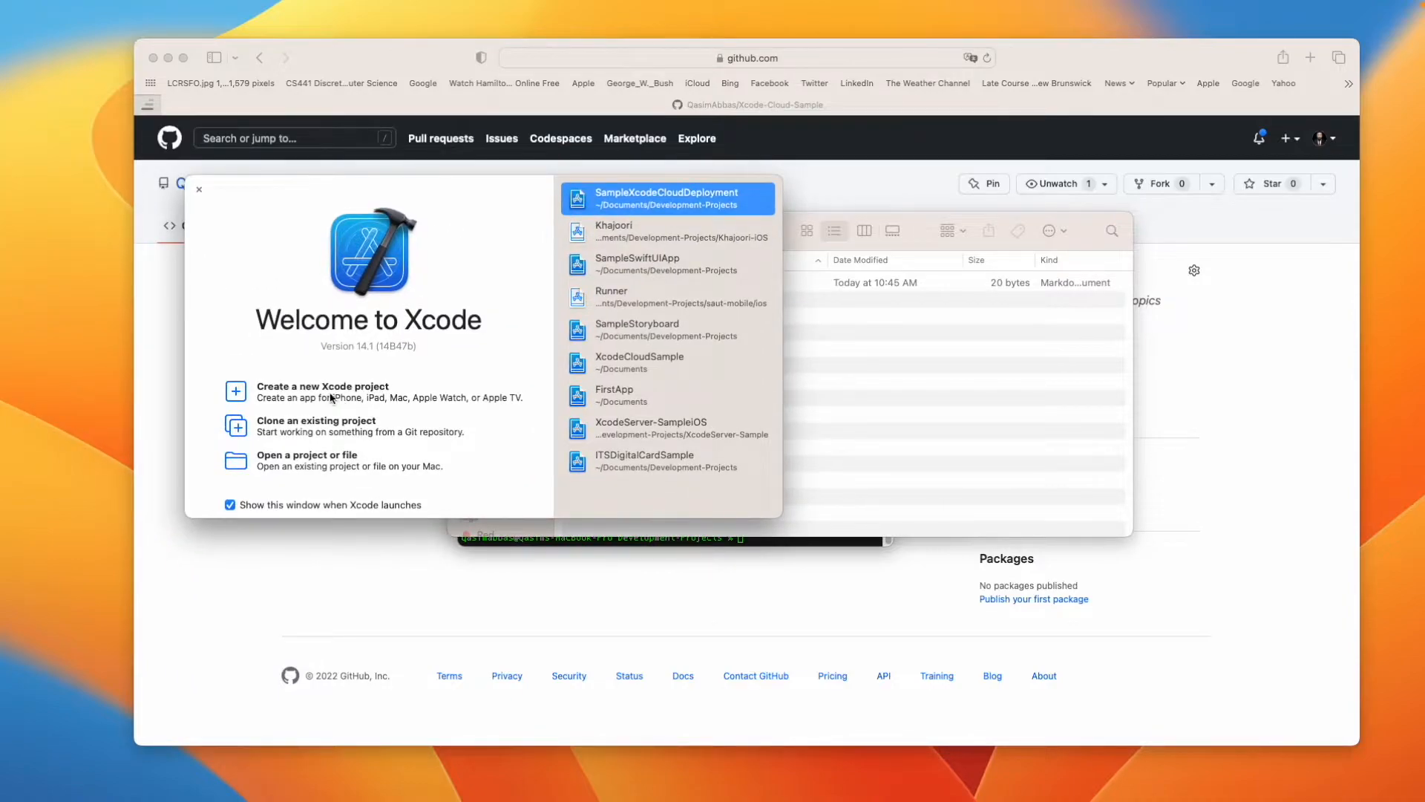
pyautogui.click(328, 397)
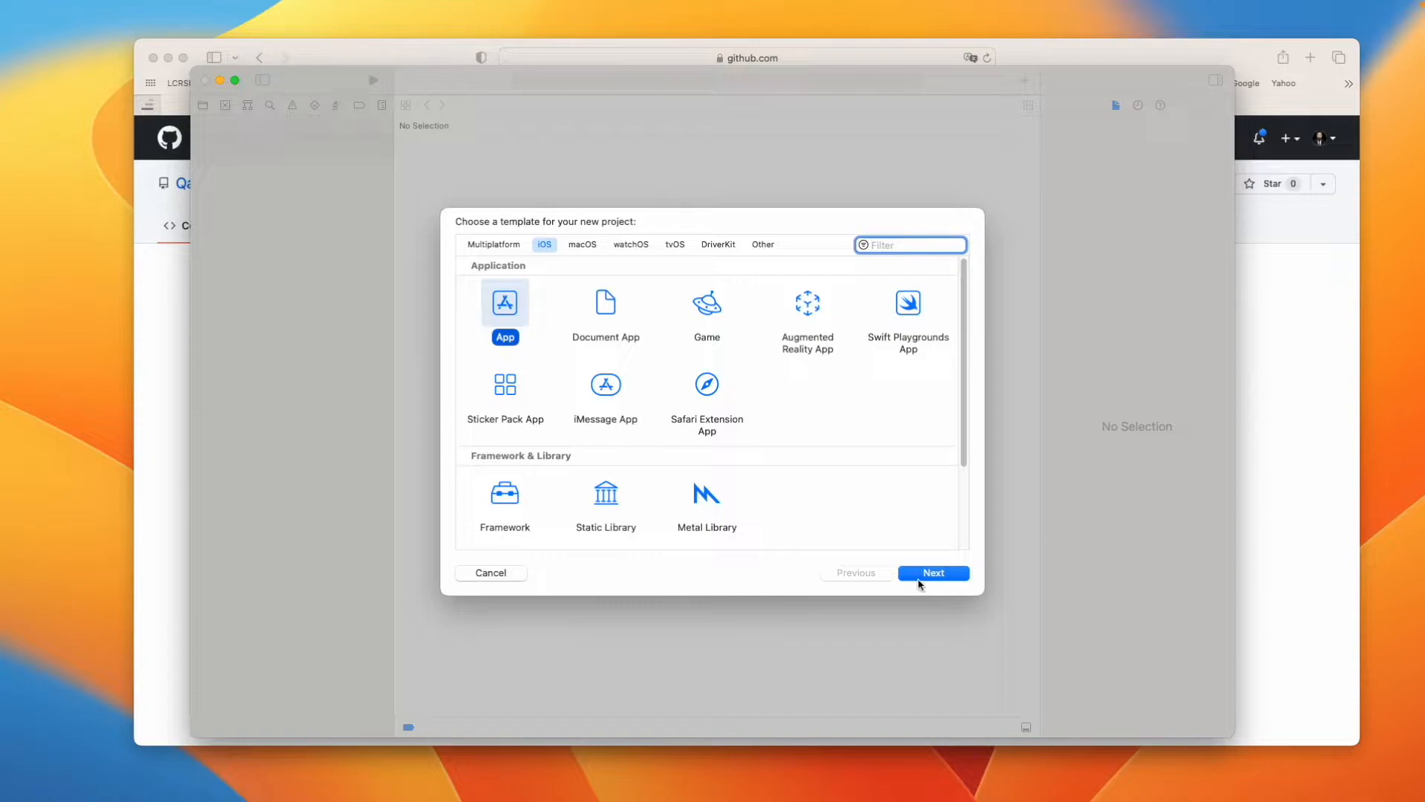
pyautogui.click(921, 576)
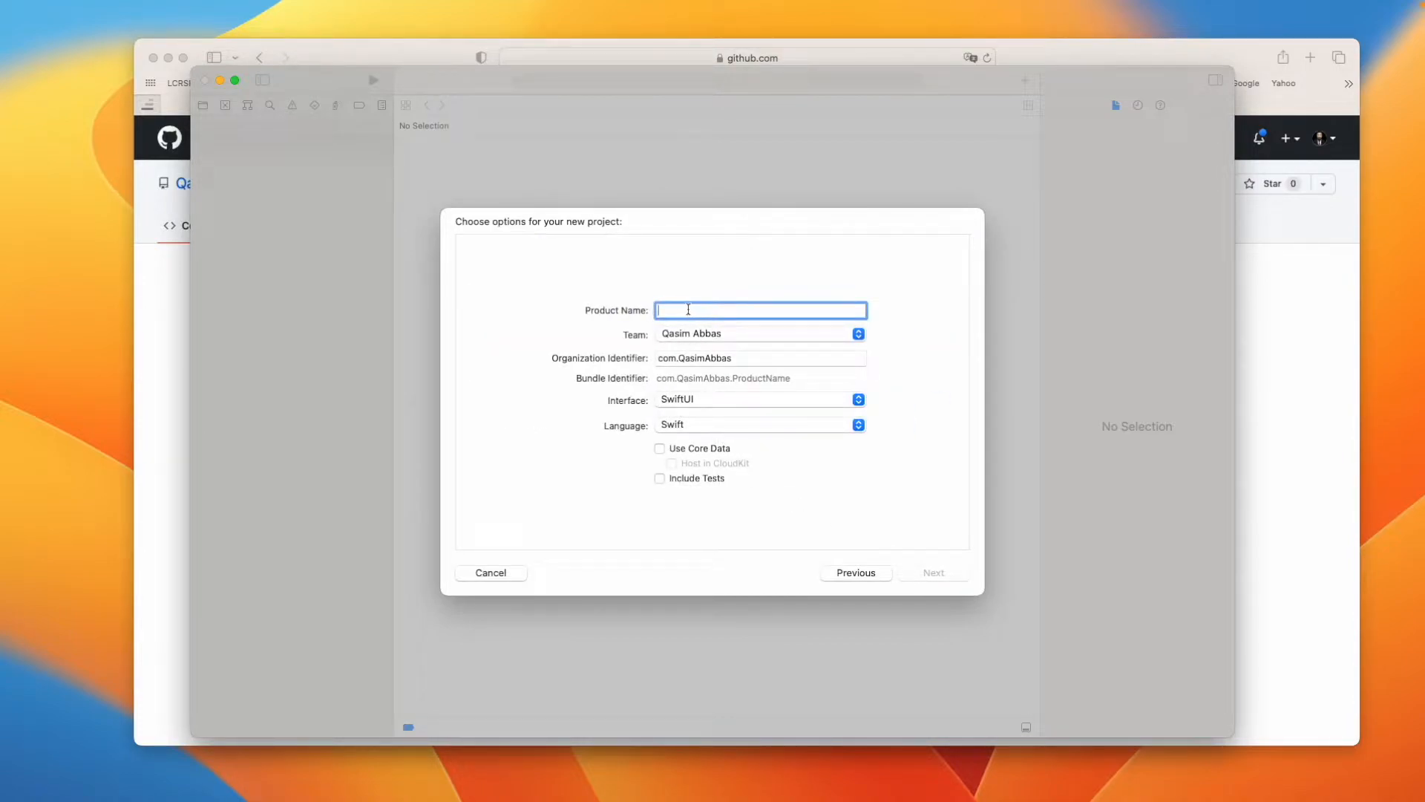
pyautogui.write('Xcode')
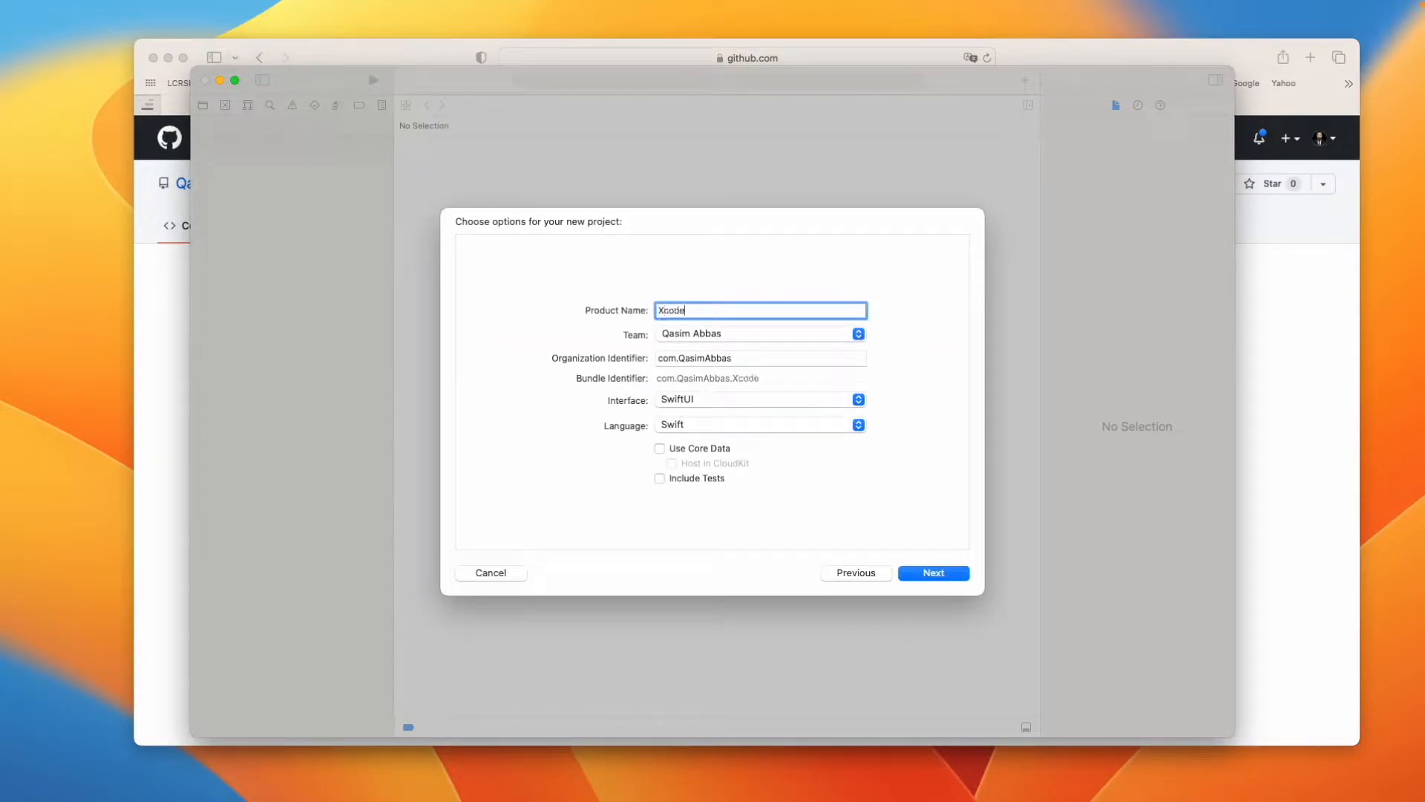
pyautogui.write('-Cloud-Sample-iOS')
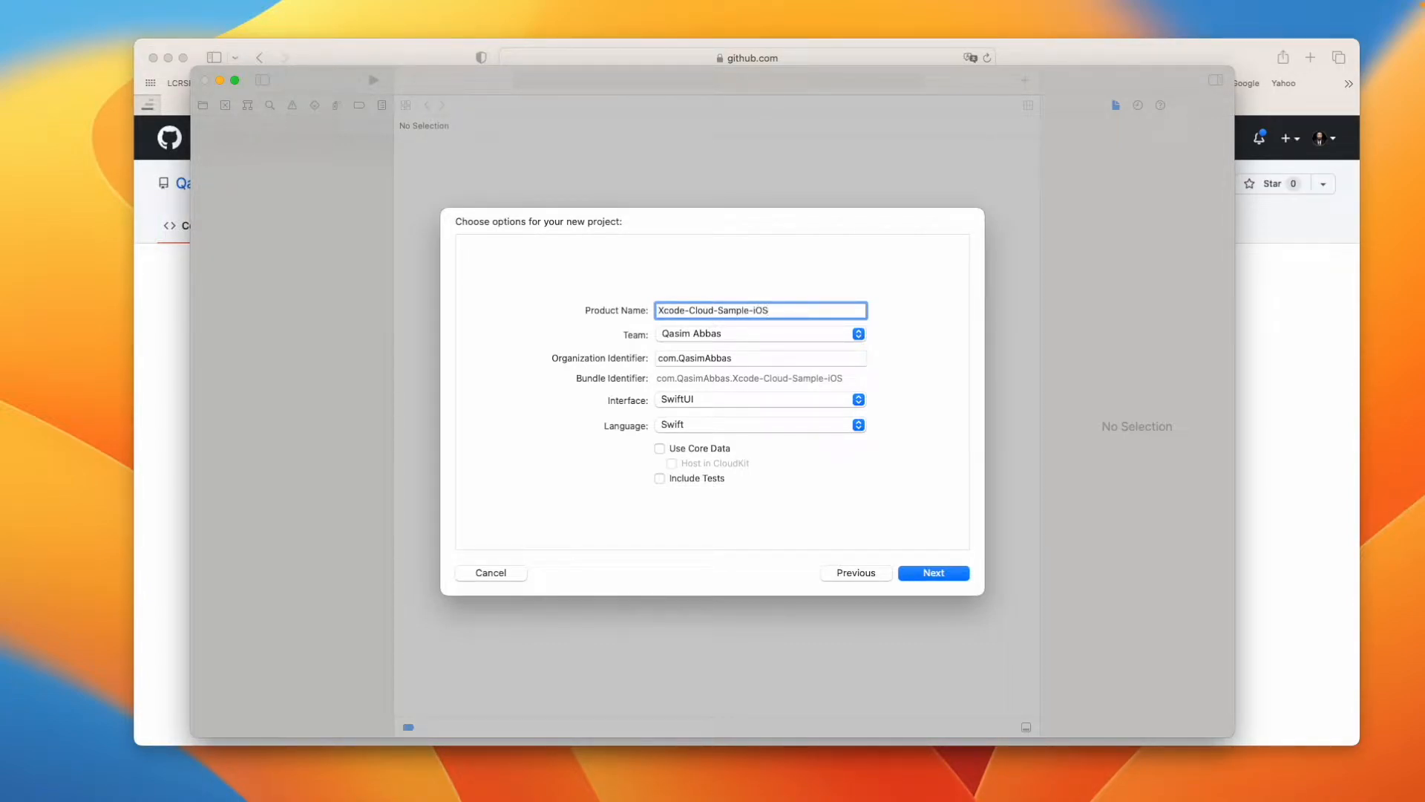
pyautogui.click(934, 573)
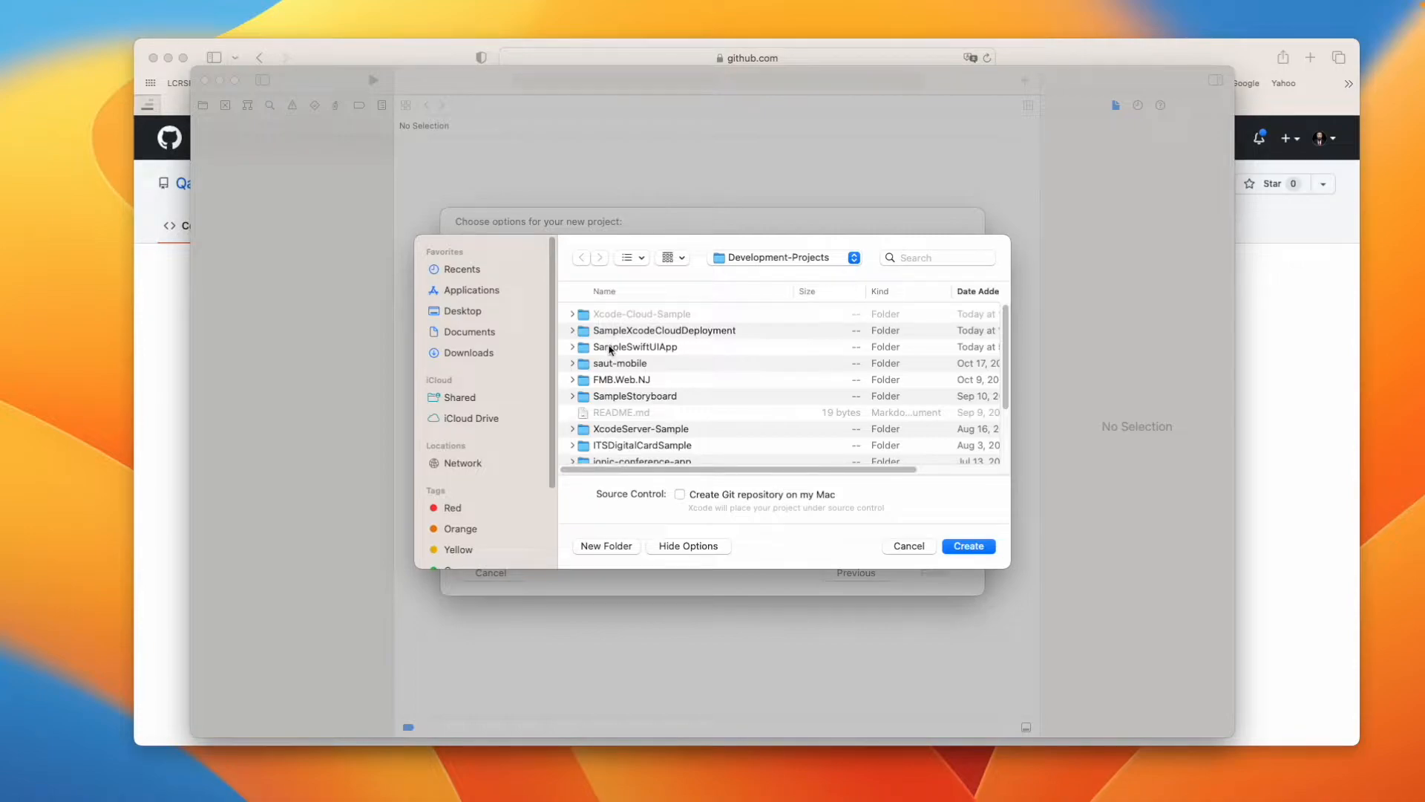
pyautogui.doubleClick(620, 312)
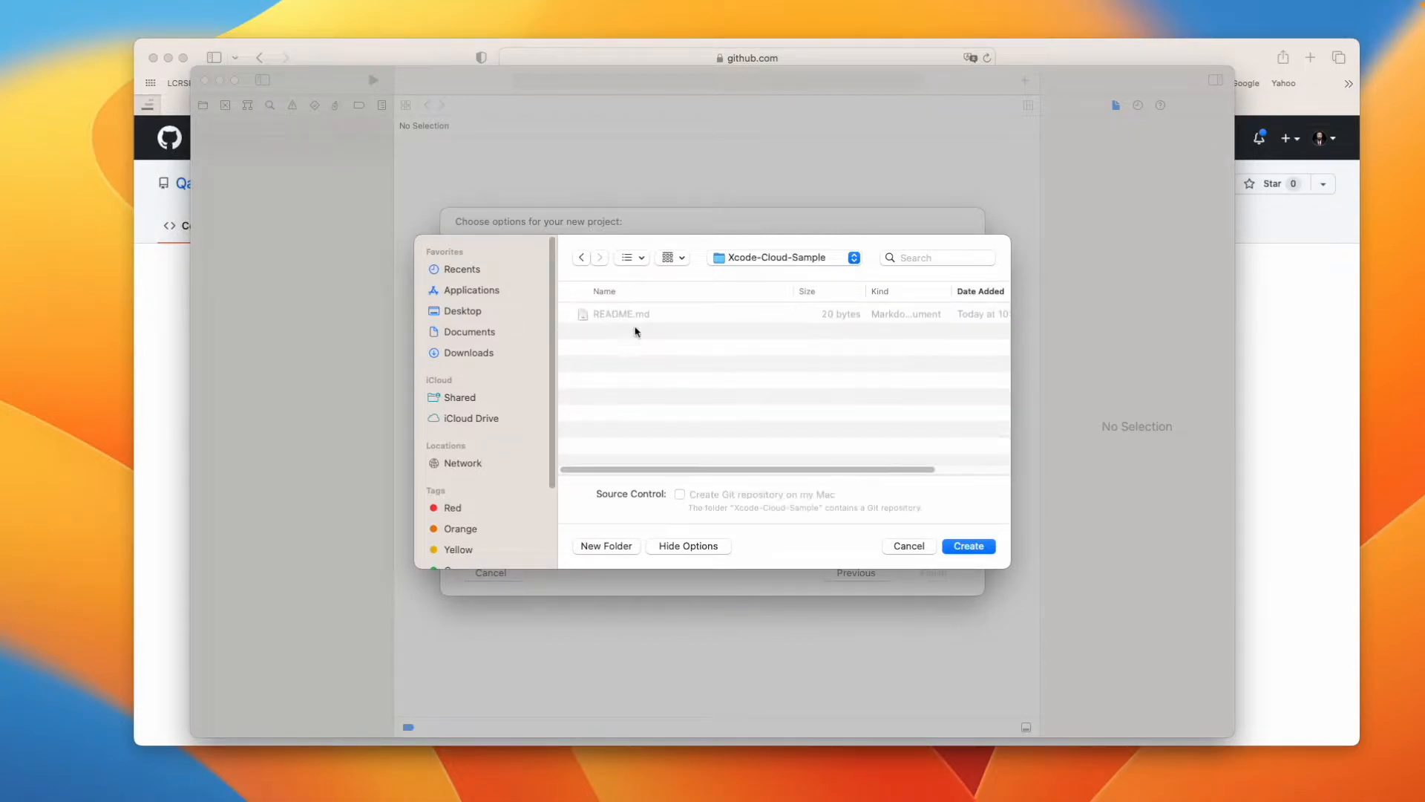
pyautogui.click(956, 547)
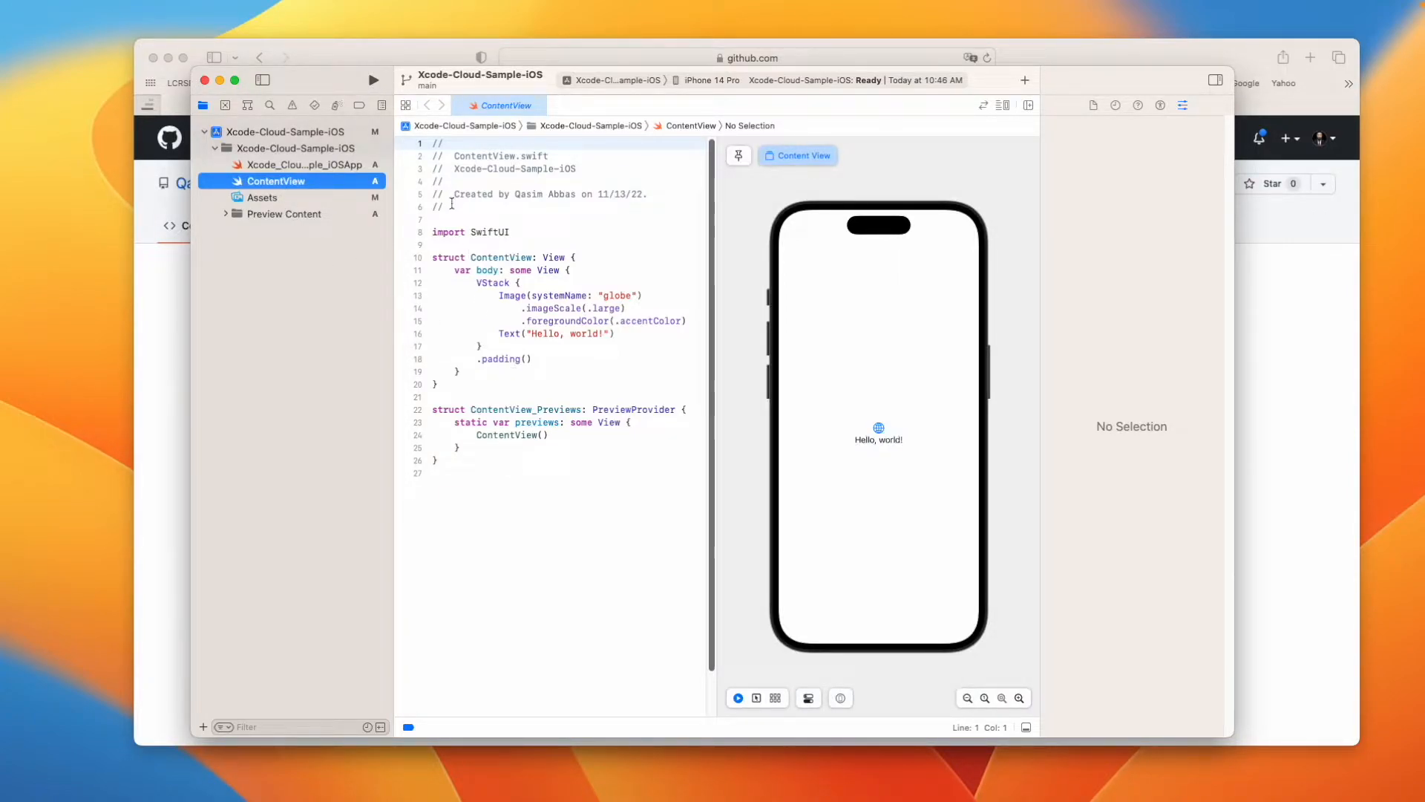
# Change the Text string in ContentView to "Hello, Xcode Cloud!"
pyautogui.click(611, 384)
pyautogui.click(604, 334)
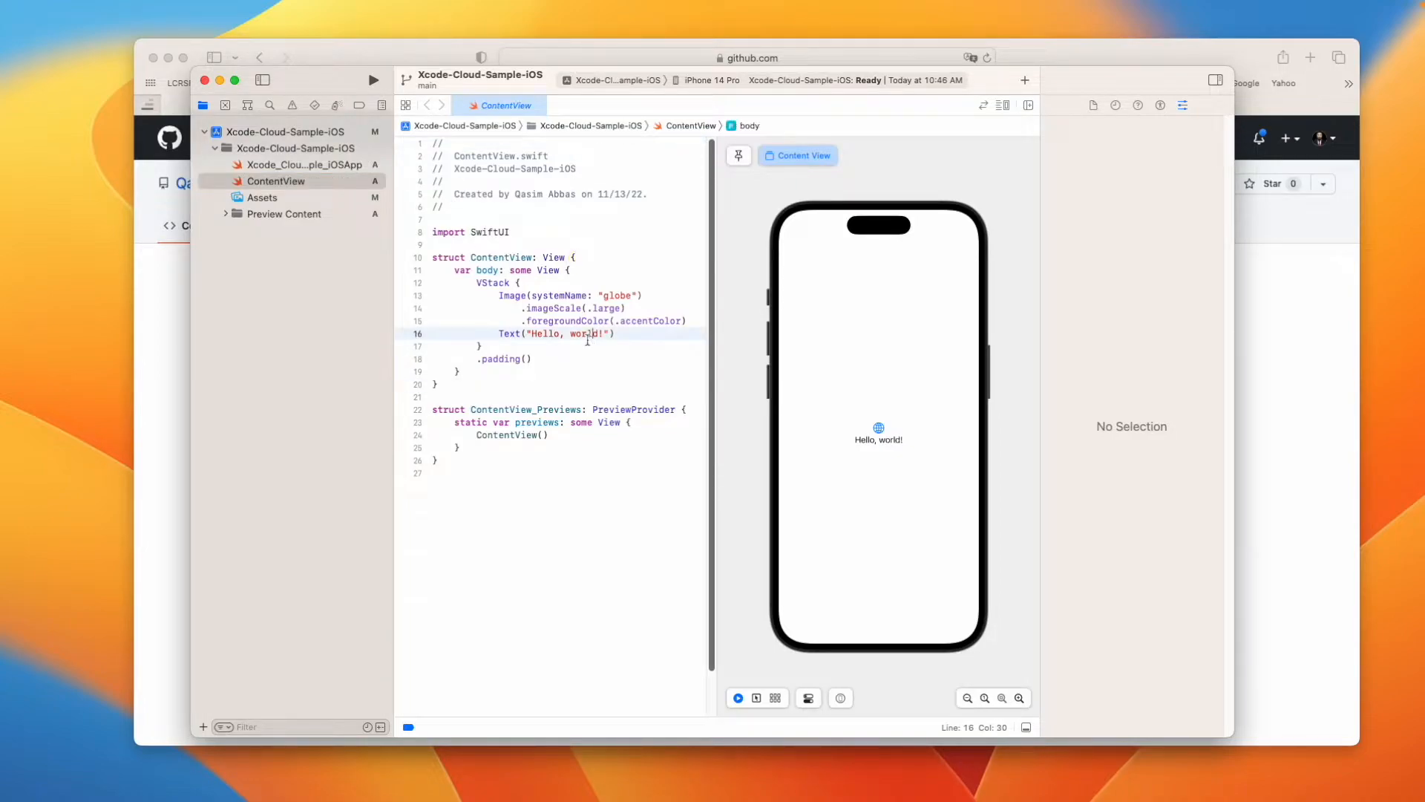
pyautogui.press('Left')
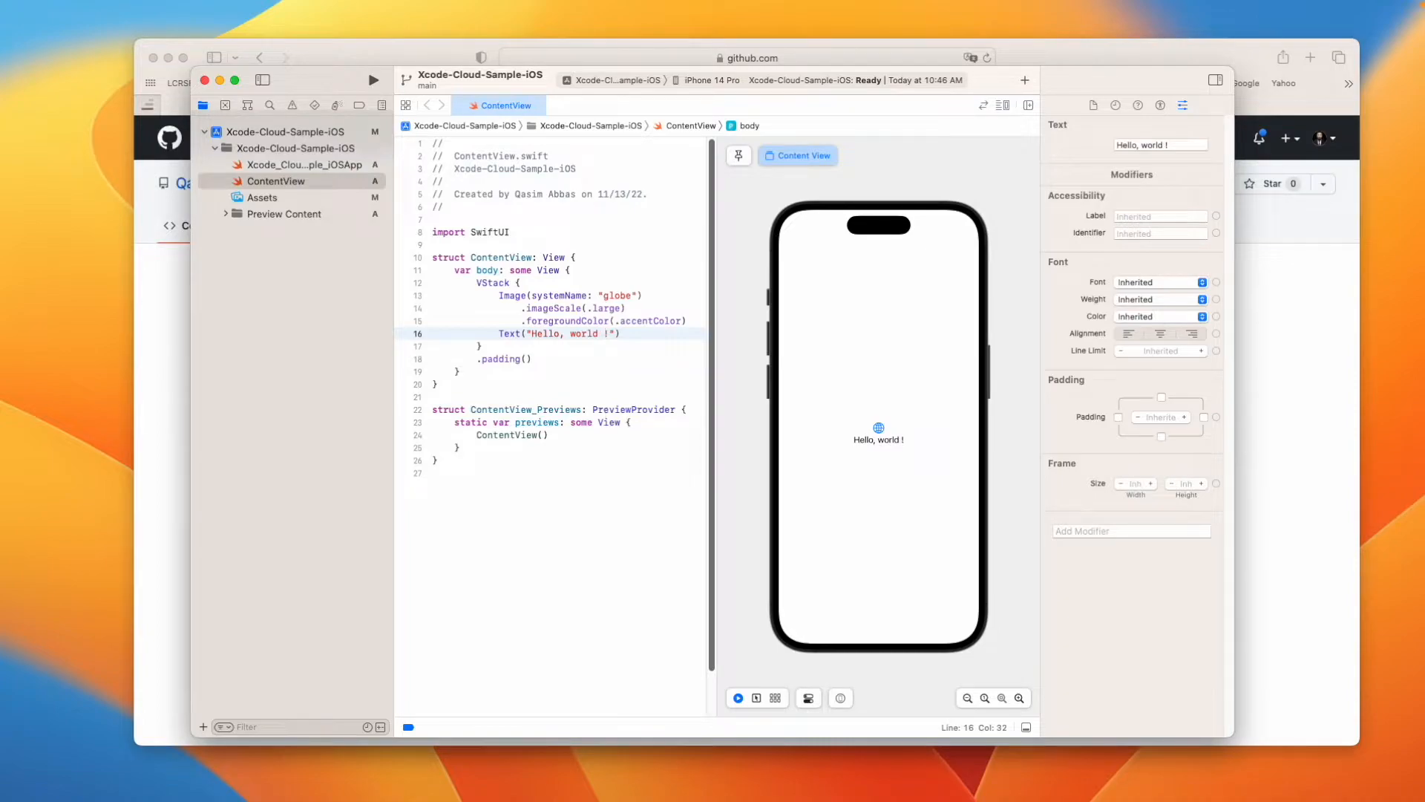
pyautogui.press('BackSpace')
pyautogui.press('BackSpace')
pyautogui.press('BackSpace')
pyautogui.press('BackSpace')
pyautogui.press('BackSpace')
pyautogui.press('BackSpace')
pyautogui.write('Xcode Cloud')
pyautogui.click(646, 412)
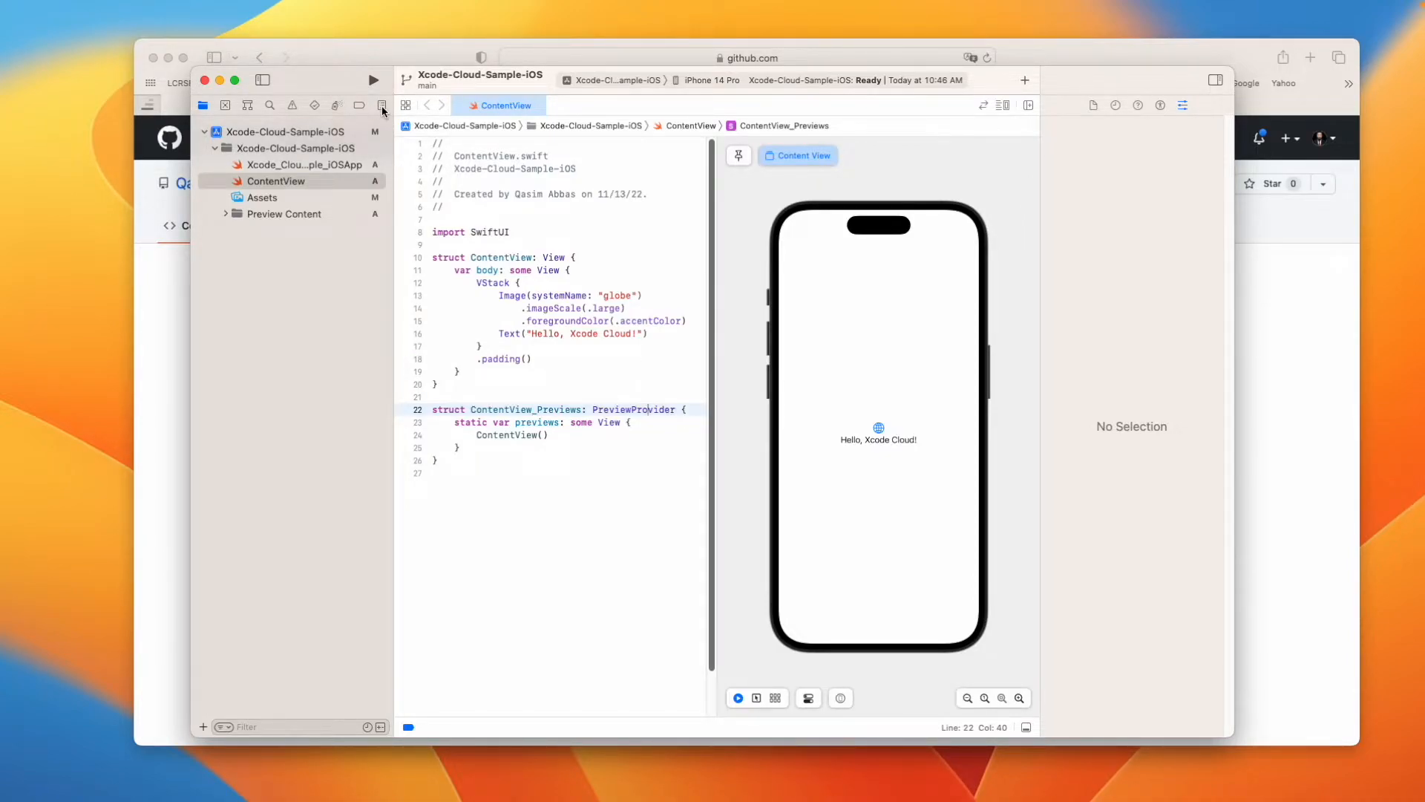
# Start Xcode Cloud setup for the Xcode-Cloud-Sample-iOS product and open its Default workflow for editing
pyautogui.click(382, 106)
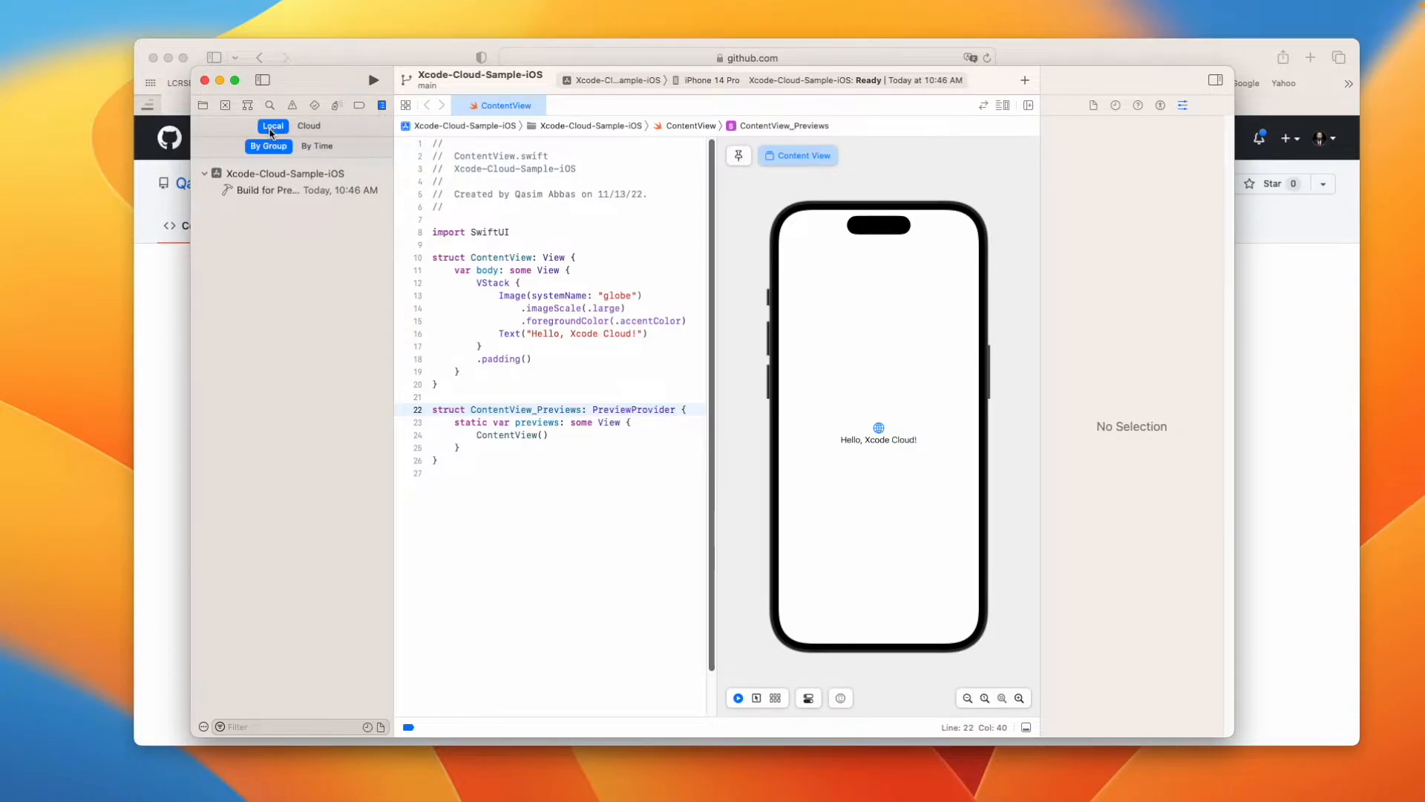
pyautogui.click(309, 125)
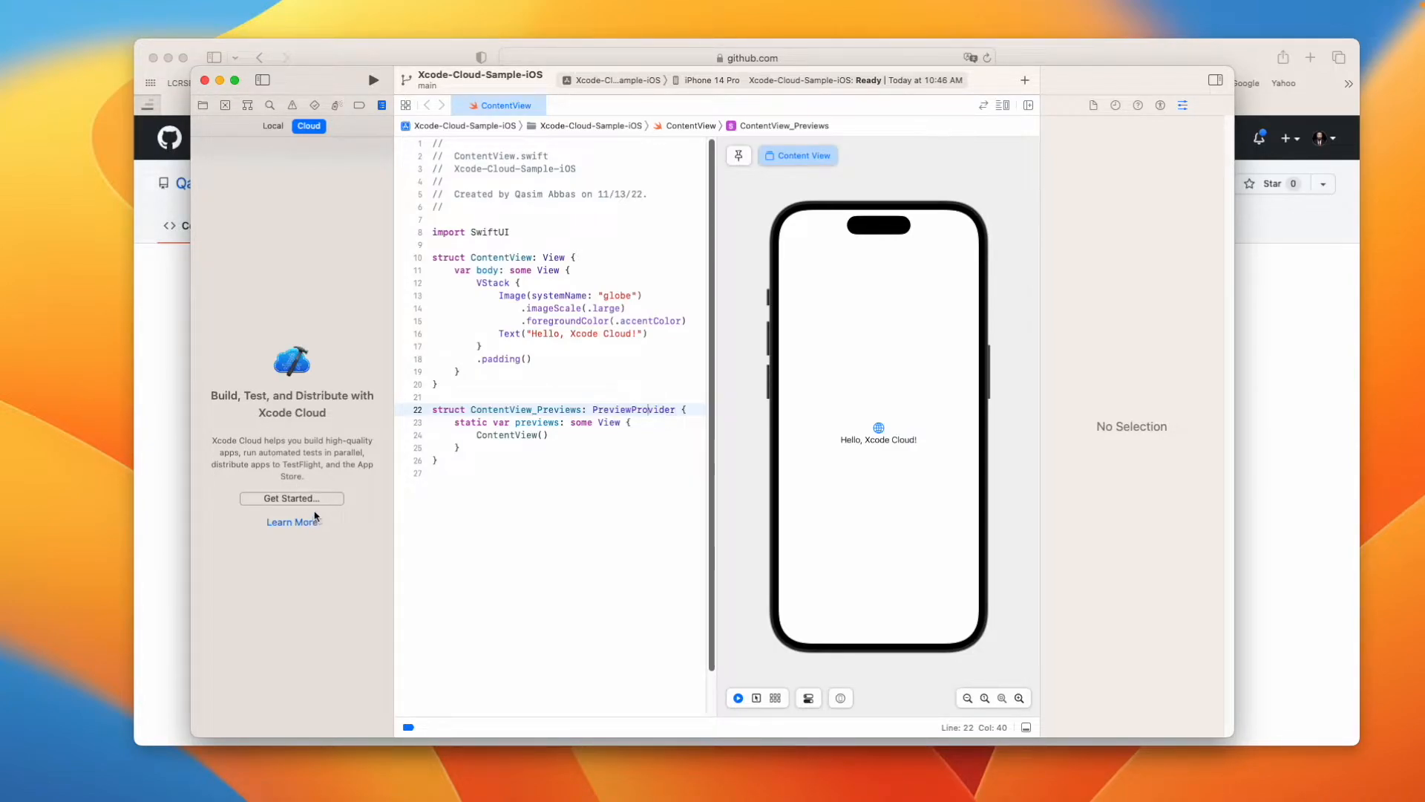
pyautogui.click(289, 501)
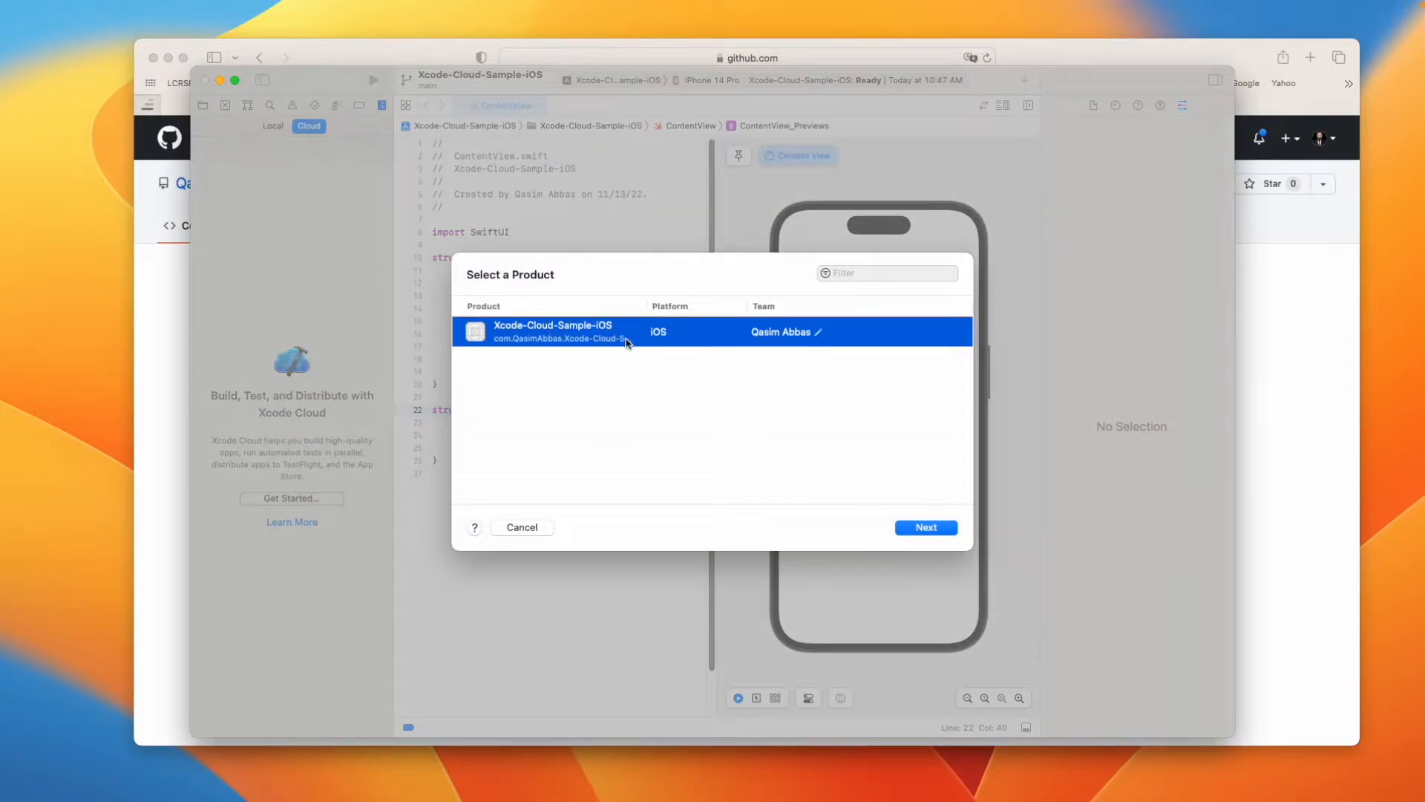
pyautogui.click(934, 532)
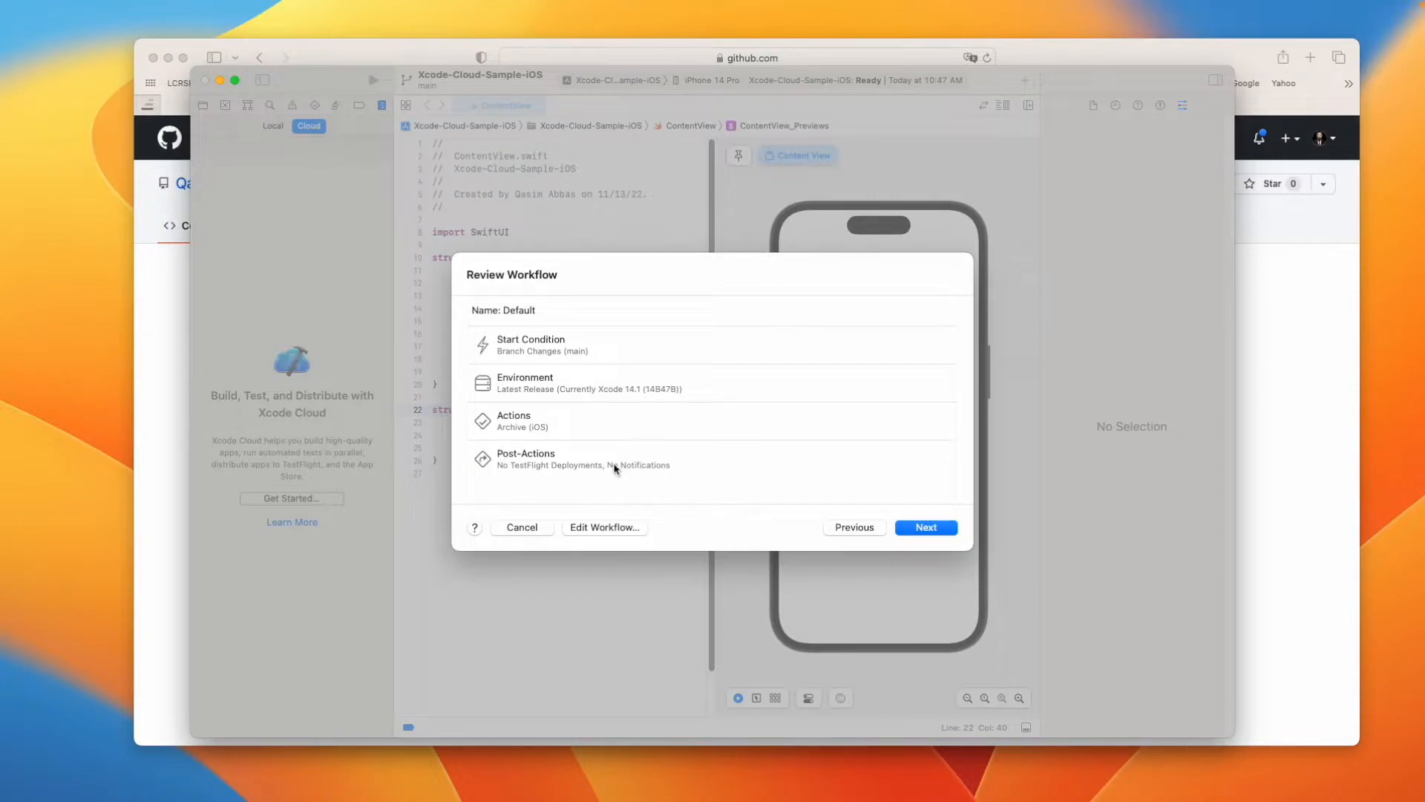
pyautogui.click(609, 527)
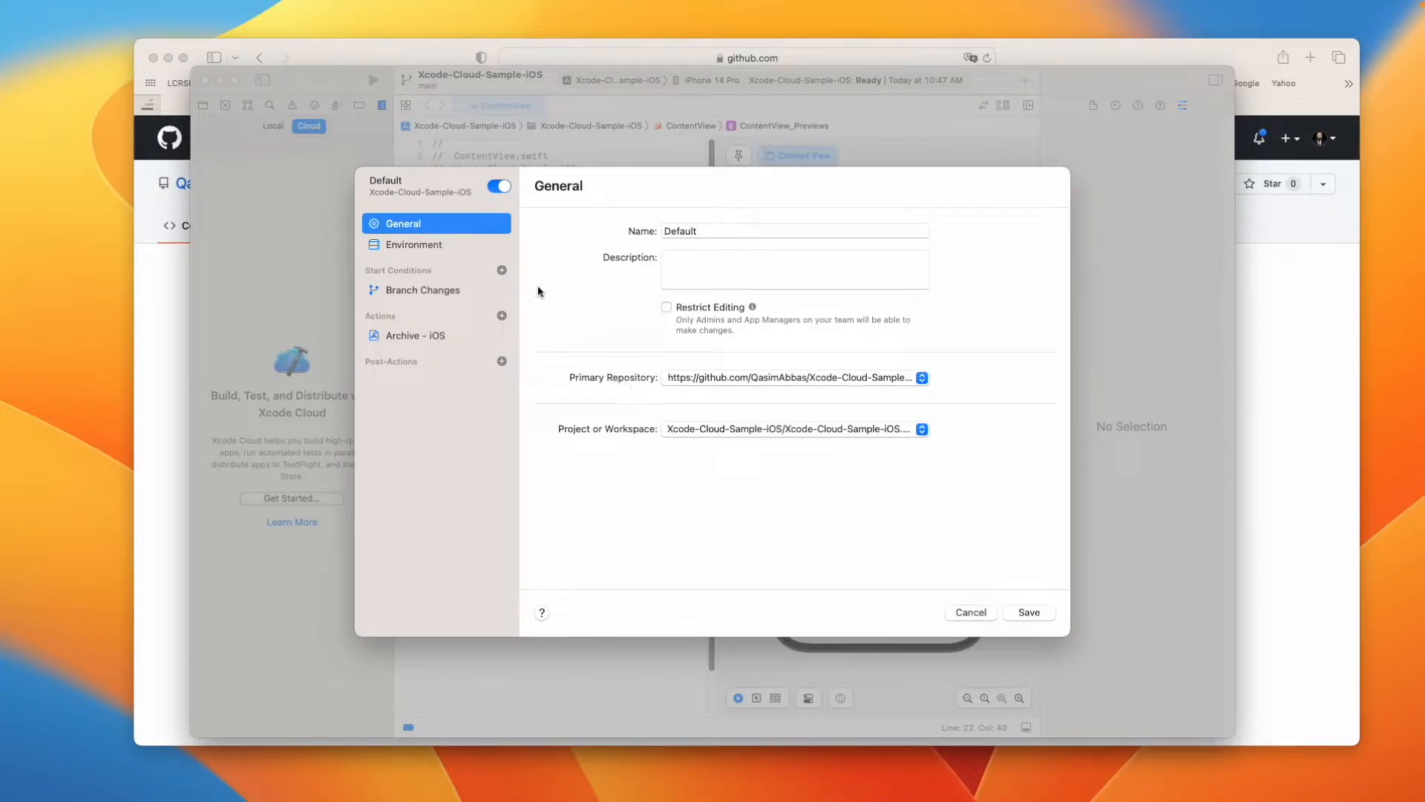
# Enable Clean in the workflow's Environment settings and review the available Xcode versions, keeping Latest Release
pyautogui.click(435, 249)
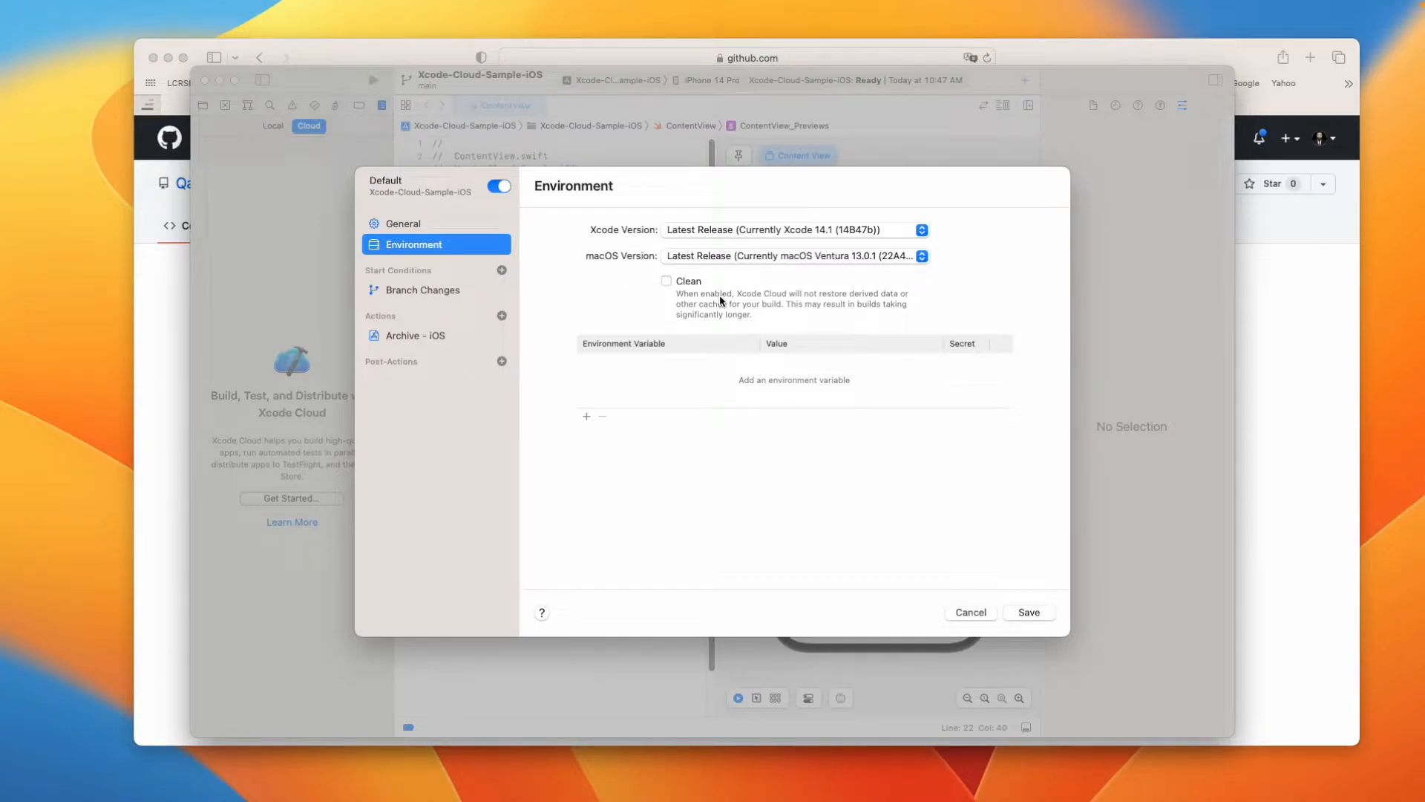
pyautogui.click(666, 281)
pyautogui.click(679, 234)
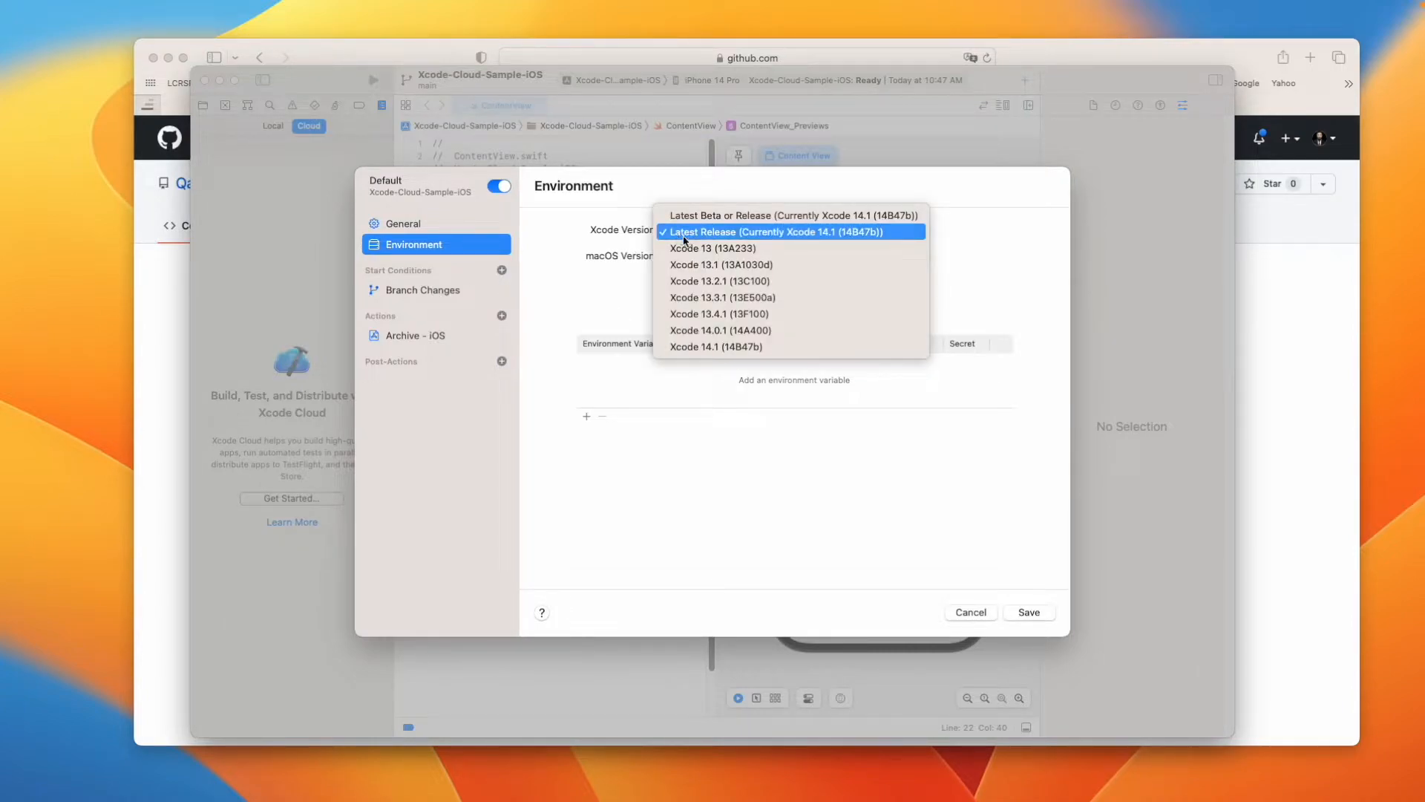
pyautogui.click(613, 239)
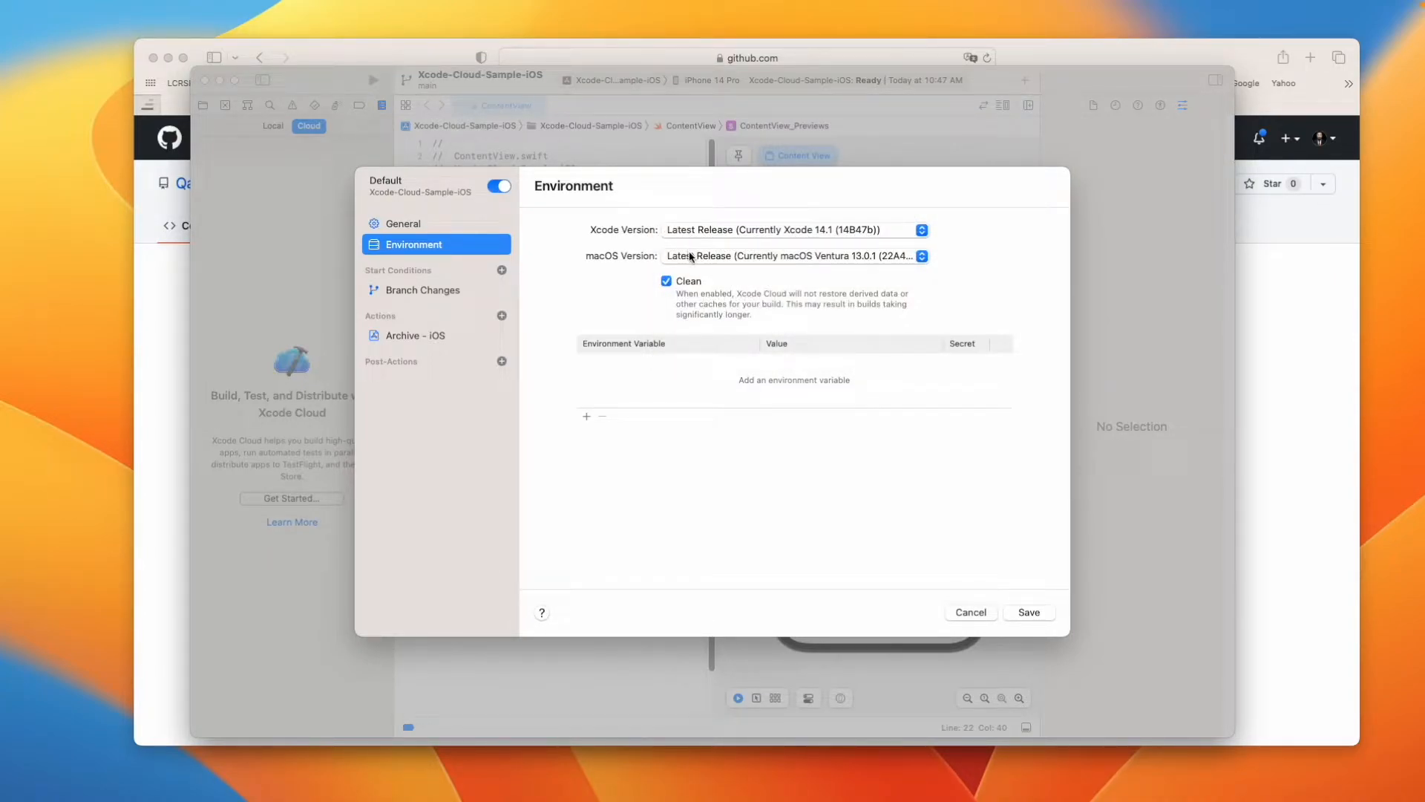
# Review the Branch Changes start condition for main, set the Archive - iOS action's deployment preparation to App Store, and save the workflow
pyautogui.click(445, 290)
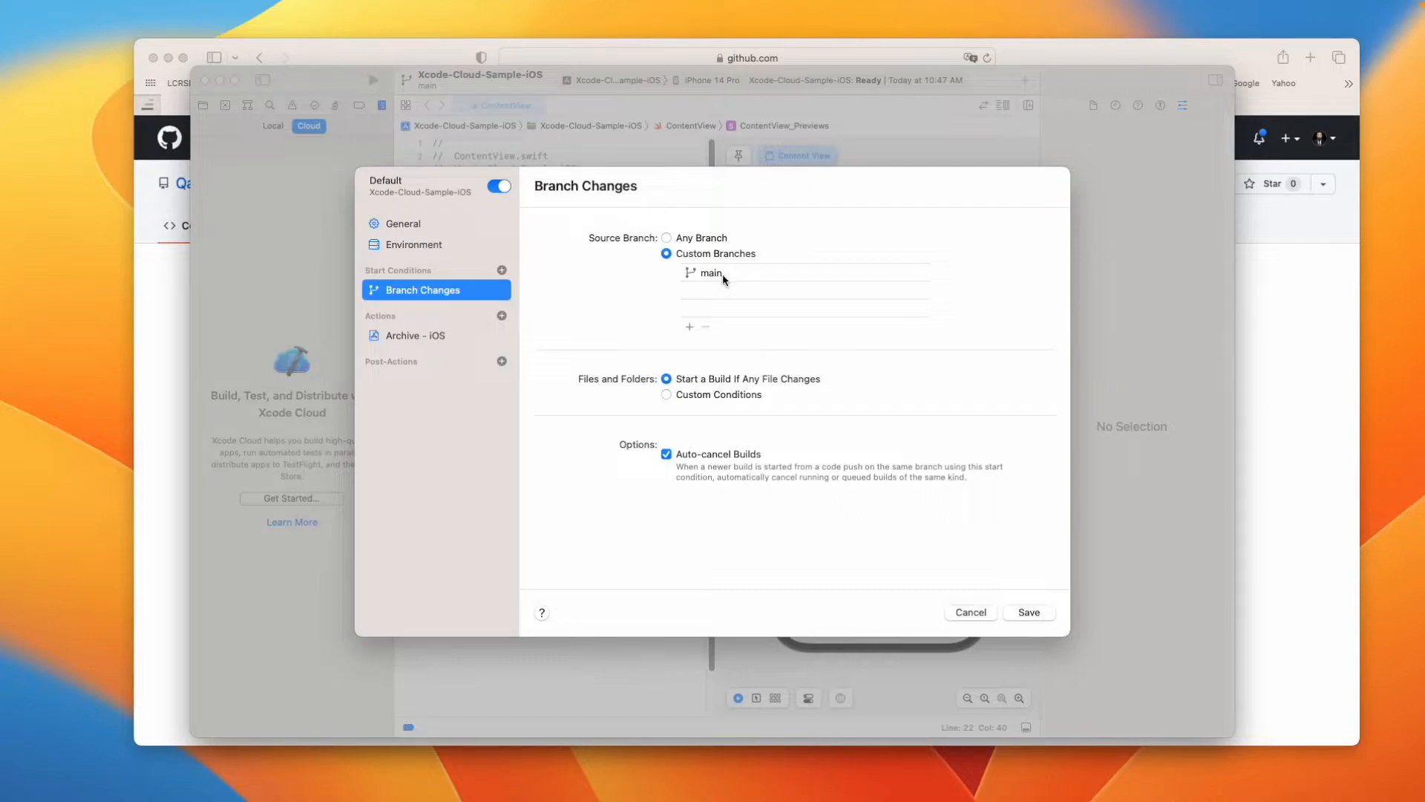
pyautogui.click(717, 275)
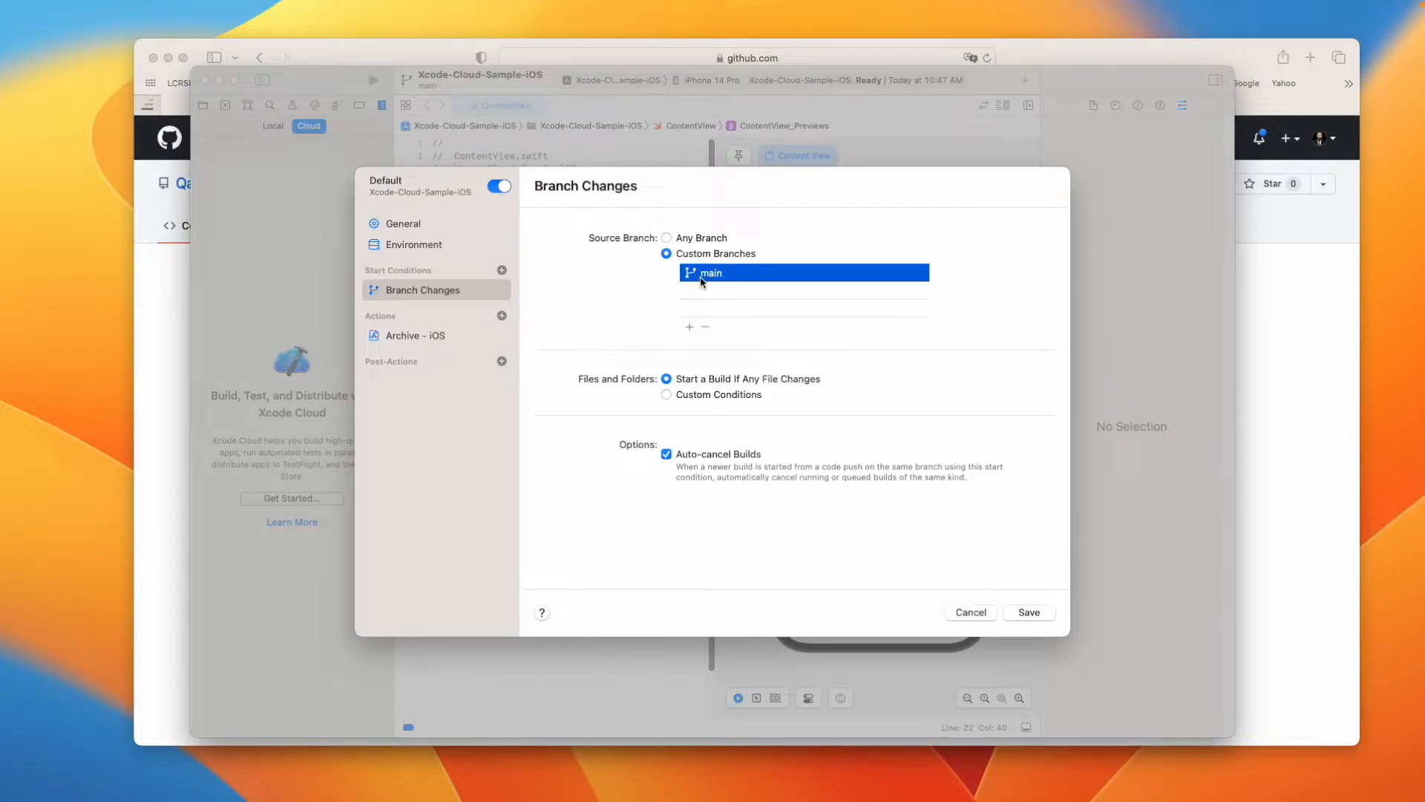
pyautogui.click(445, 338)
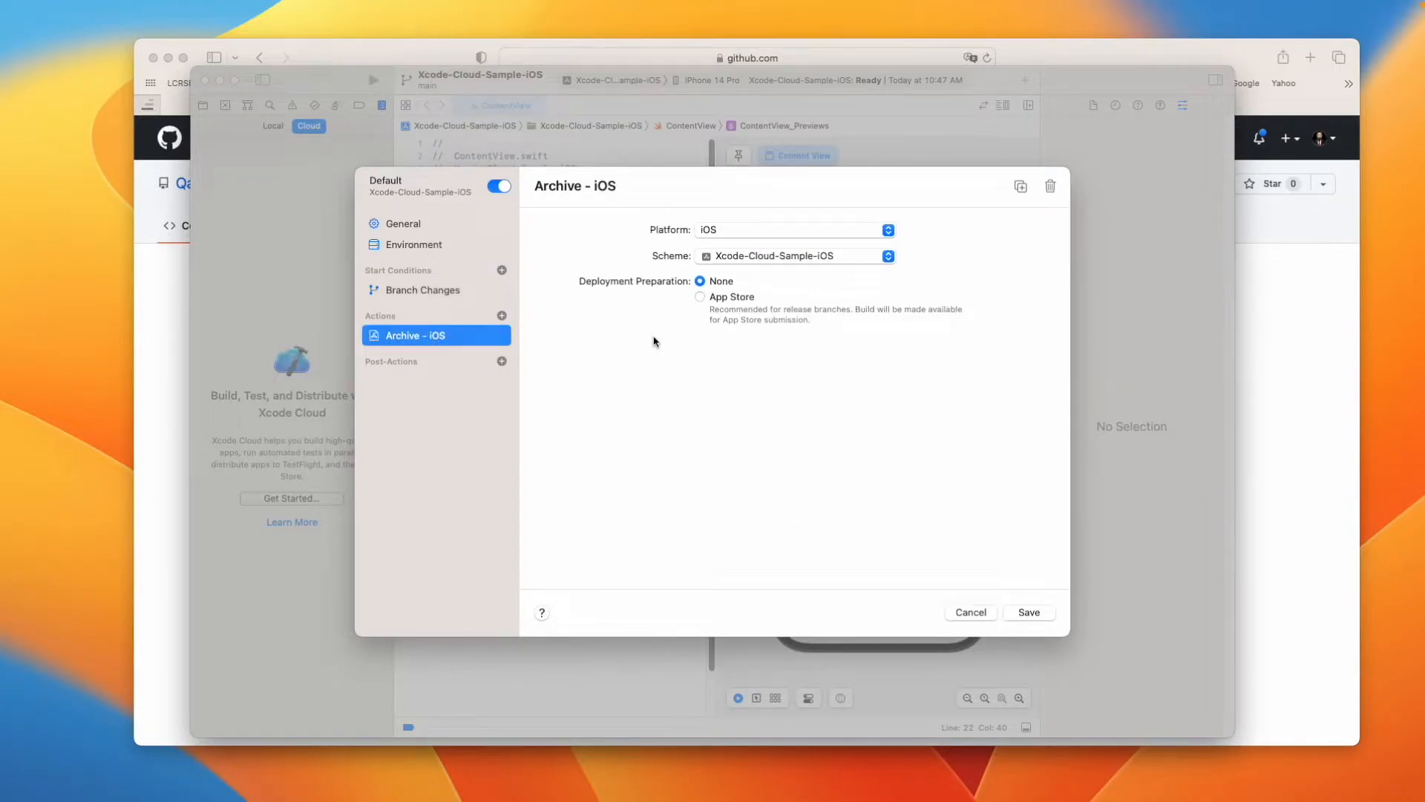
pyautogui.click(732, 299)
pyautogui.click(502, 361)
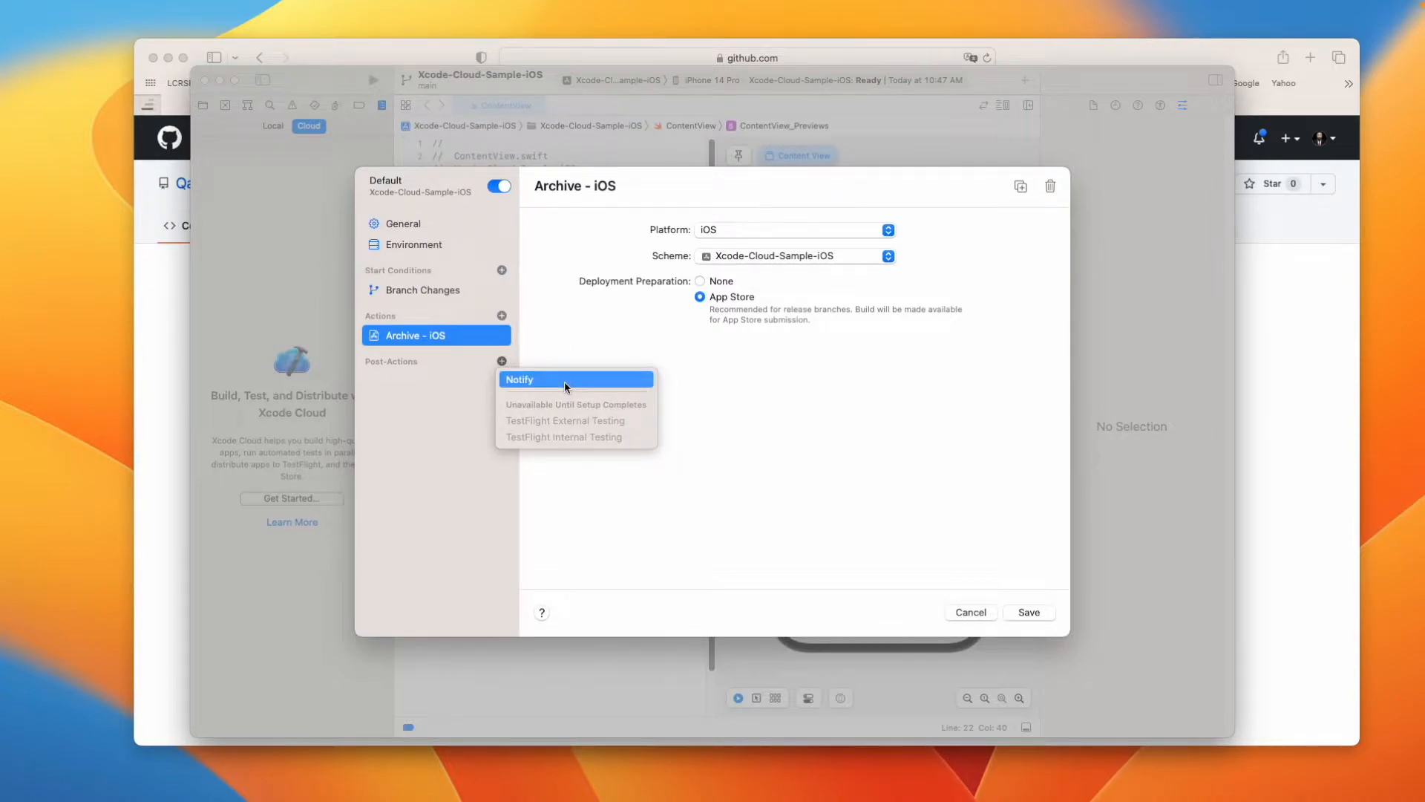
pyautogui.click(849, 401)
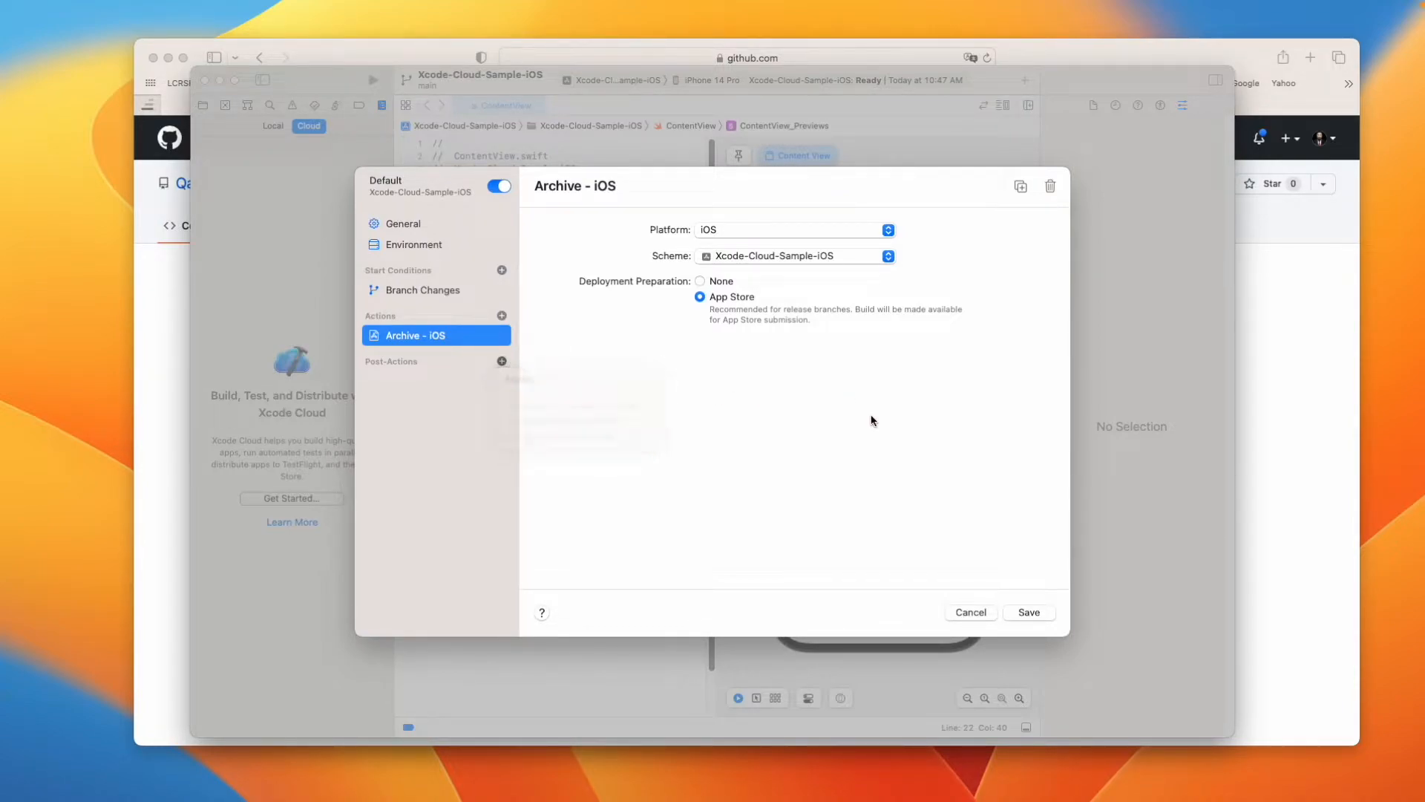
pyautogui.click(1028, 611)
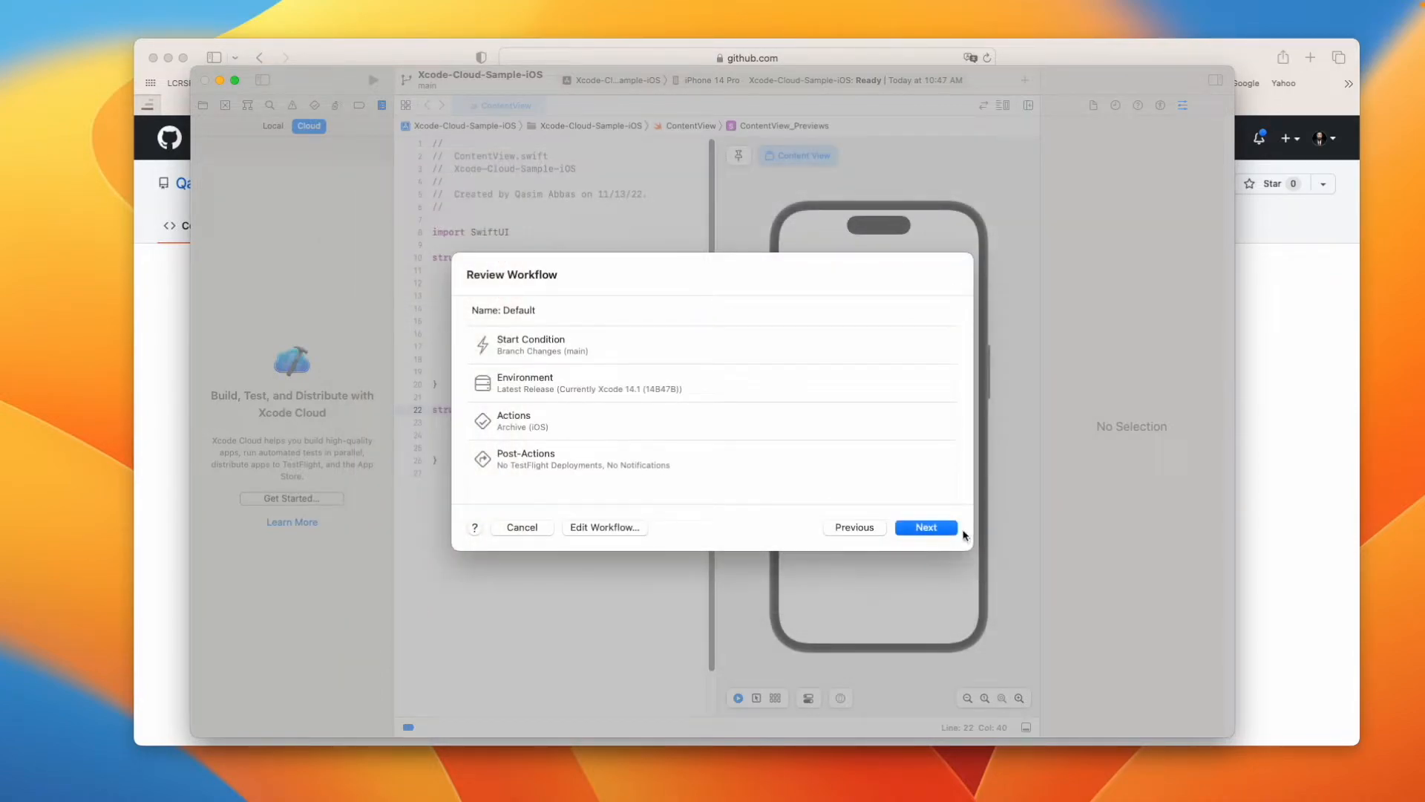
# Leave the Xcode Cloud setup at the source code access stage and review the GitHub account and addable account types in Xcode's Accounts settings
pyautogui.click(948, 529)
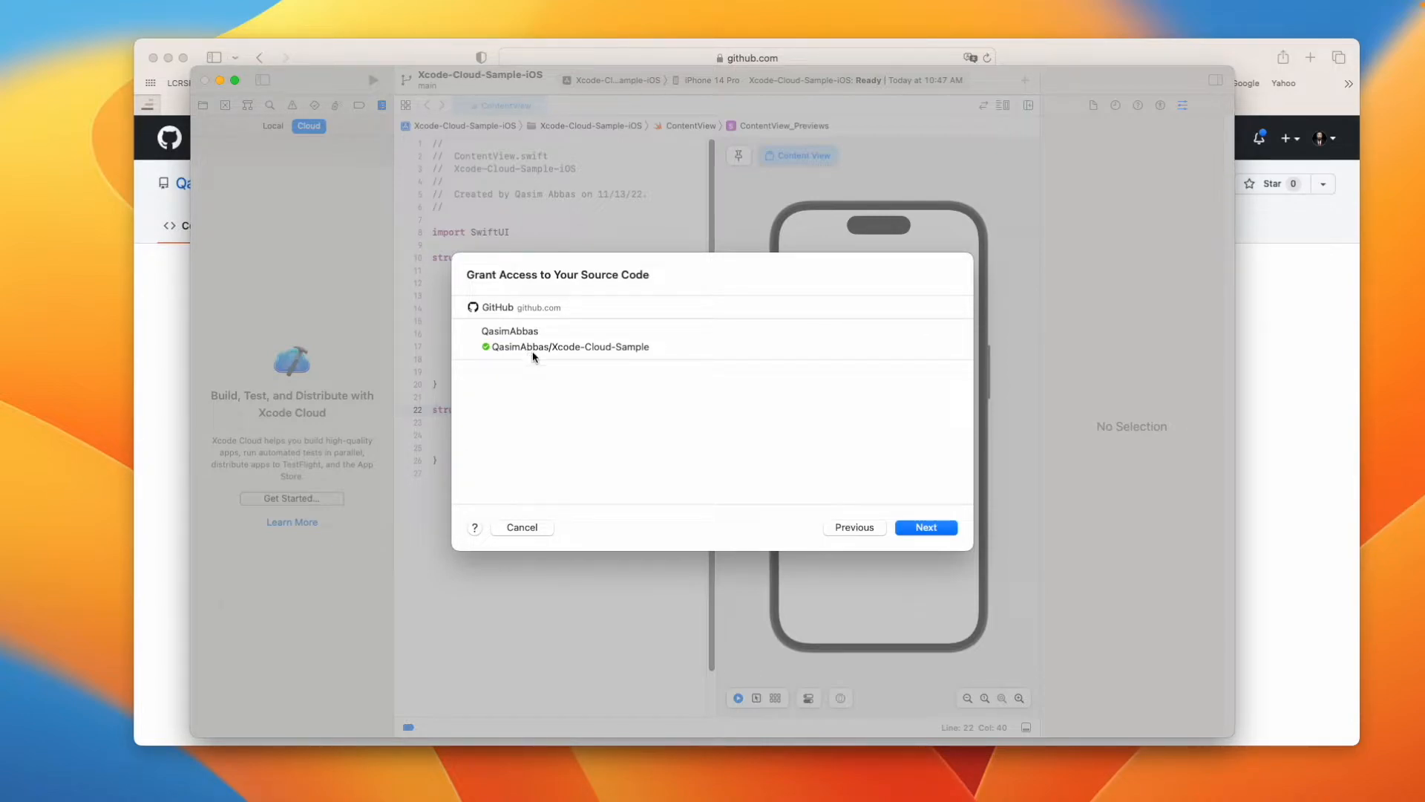
pyautogui.click(550, 527)
pyautogui.click(52, 8)
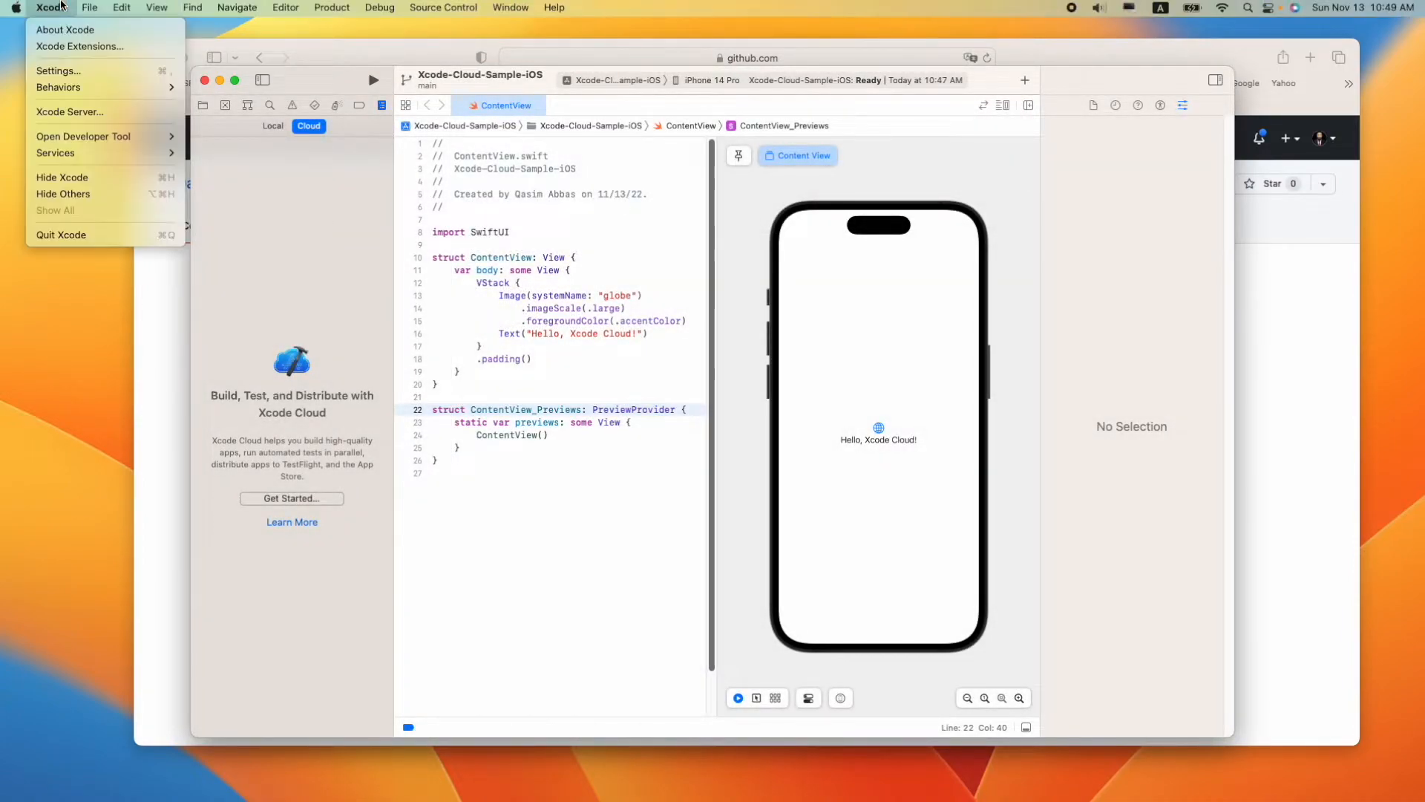
pyautogui.click(82, 72)
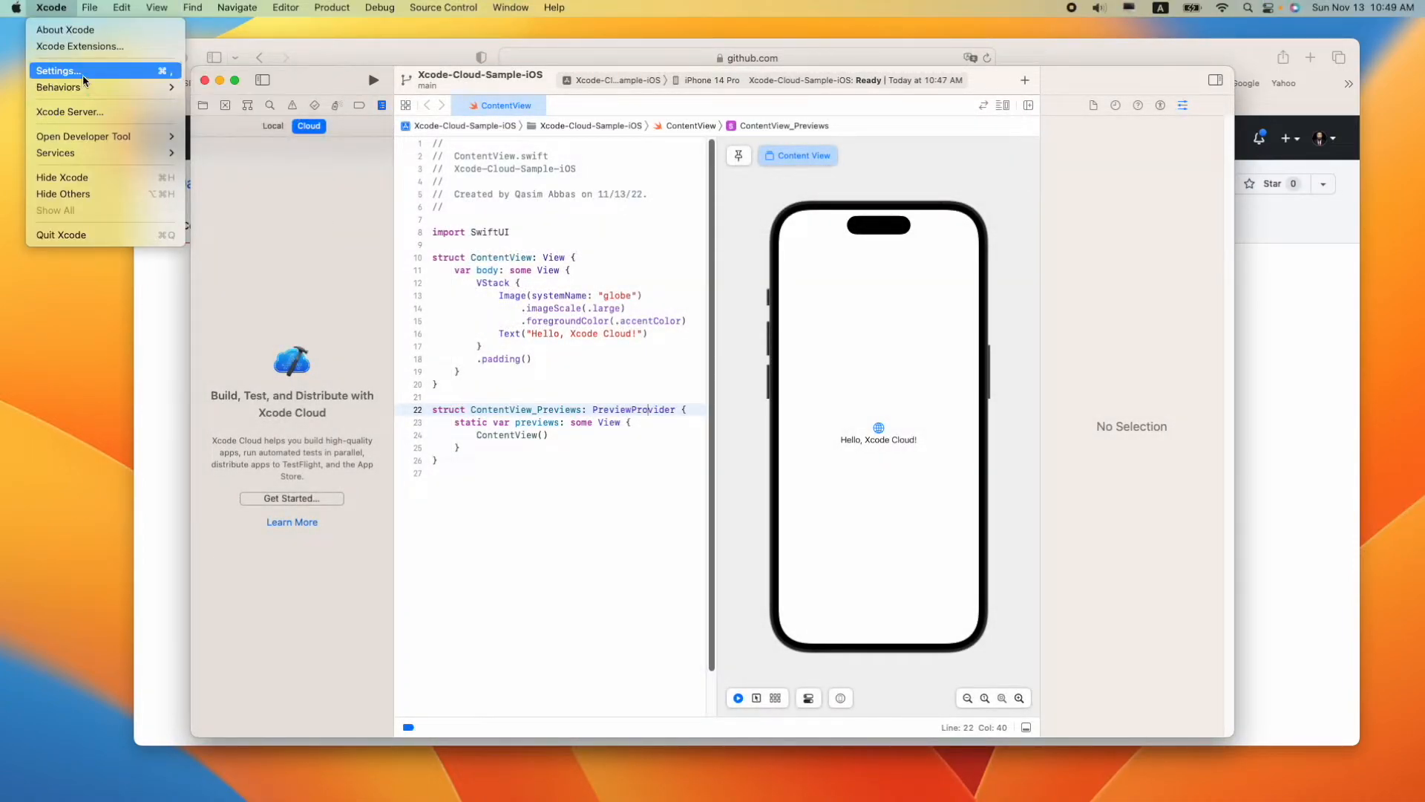
pyautogui.click(490, 142)
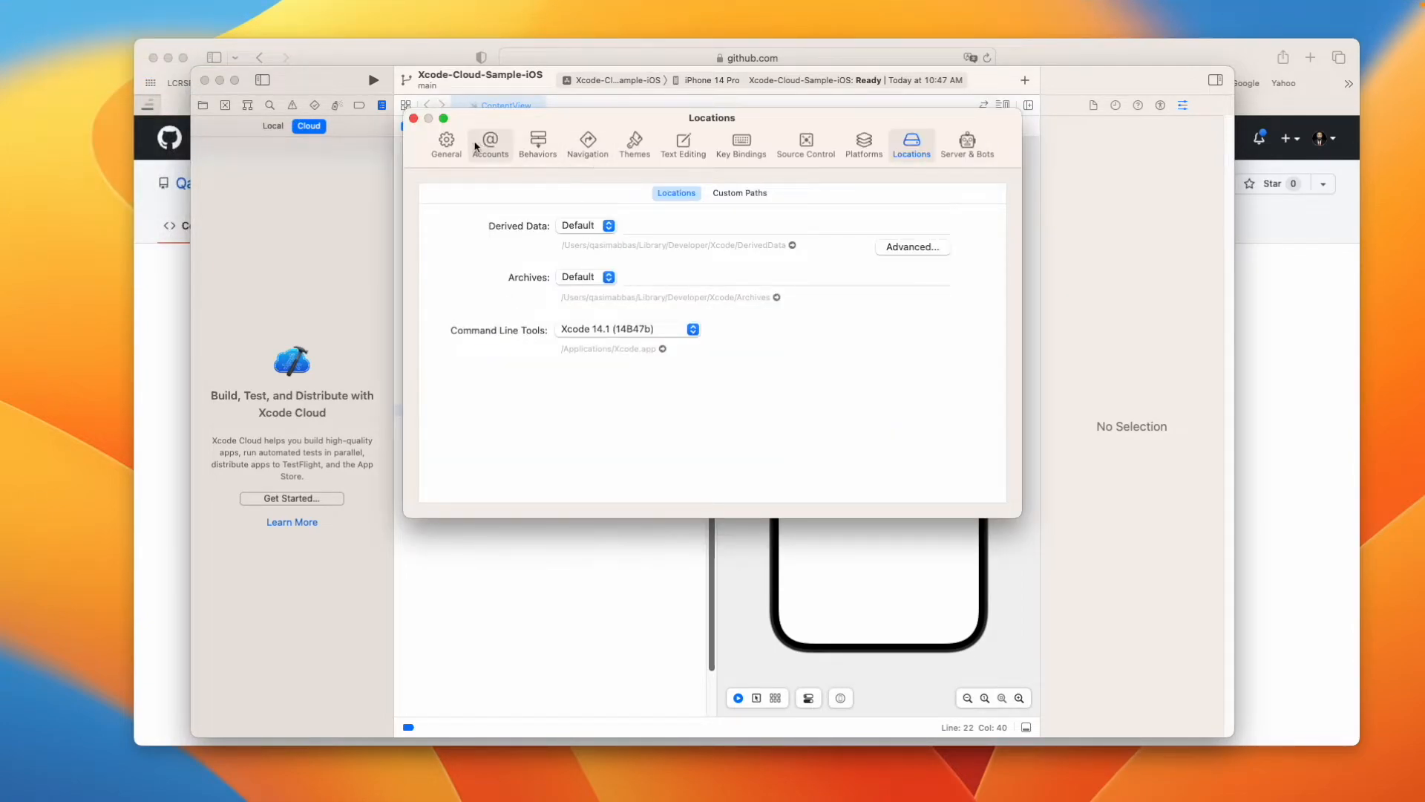
pyautogui.click(502, 288)
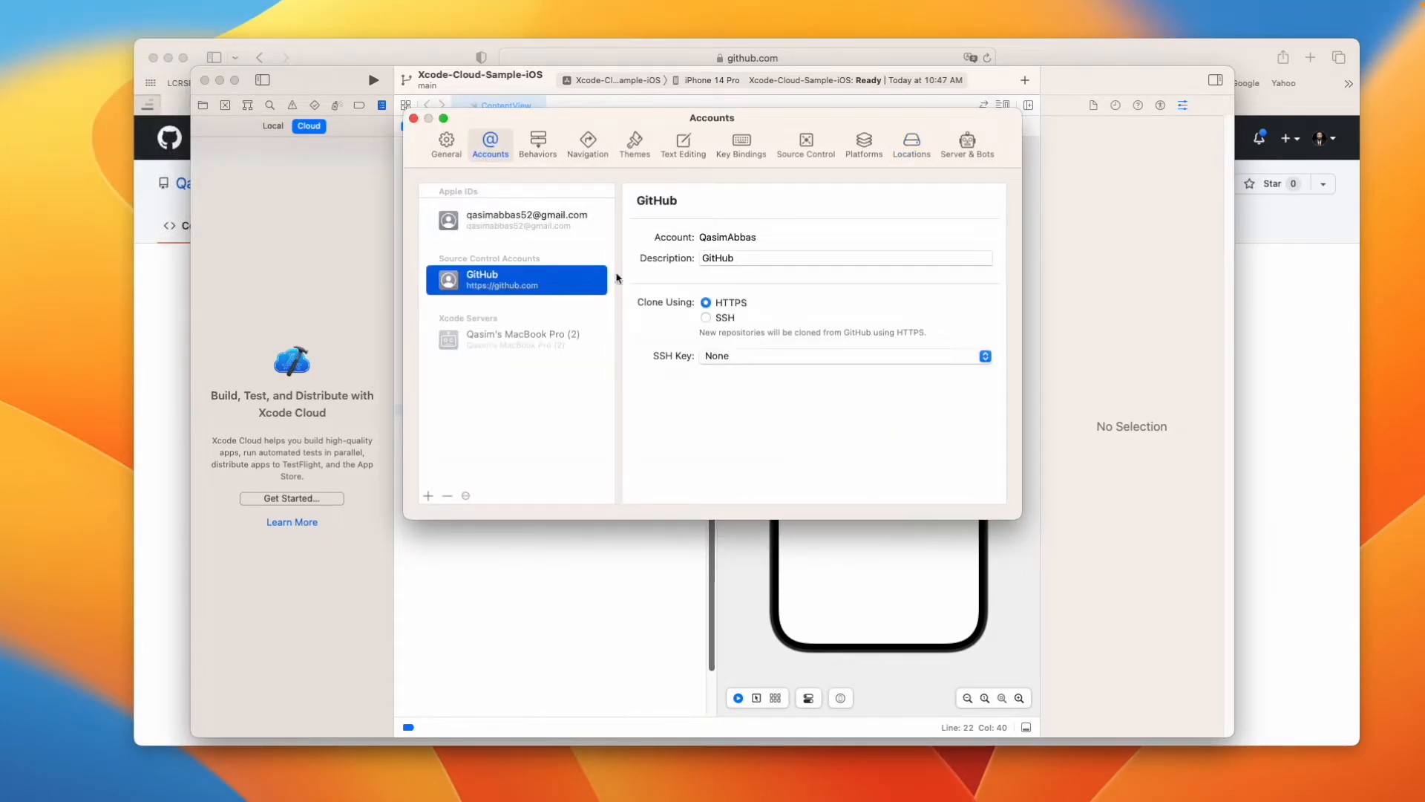
pyautogui.click(428, 495)
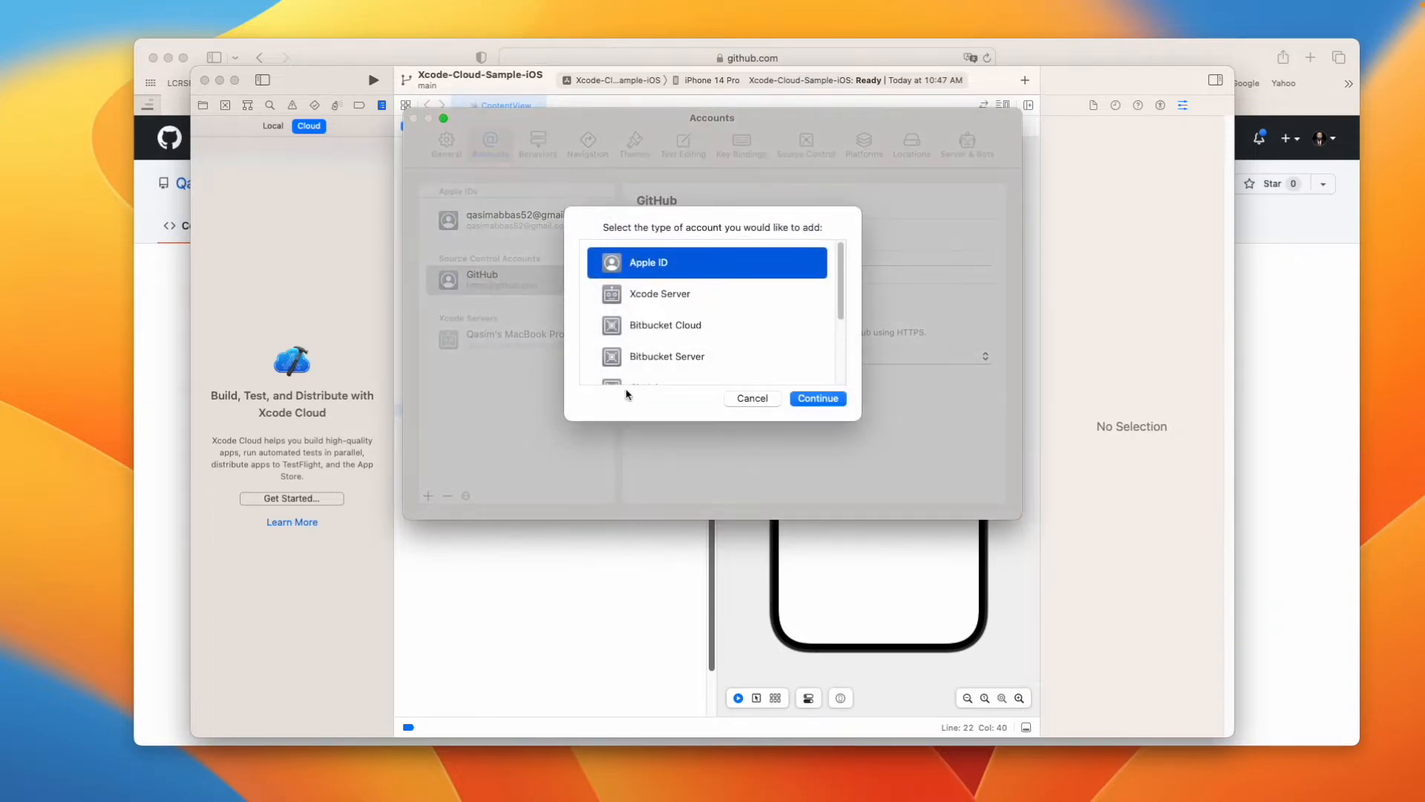
pyautogui.scroll(-3, 653, 356)
pyautogui.click(665, 276)
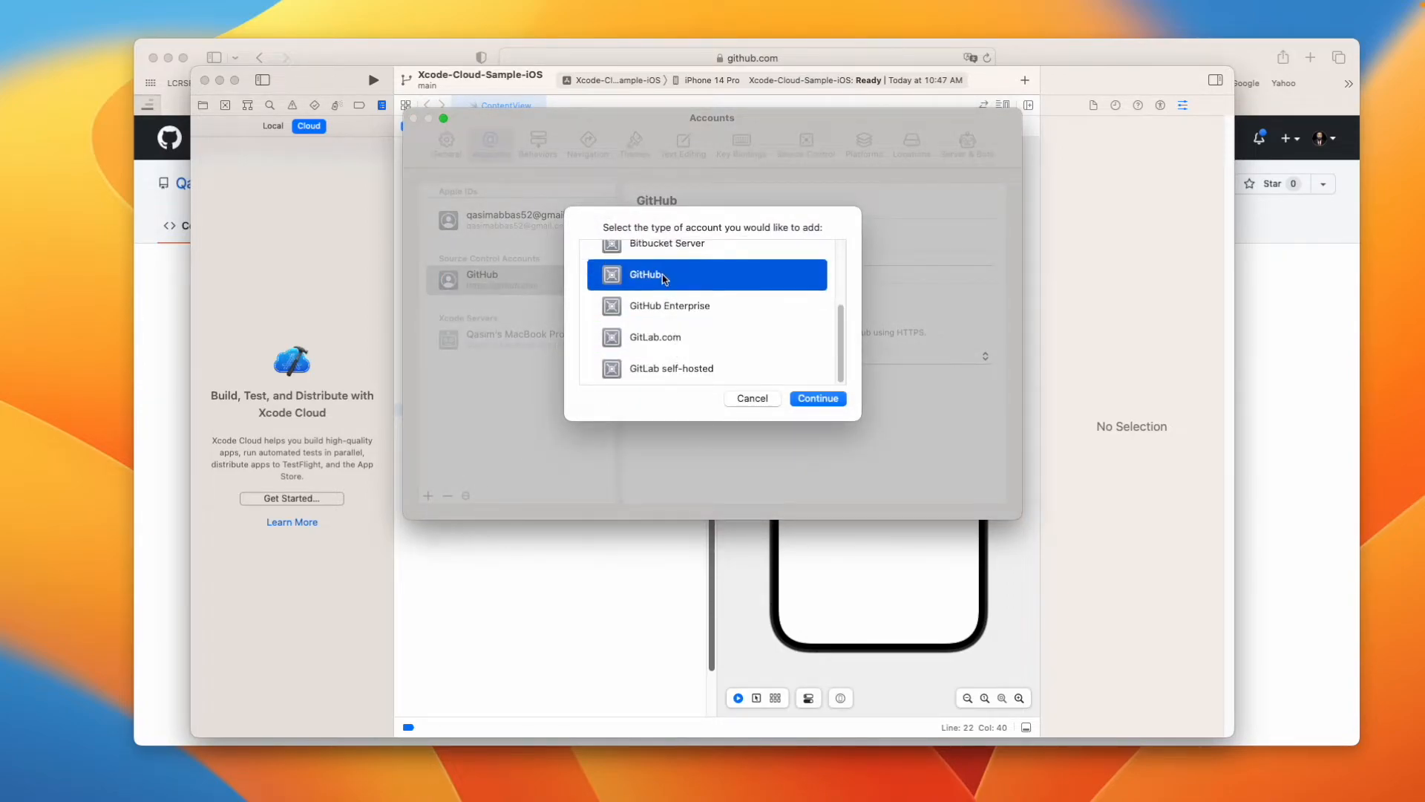
pyautogui.click(752, 399)
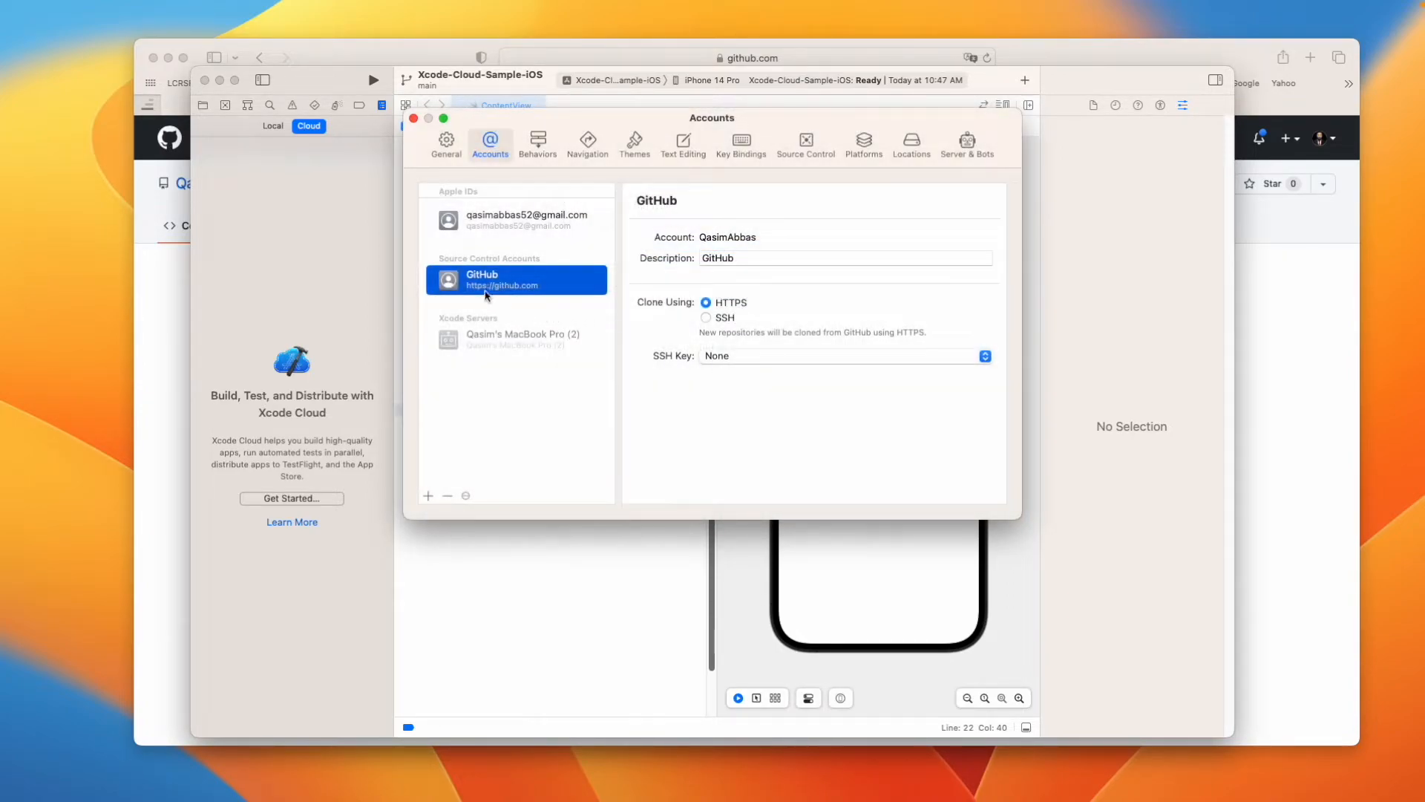
pyautogui.click(413, 119)
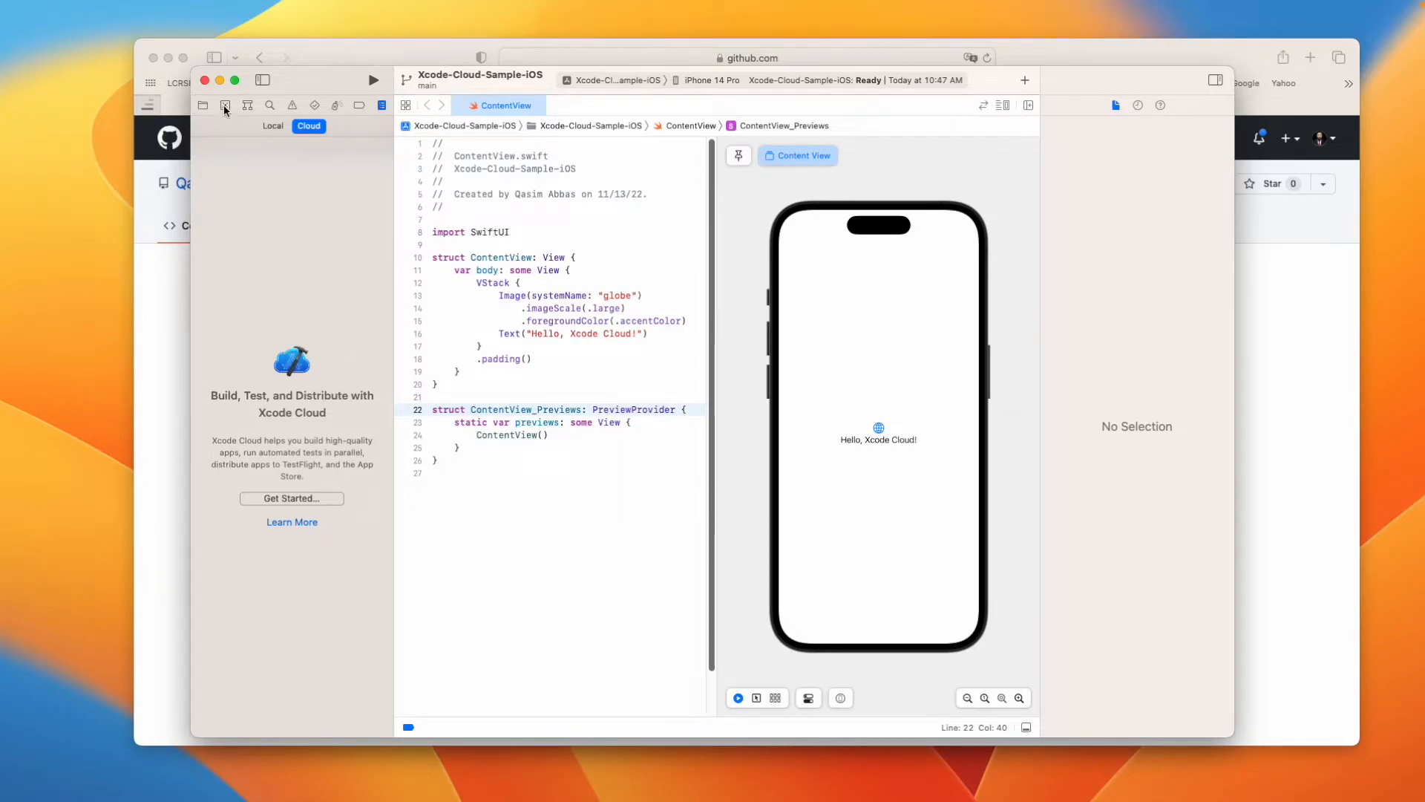
# Complete Xcode Cloud setup for Xcode-Cloud-Sample-iOS, including creating its App Store Connect app, and start the first build on main
pyautogui.click(291, 498)
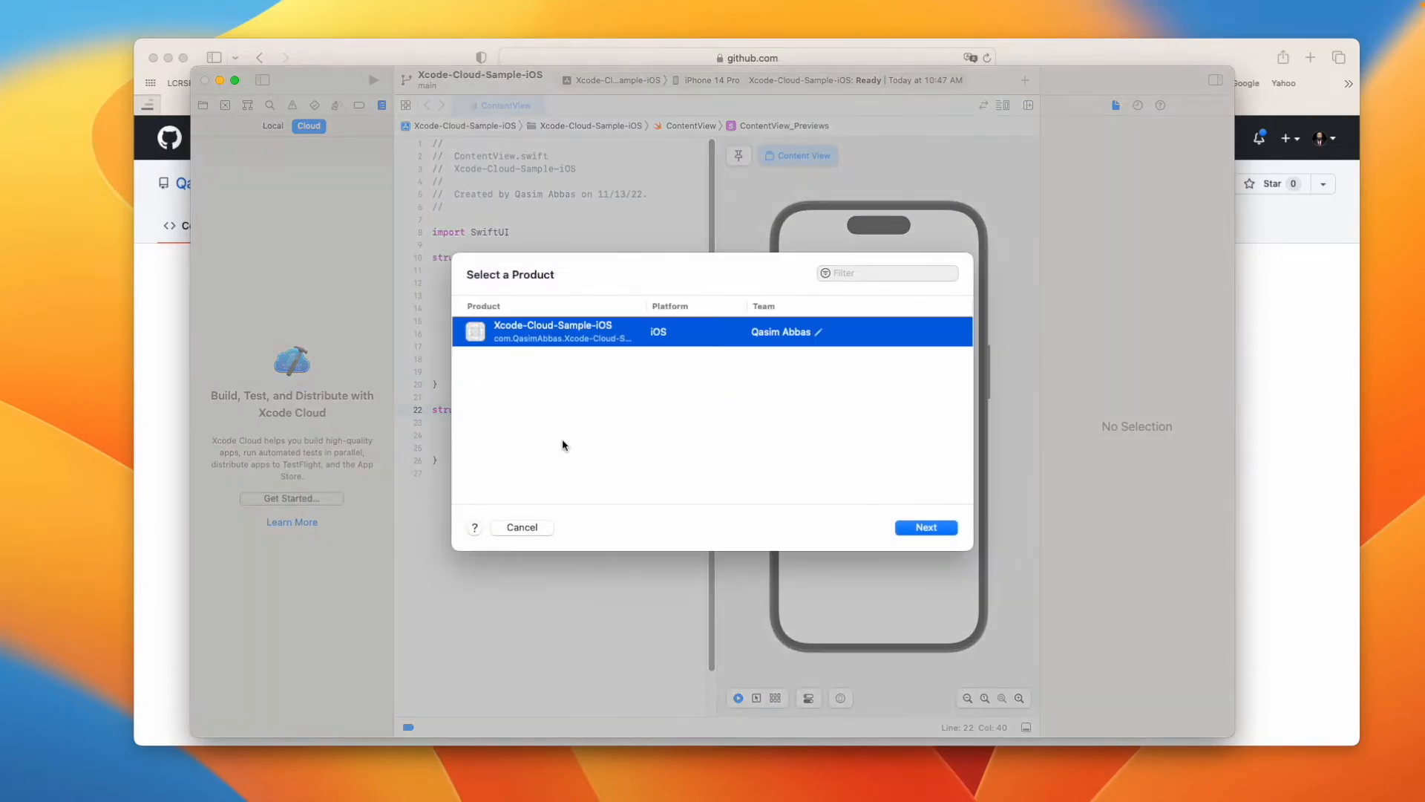
pyautogui.click(927, 532)
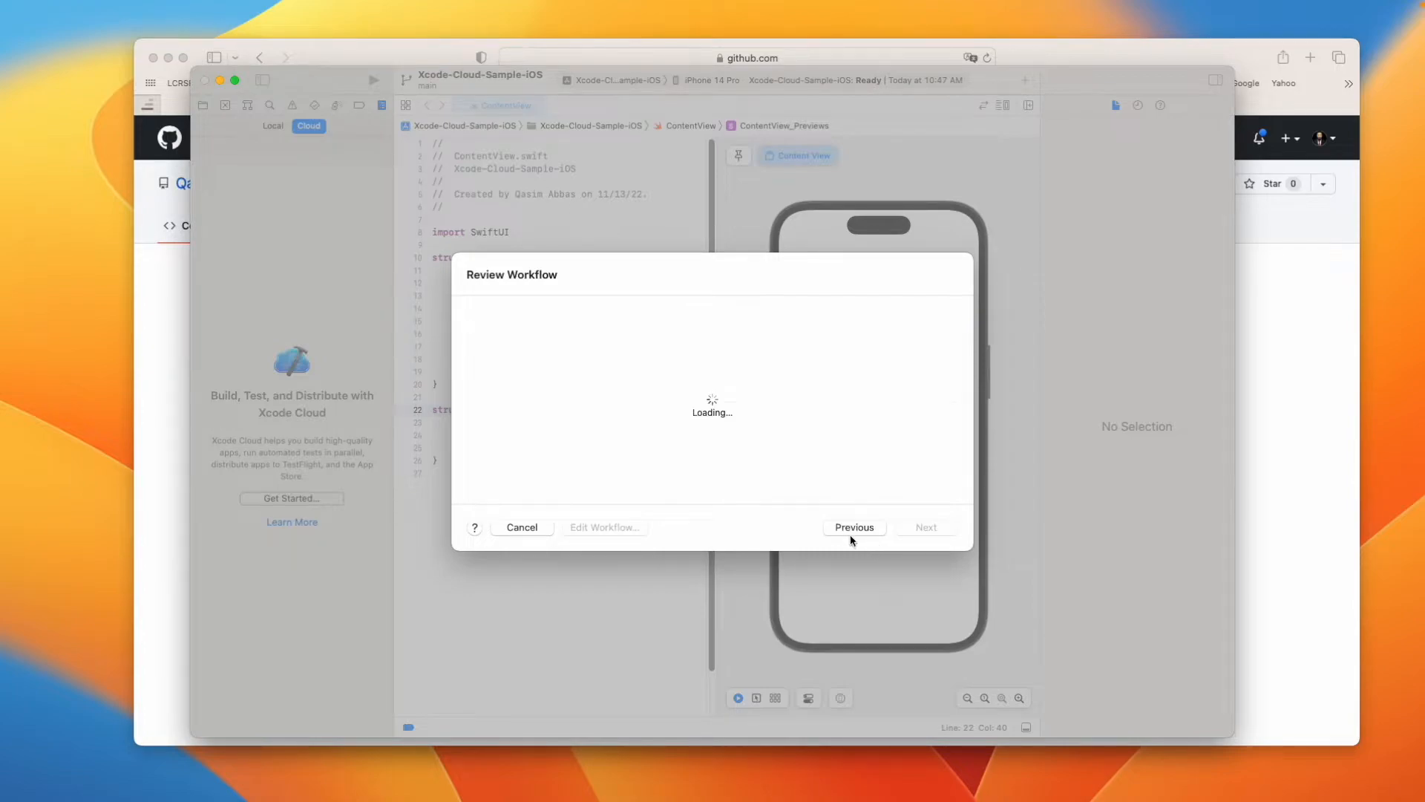
pyautogui.click(924, 528)
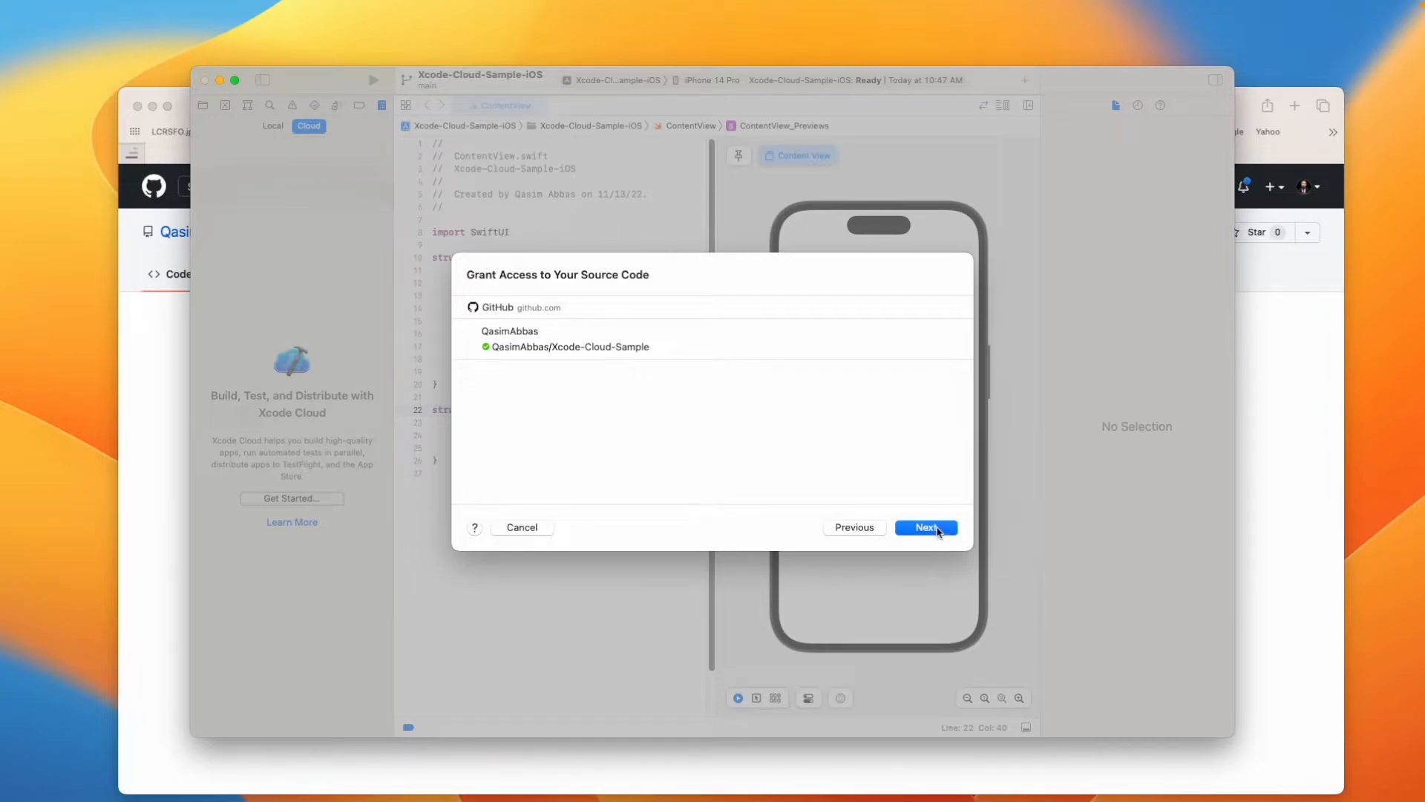
pyautogui.click(937, 528)
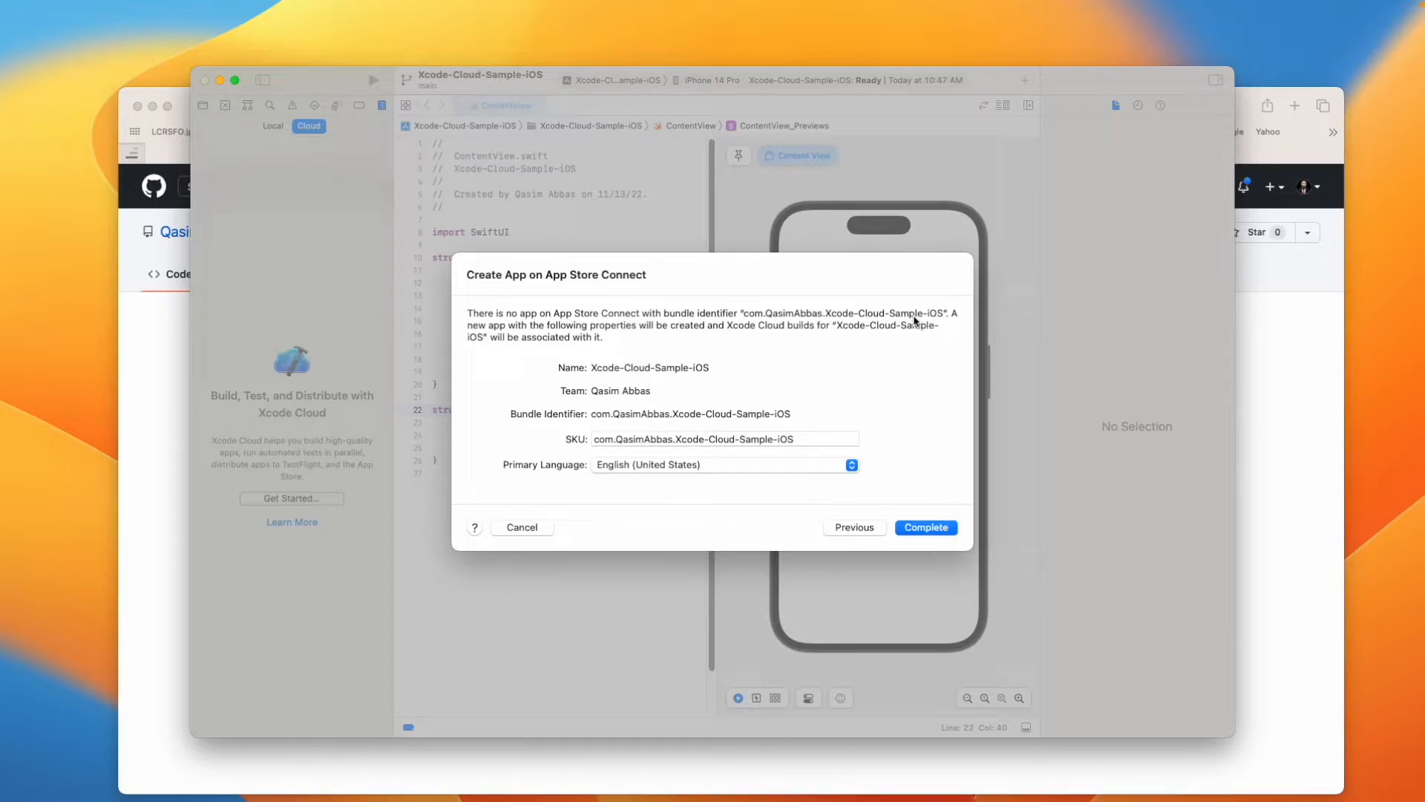
pyautogui.click(946, 527)
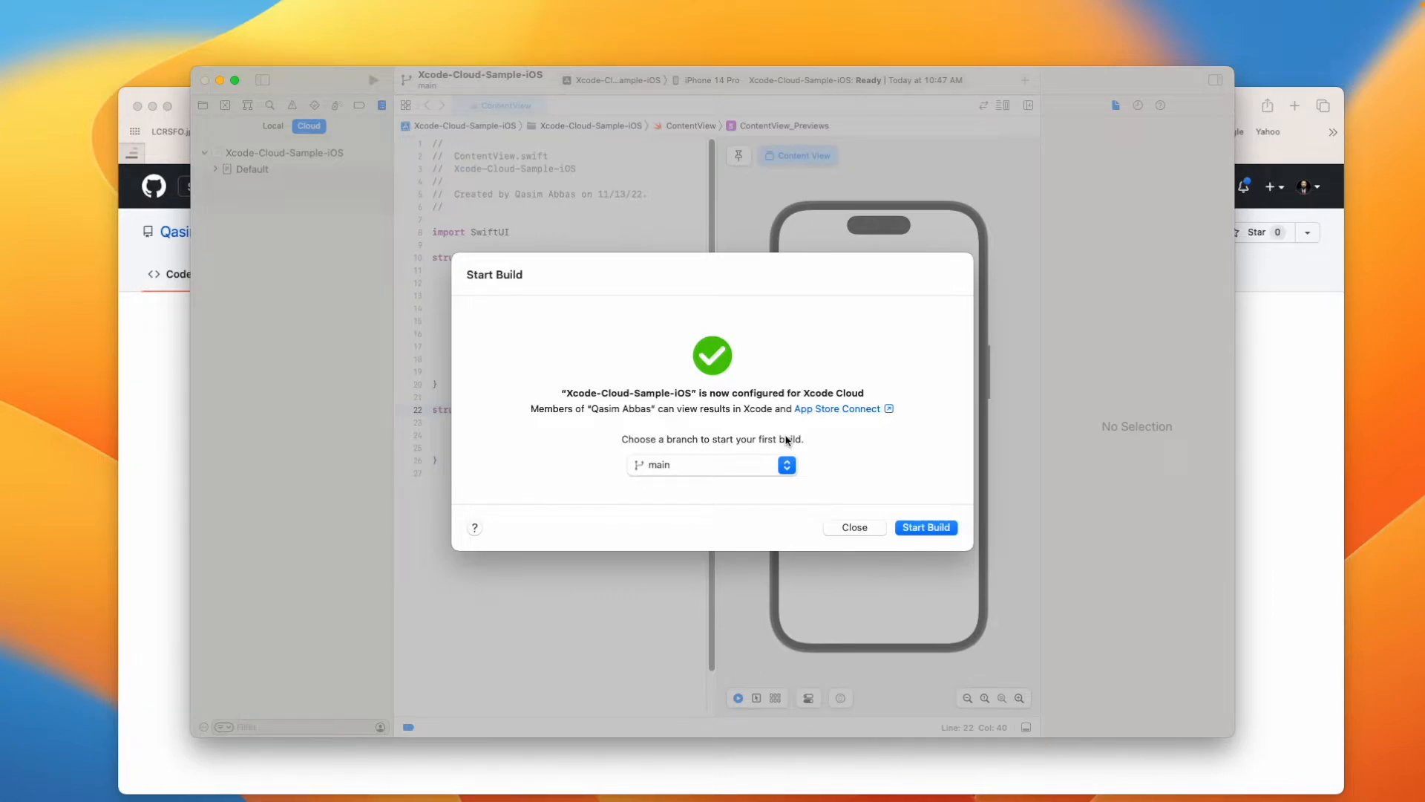
pyautogui.click(928, 528)
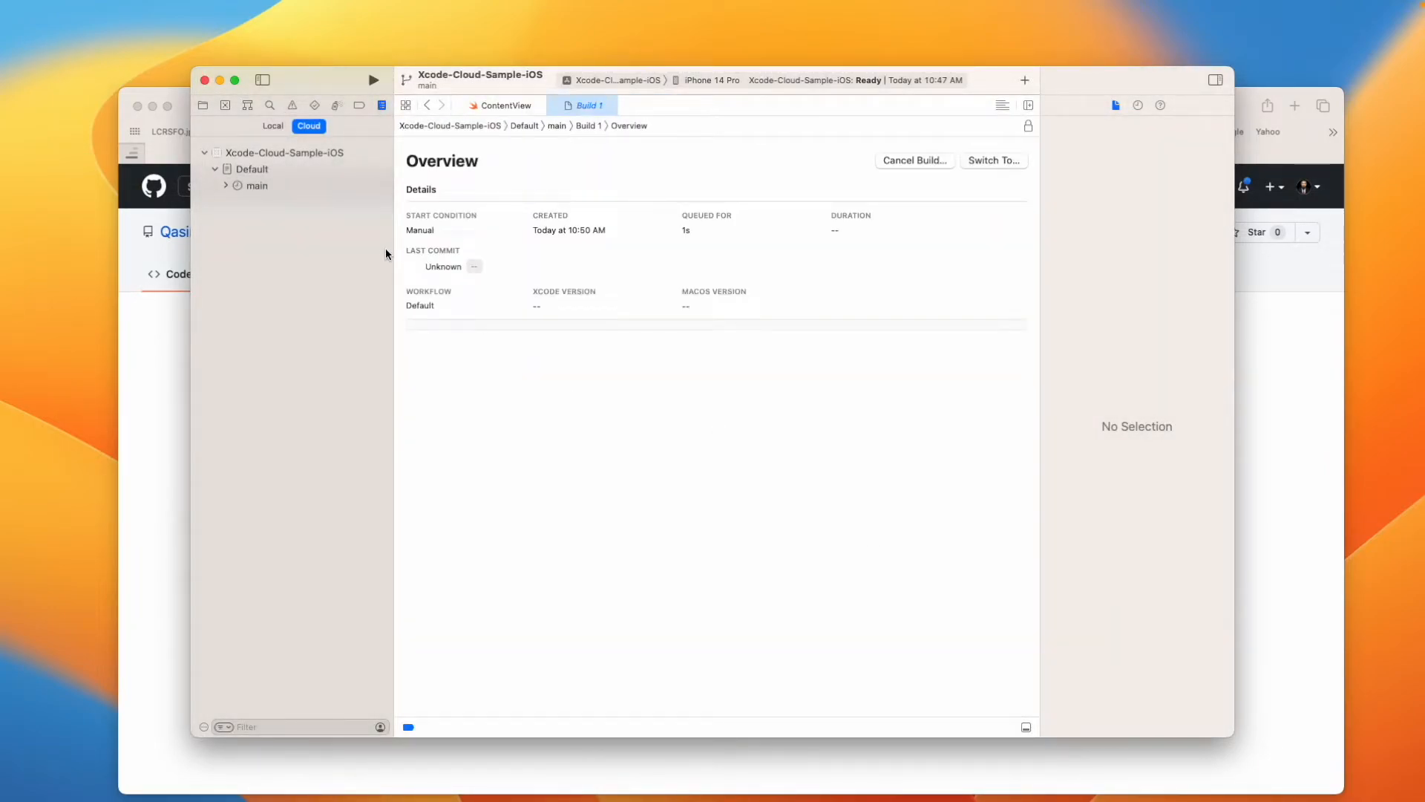
pyautogui.click(222, 186)
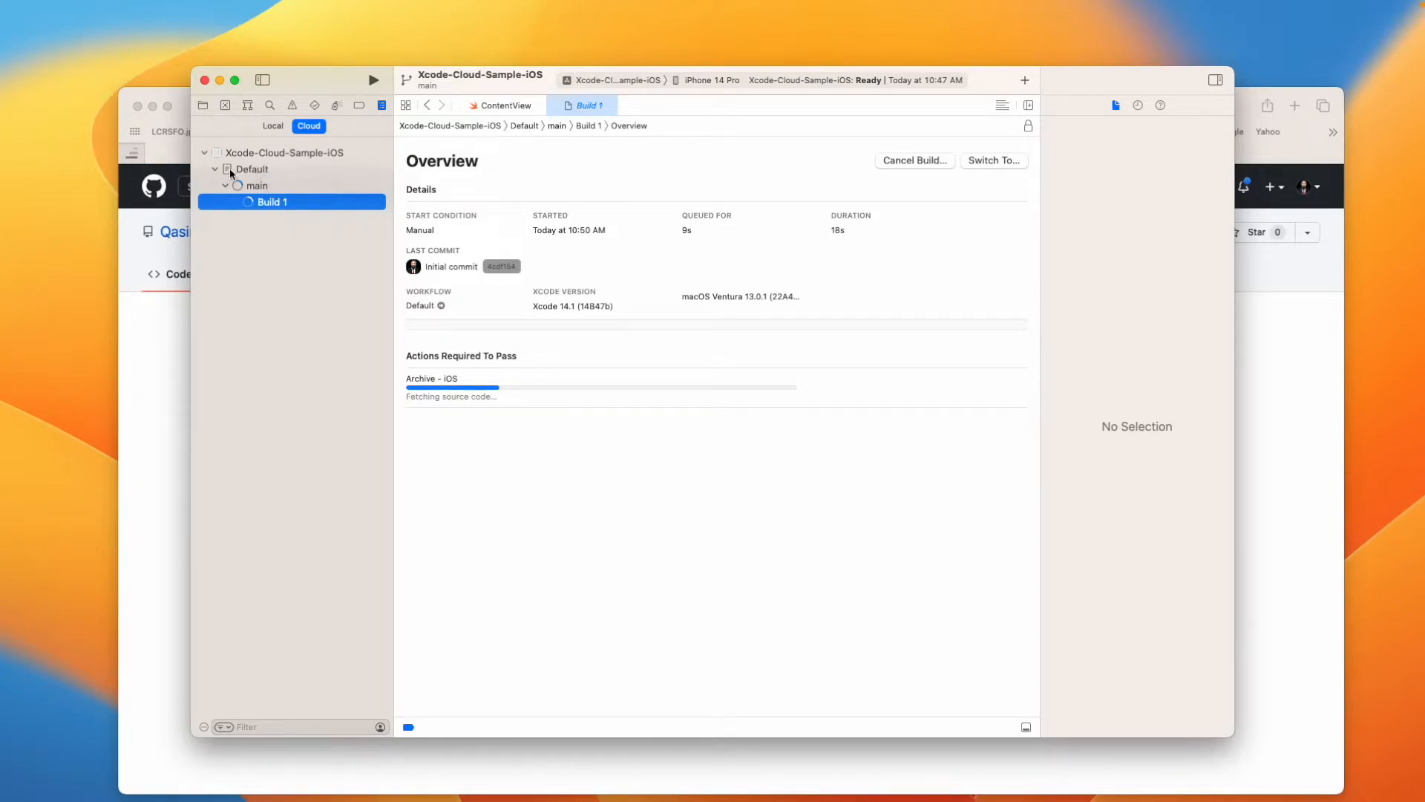
# Open the Default workflow for editing, view its General settings, and leave without saving changes
pyautogui.click(256, 172)
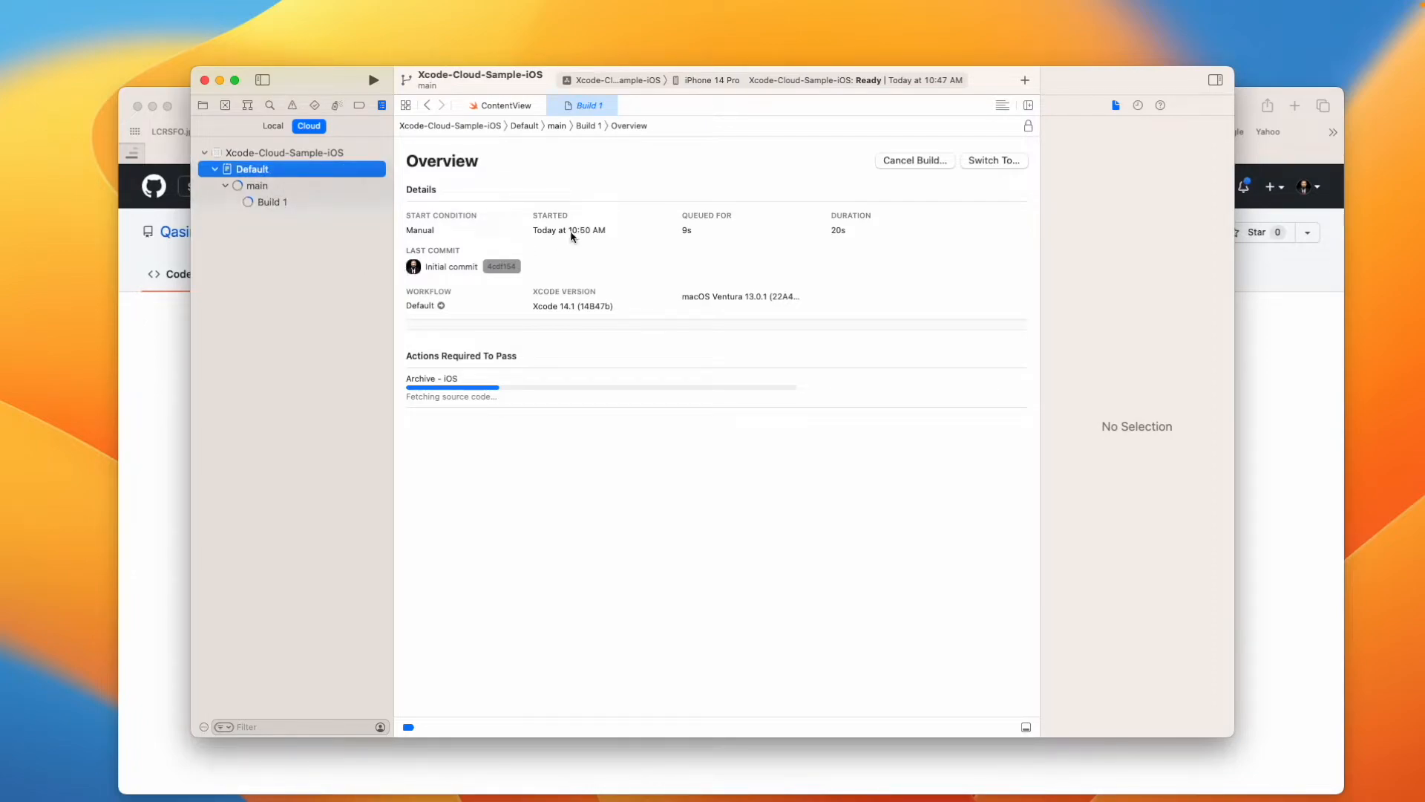
pyautogui.rightClick(289, 172)
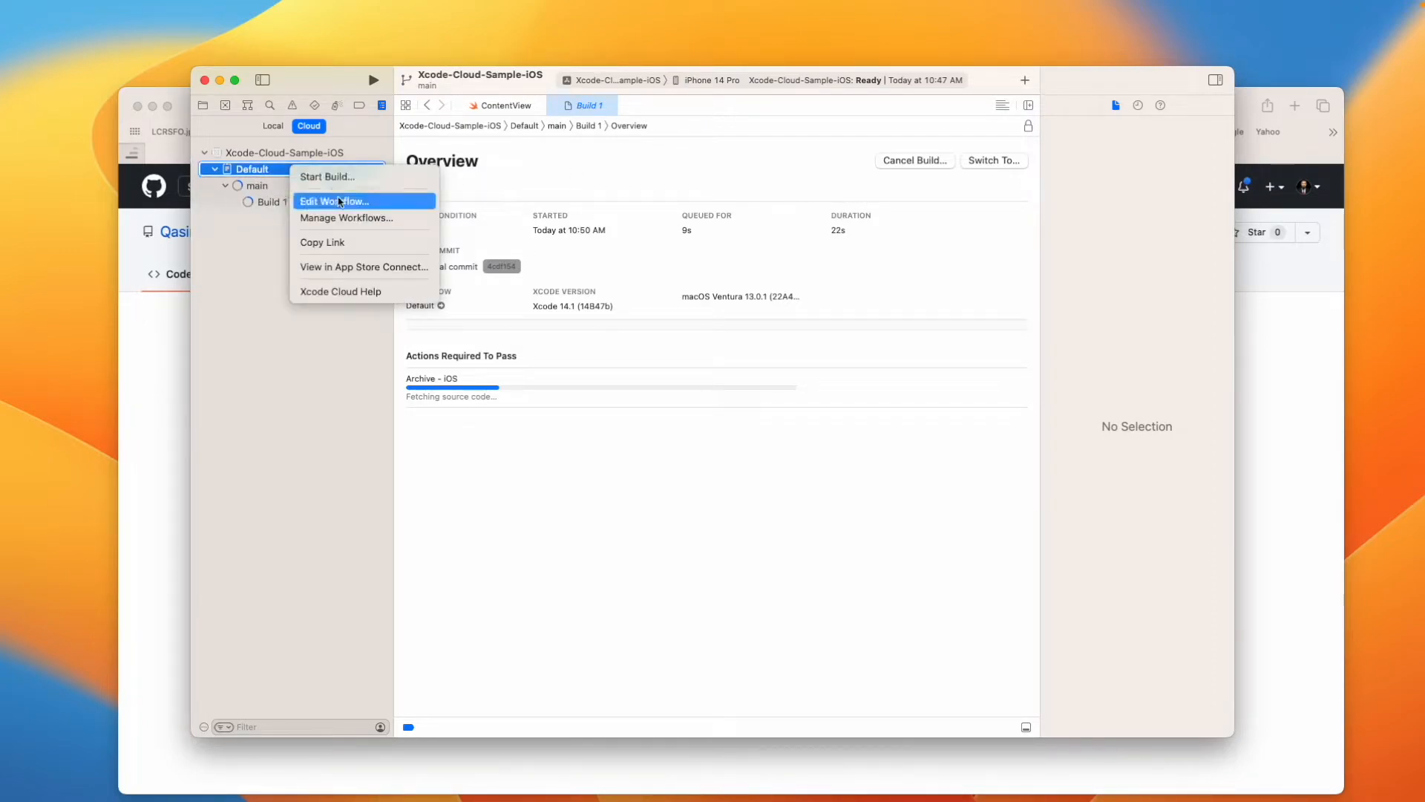
pyautogui.click(338, 198)
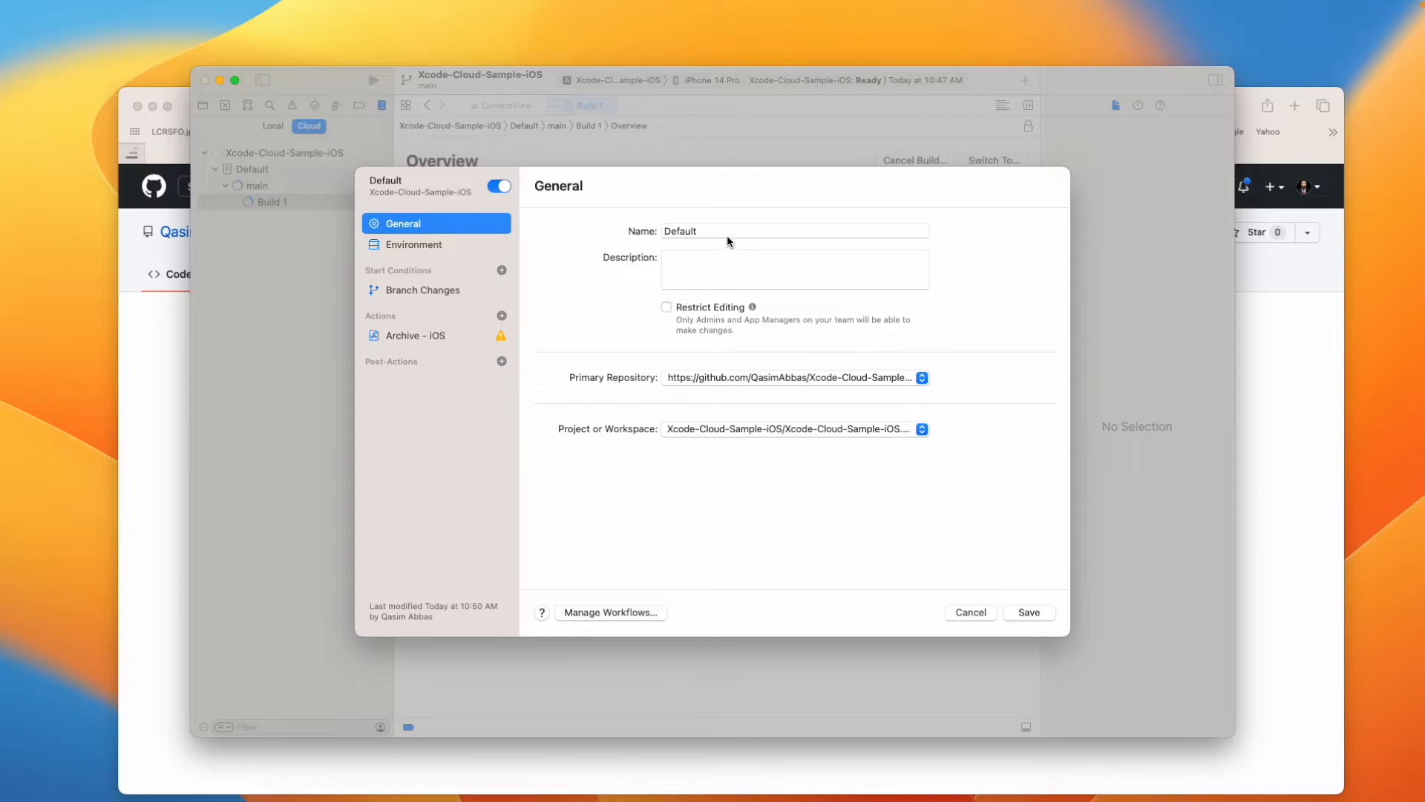
pyautogui.press('Tab')
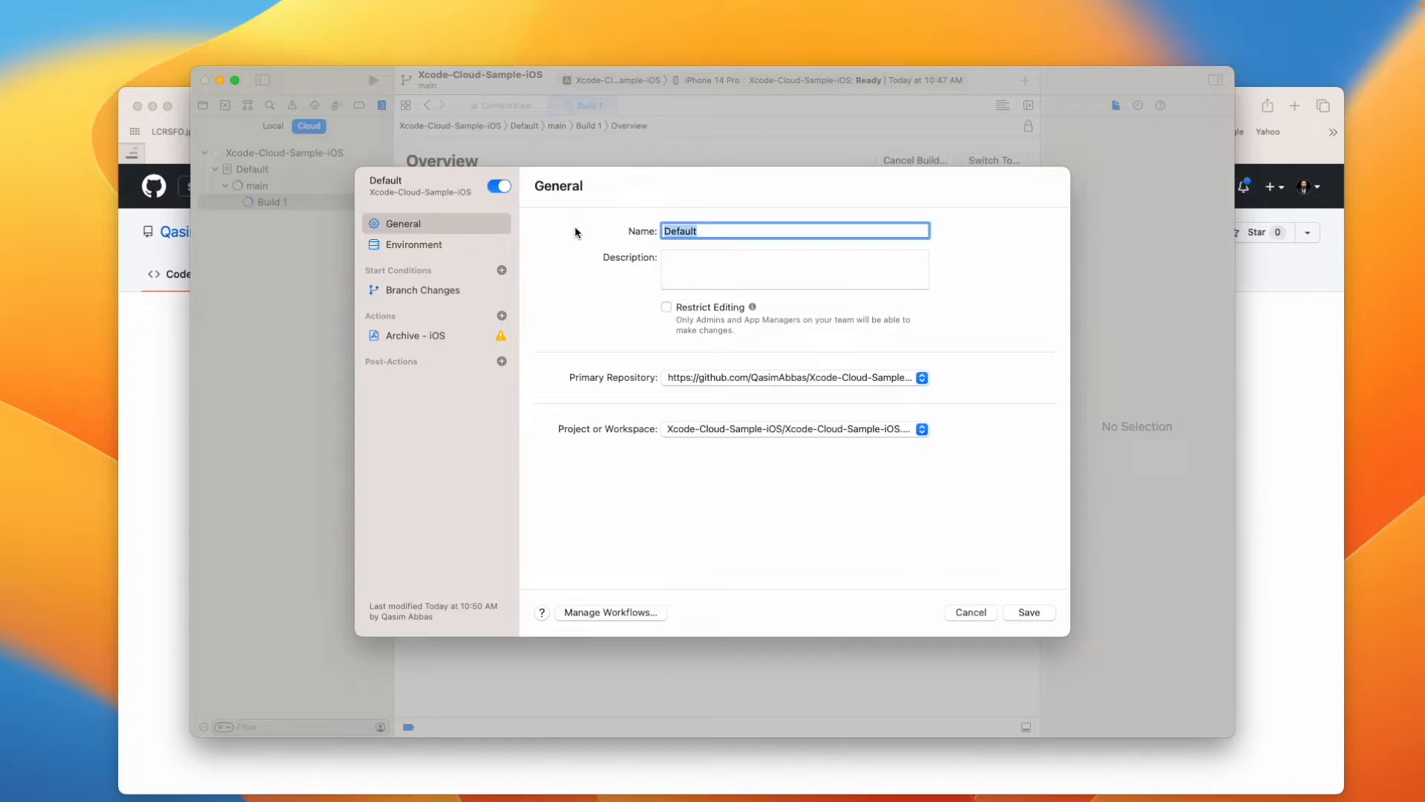
pyautogui.click(978, 614)
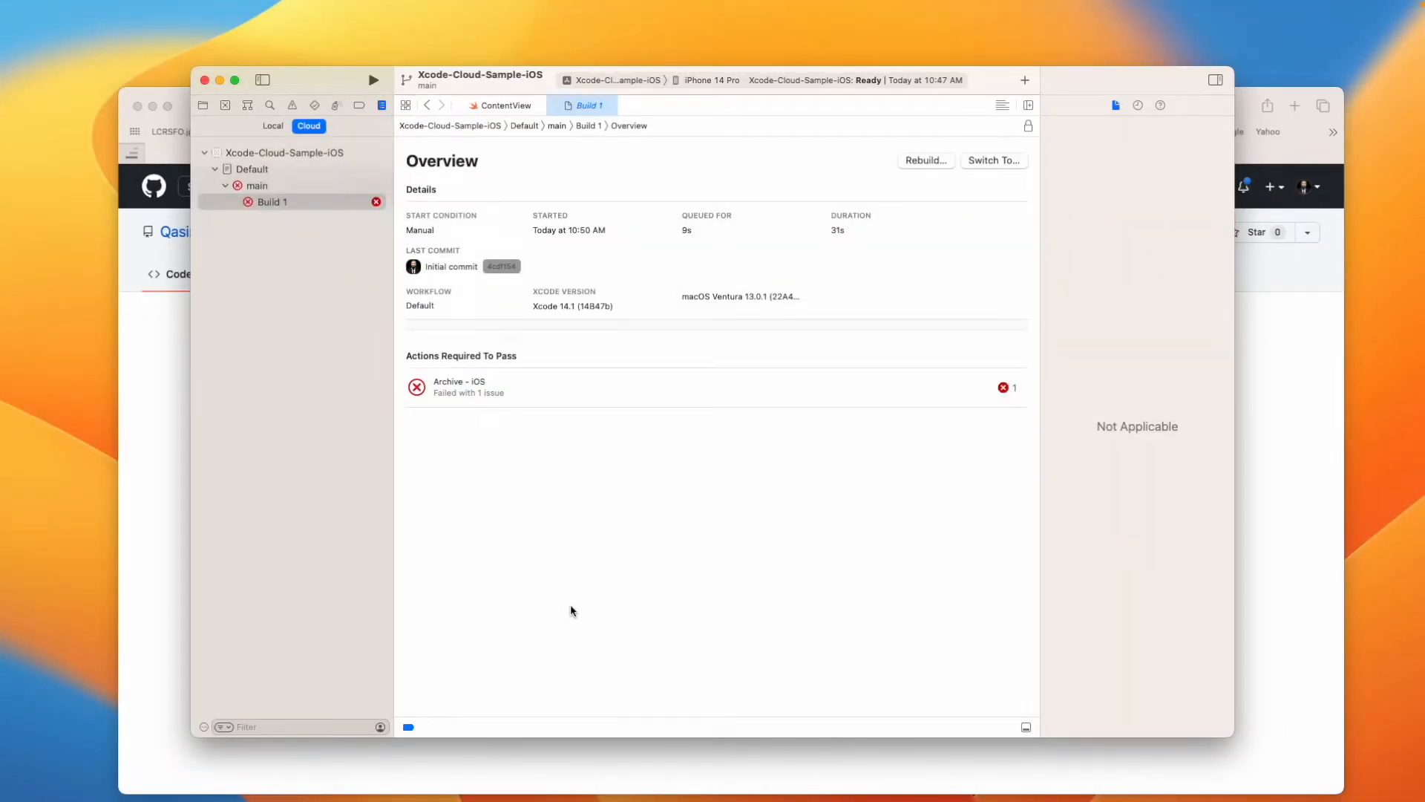
# Open the Archive - iOS results of Build 1 and examine the reported issue
pyautogui.moveTo(472, 392)
pyautogui.click(492, 381)
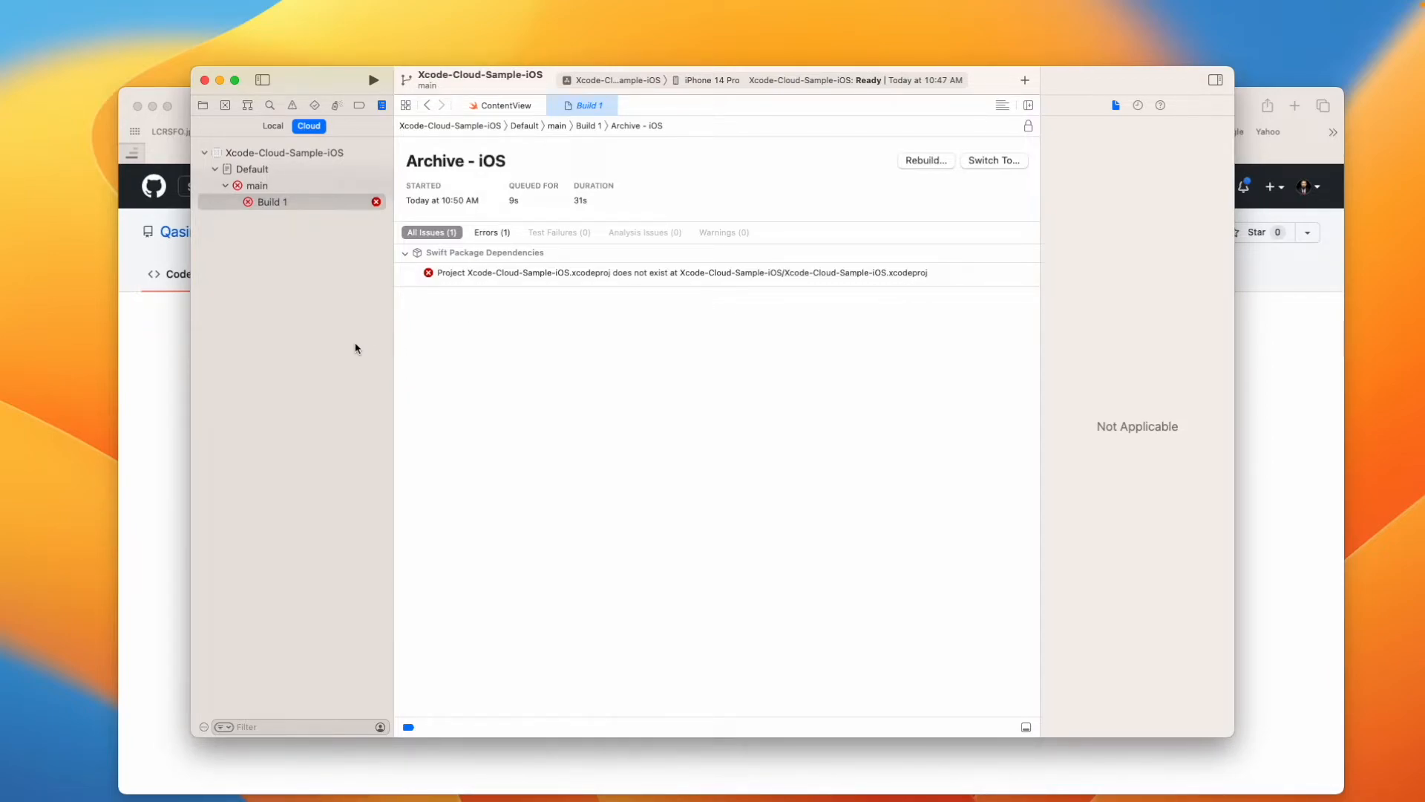
# Switch to Terminal, change into the Xcode-Cloud-Sample folder, and list its contents
pyautogui.click(1098, 775)
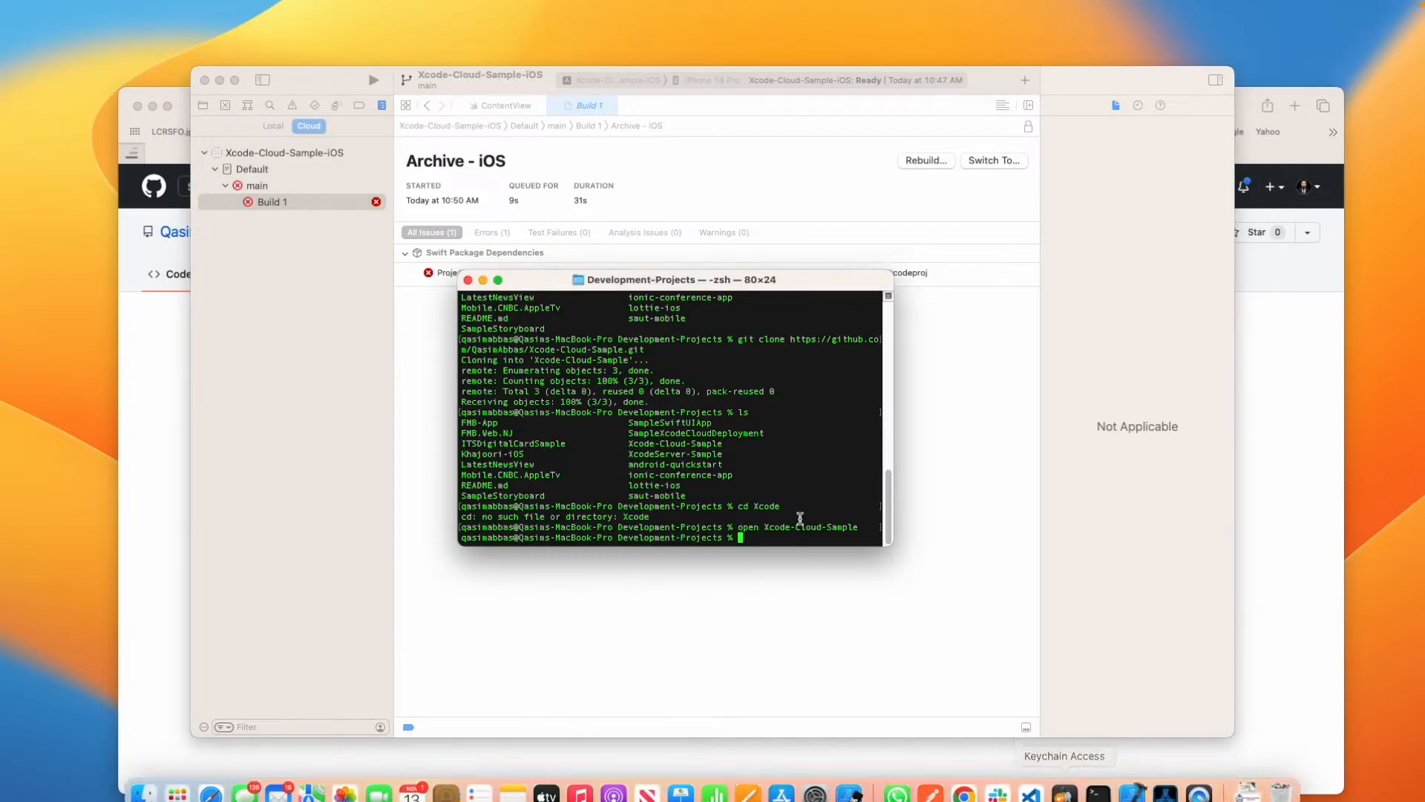
pyautogui.write('ls')
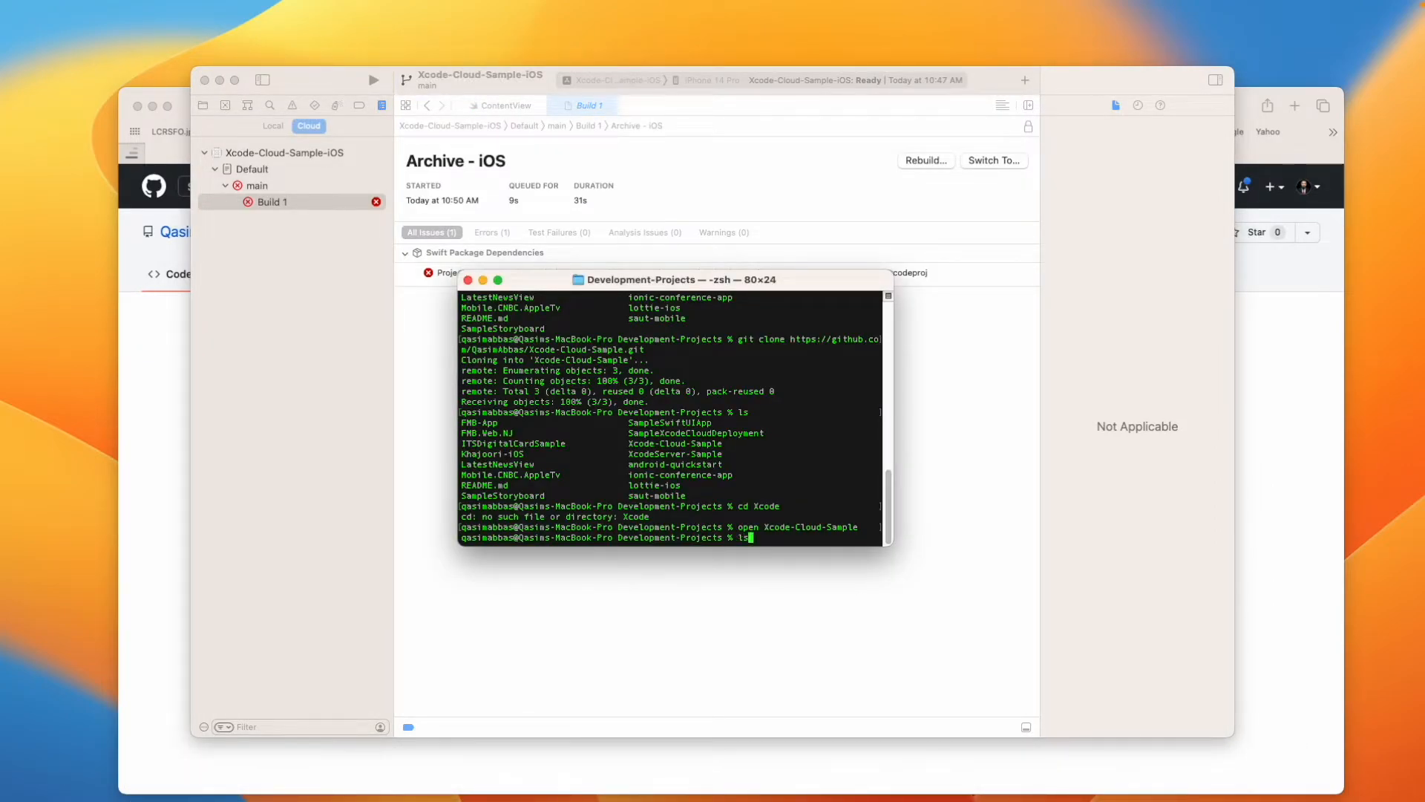
pyautogui.press('Return')
pyautogui.write('cd Xcode-')
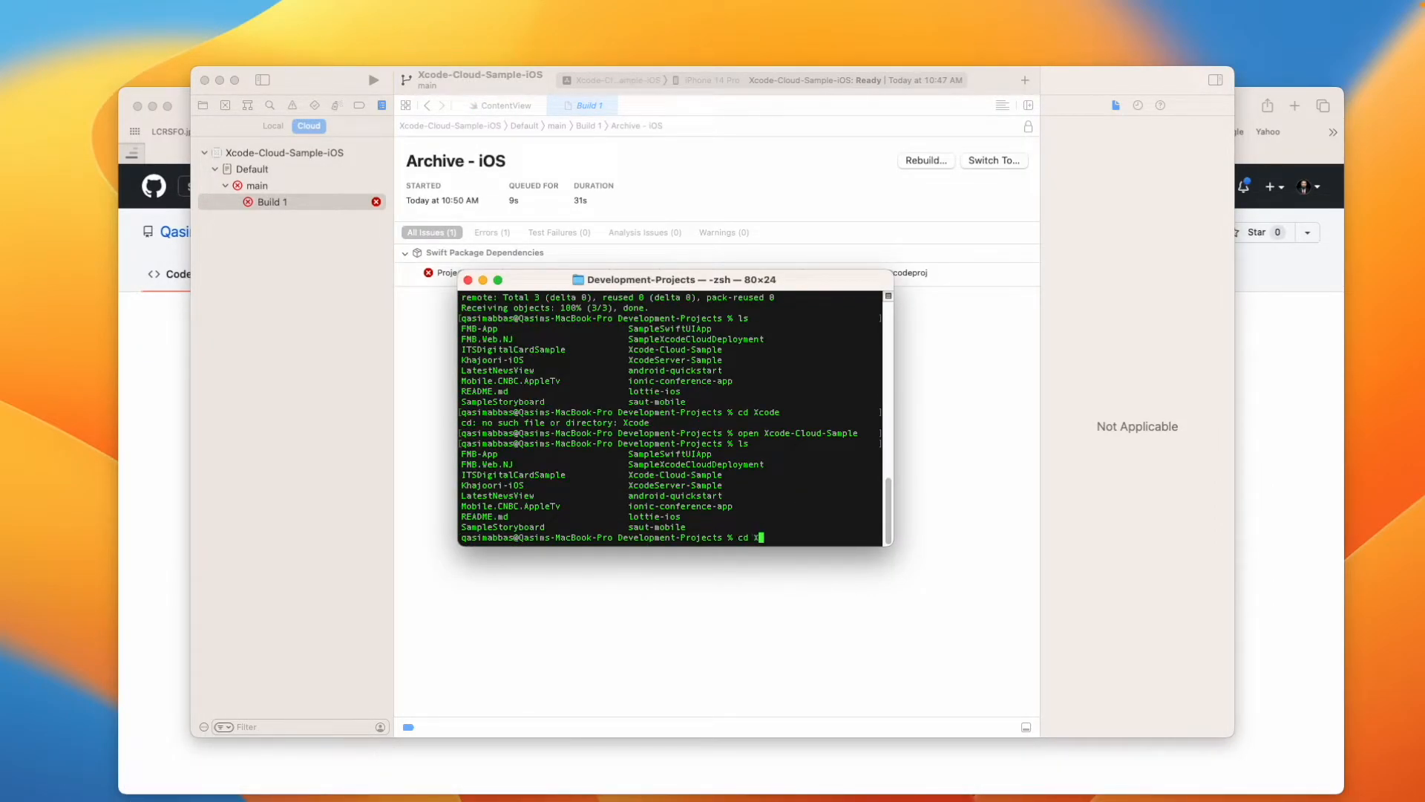
pyautogui.press('Tab')
pyautogui.press('Return')
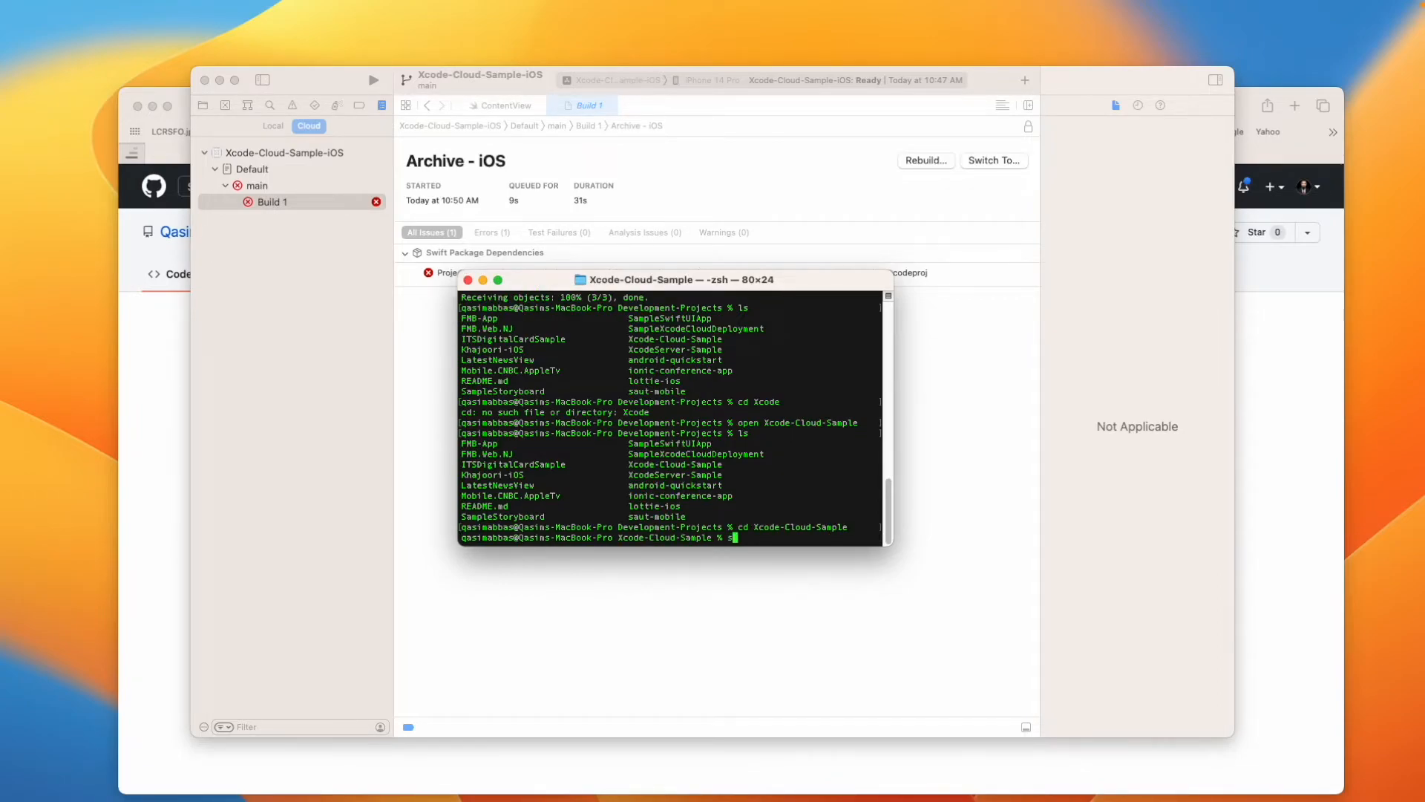
pyautogui.write('ls')
pyautogui.press('Return')
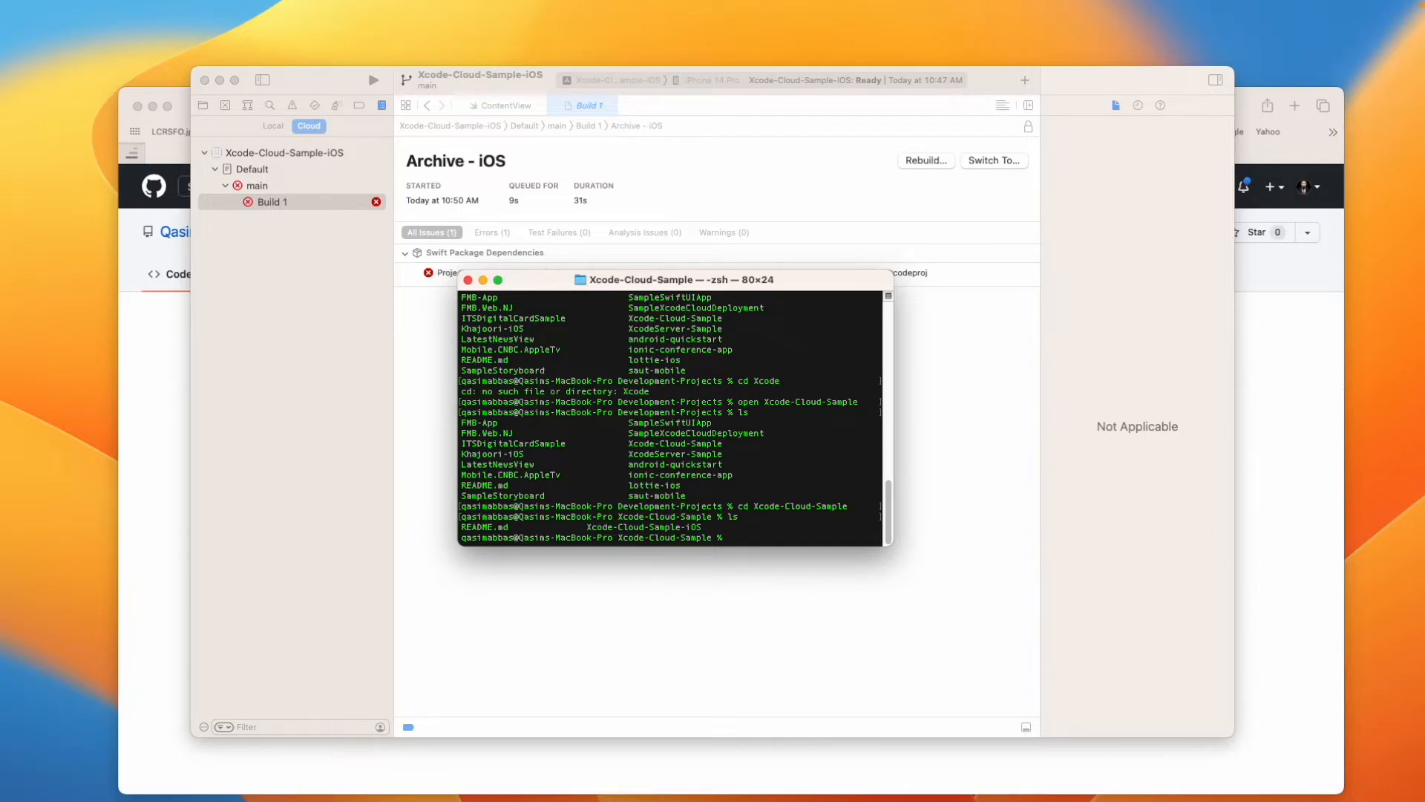
# Check the repository with git status and enlarge the terminal window to read the changed files
pyautogui.write('git status')
pyautogui.press('Return')
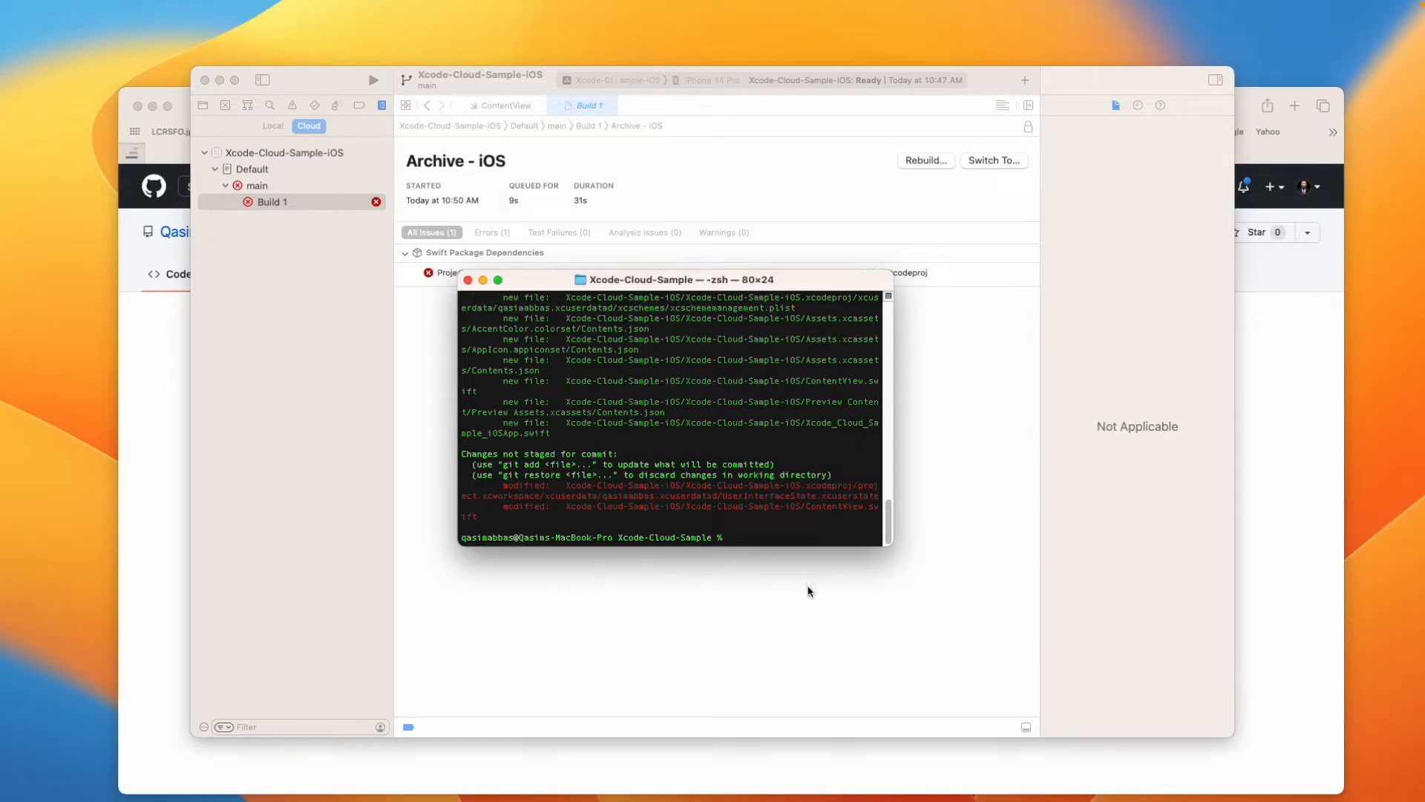
pyautogui.moveTo(887, 546); pyautogui.dragTo(1158, 609)
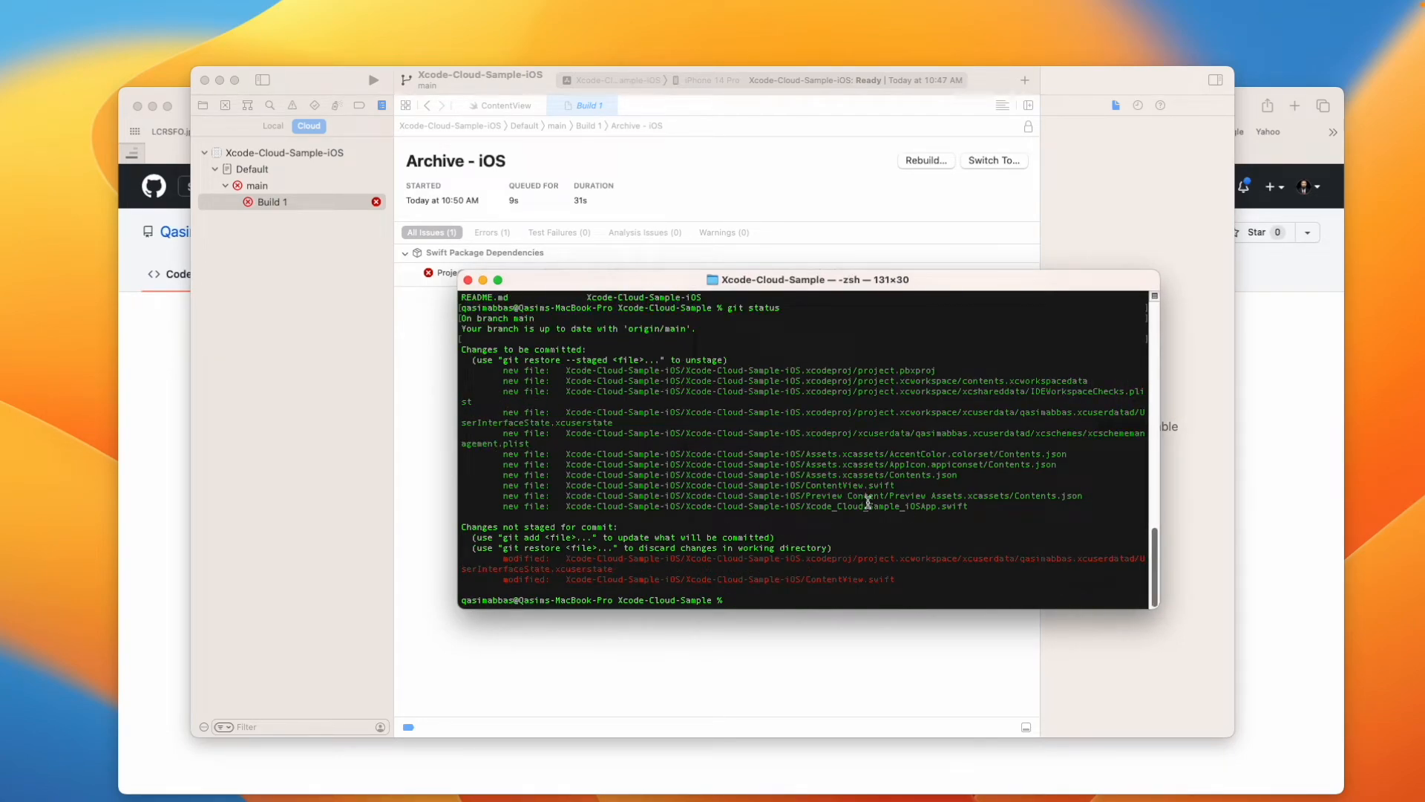
# Stage all changes in the repository with git add and commit them with the message "Initial Commit"
pyautogui.write('git add .')
pyautogui.press('Return')
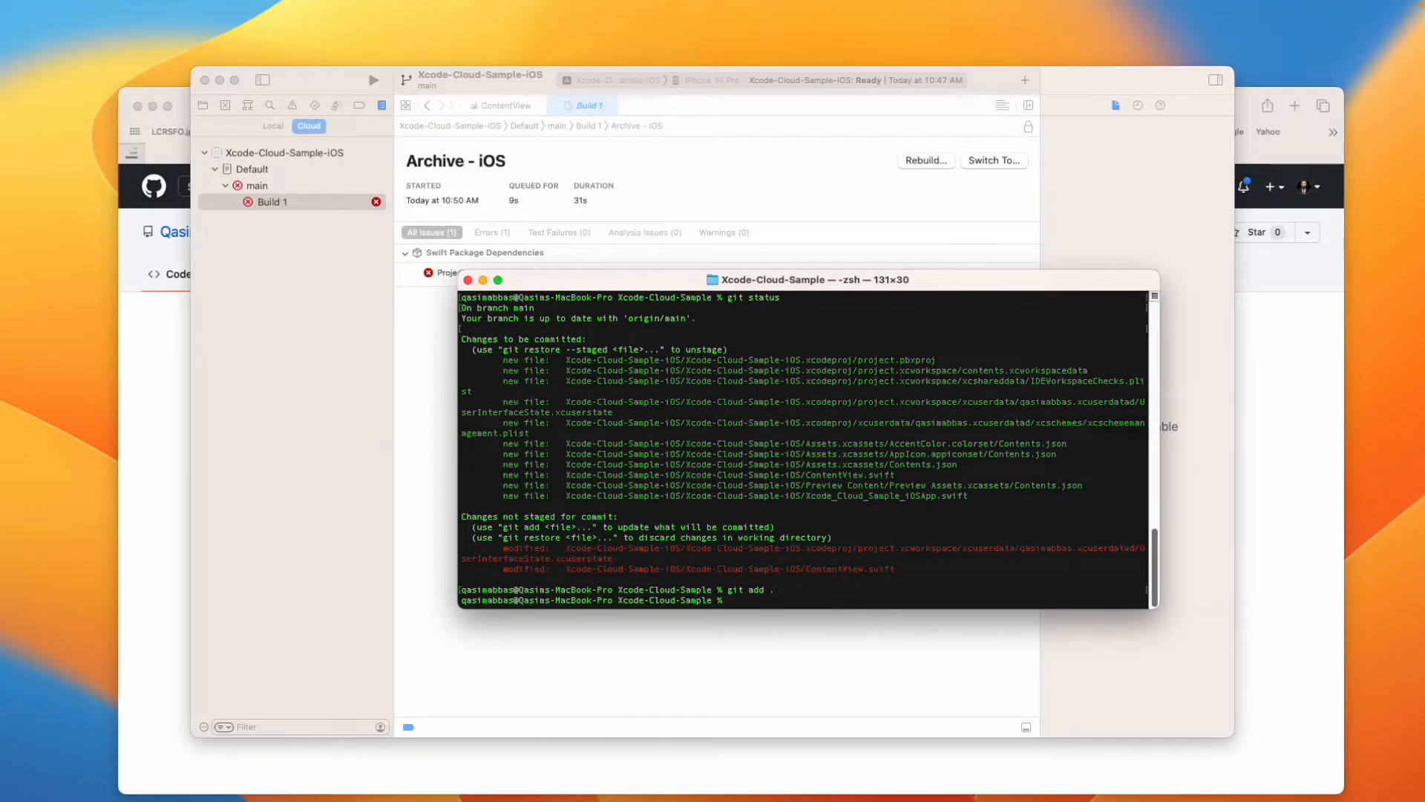
pyautogui.write('git commit -m "Initial Commit"')
pyautogui.press('Return')
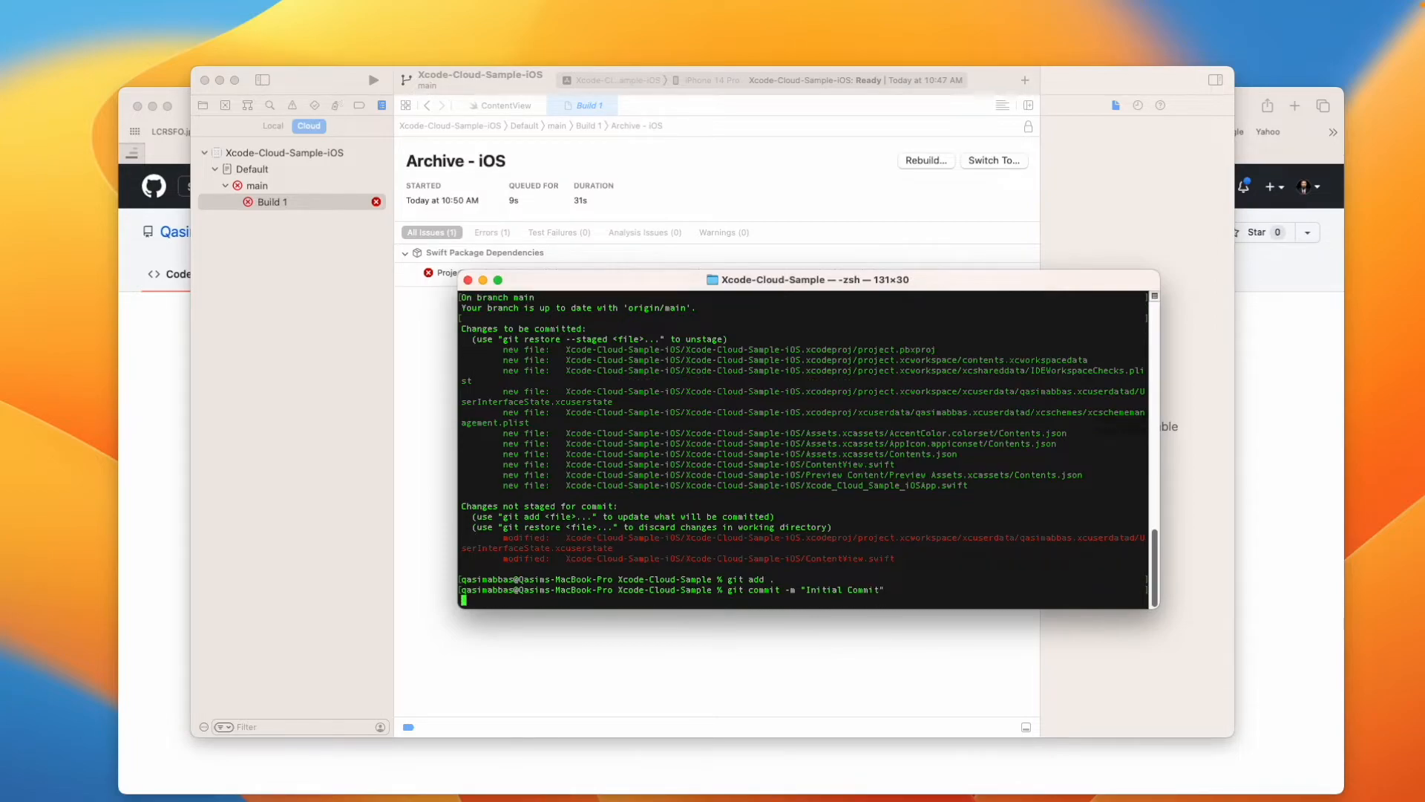
# Push the commit to the remote with git push origin HEAD
pyautogui.write('git push o')
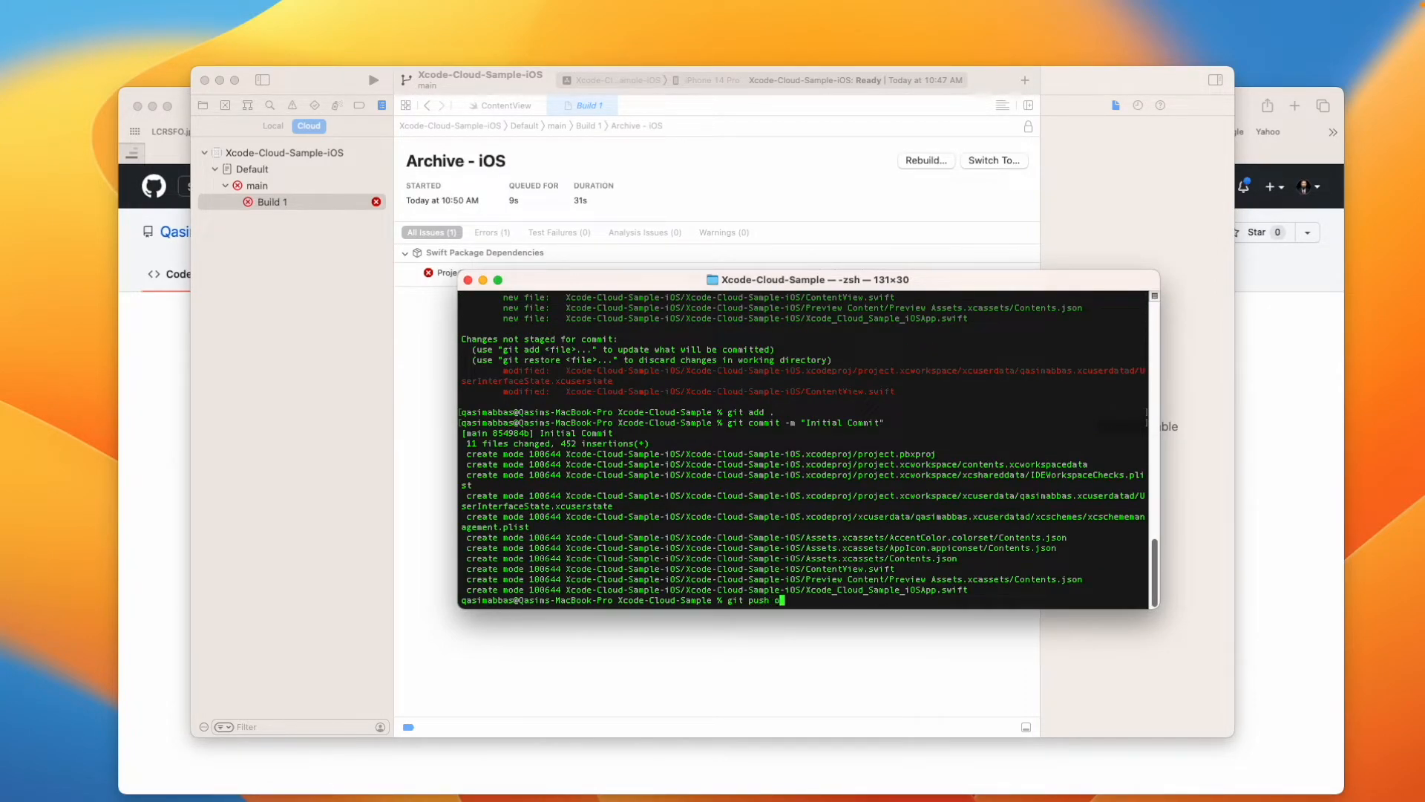
pyautogui.write('rigin HEA')
pyautogui.write('D')
pyautogui.press('Return')
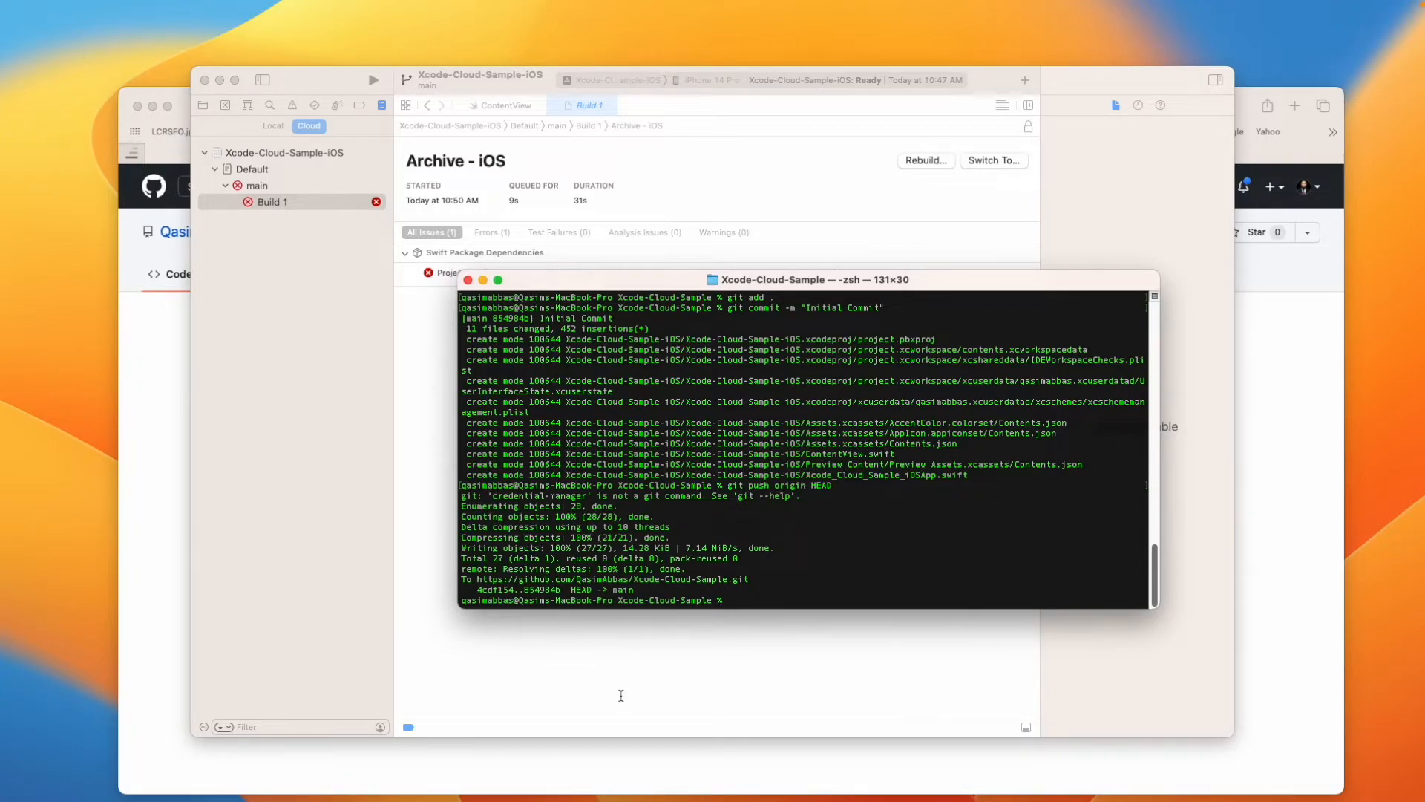
# Return to Xcode, open ContentView from the project files, and change its text string to "Hello, Xcode Cloud Again!"
pyautogui.click(433, 420)
pyautogui.click(207, 108)
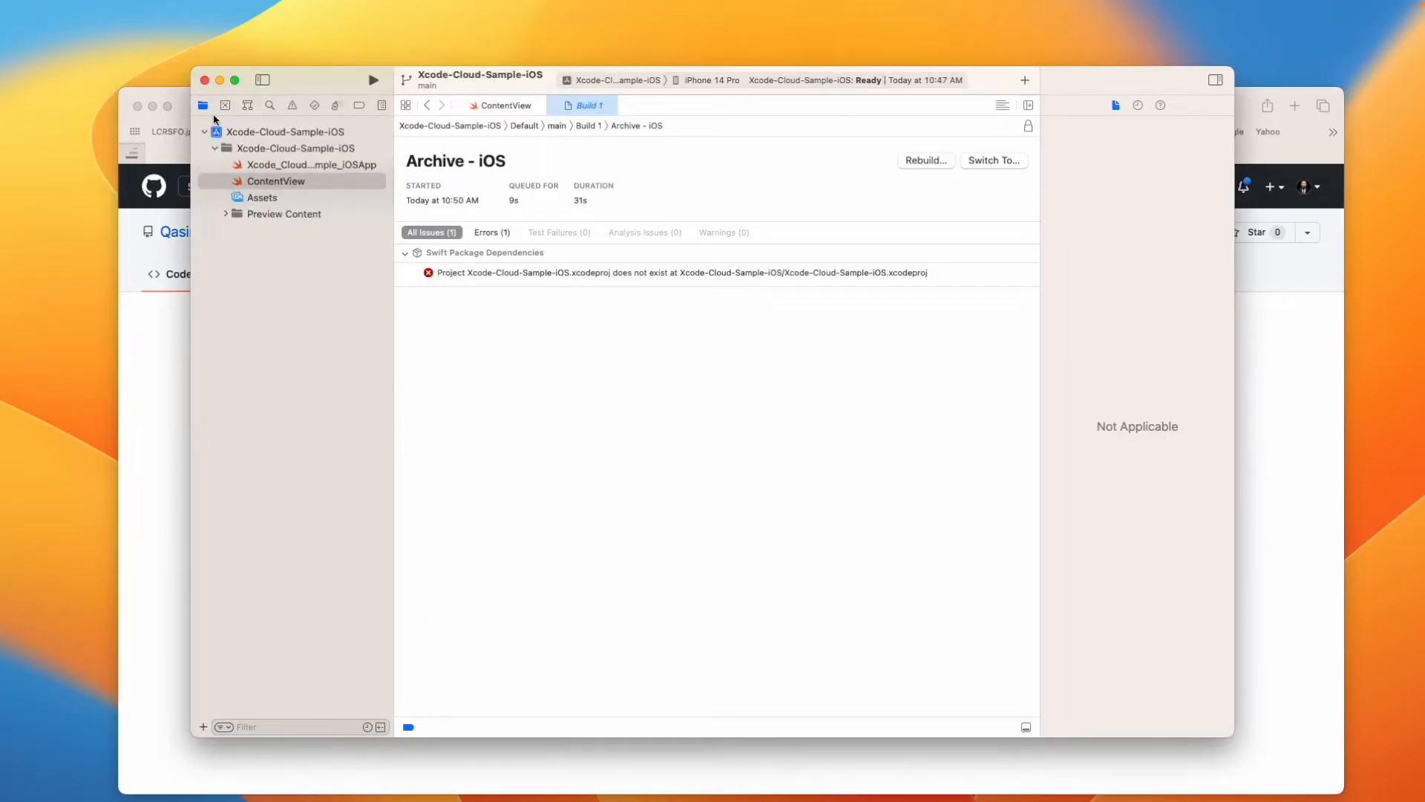
pyautogui.click(294, 183)
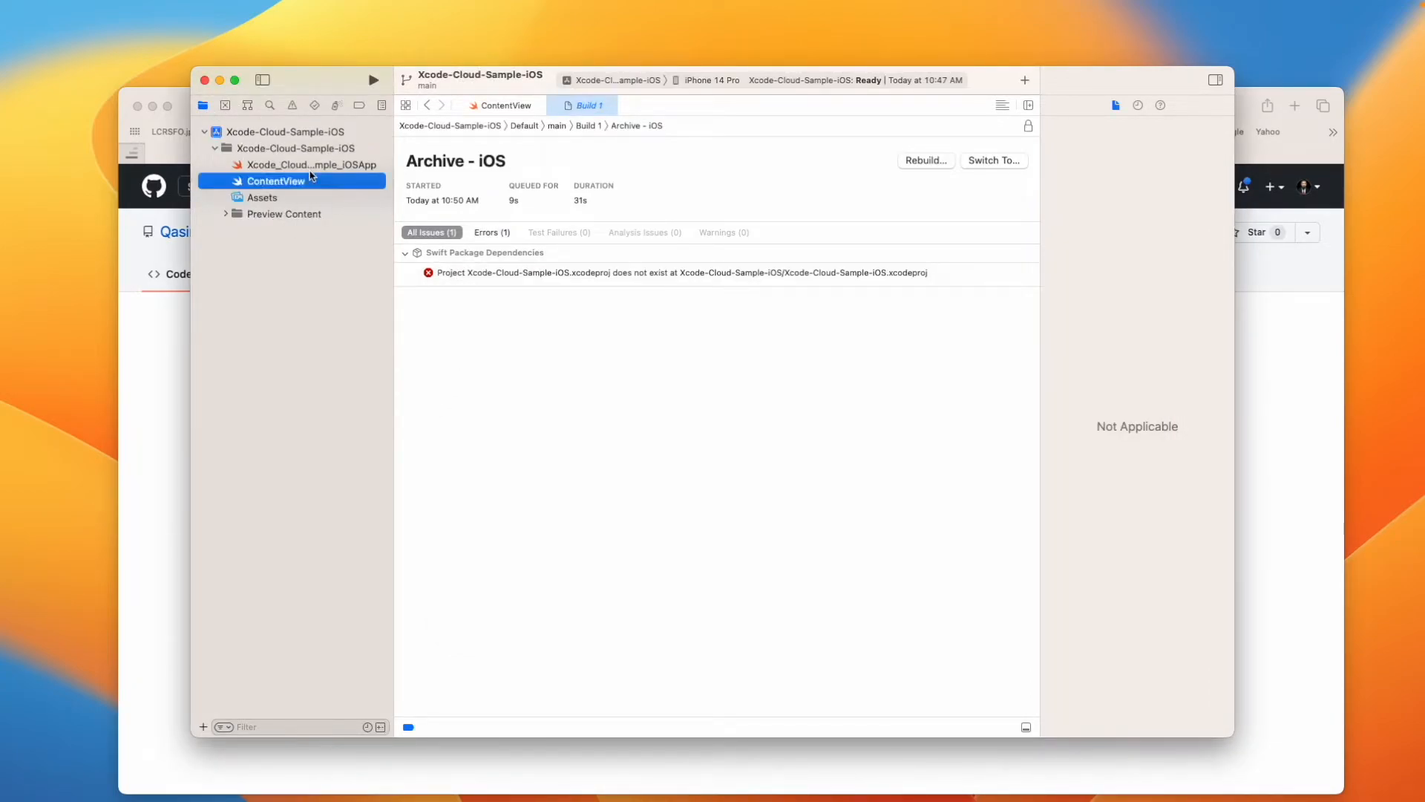
pyautogui.click(607, 383)
pyautogui.click(592, 334)
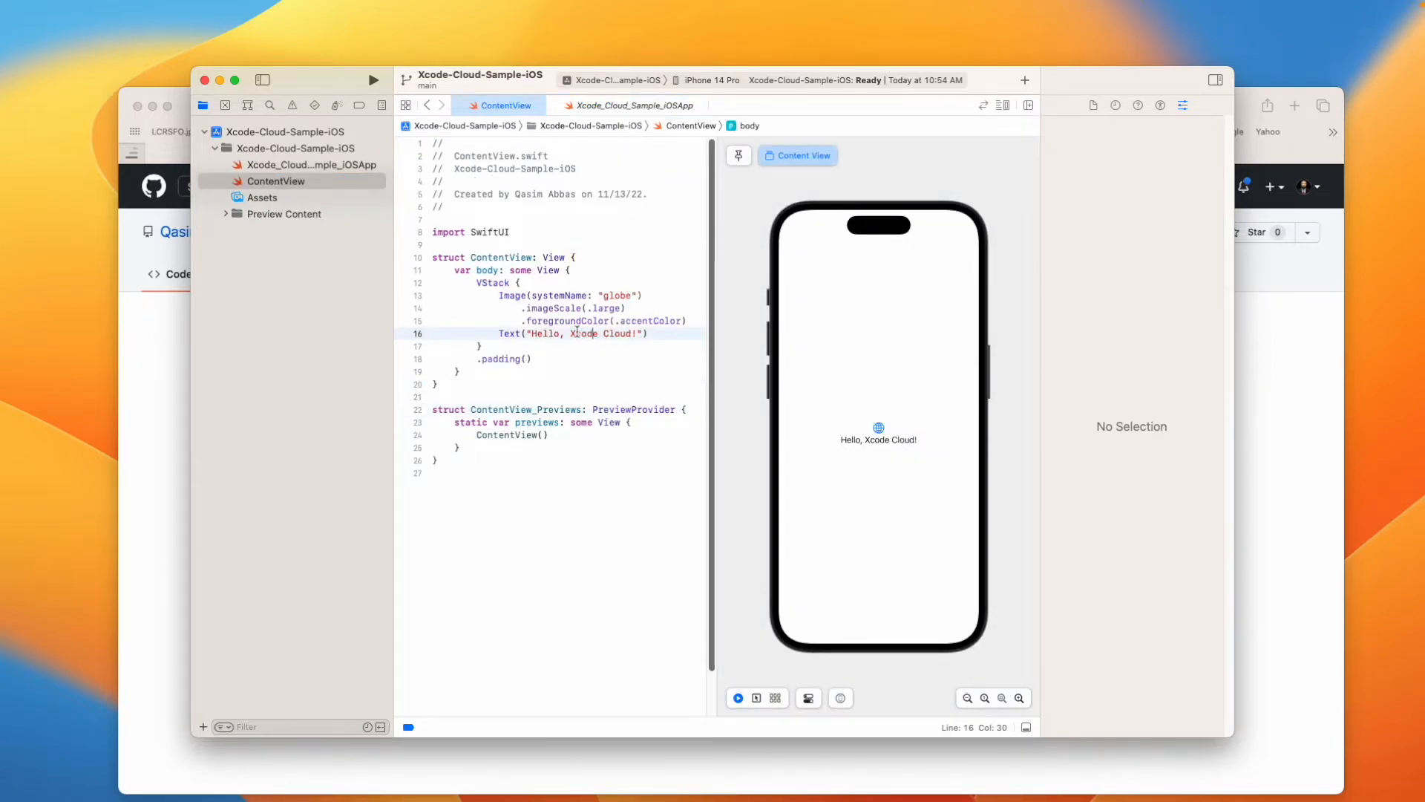
pyautogui.moveTo(571, 333); pyautogui.dragTo(634, 335)
pyautogui.click(634, 336)
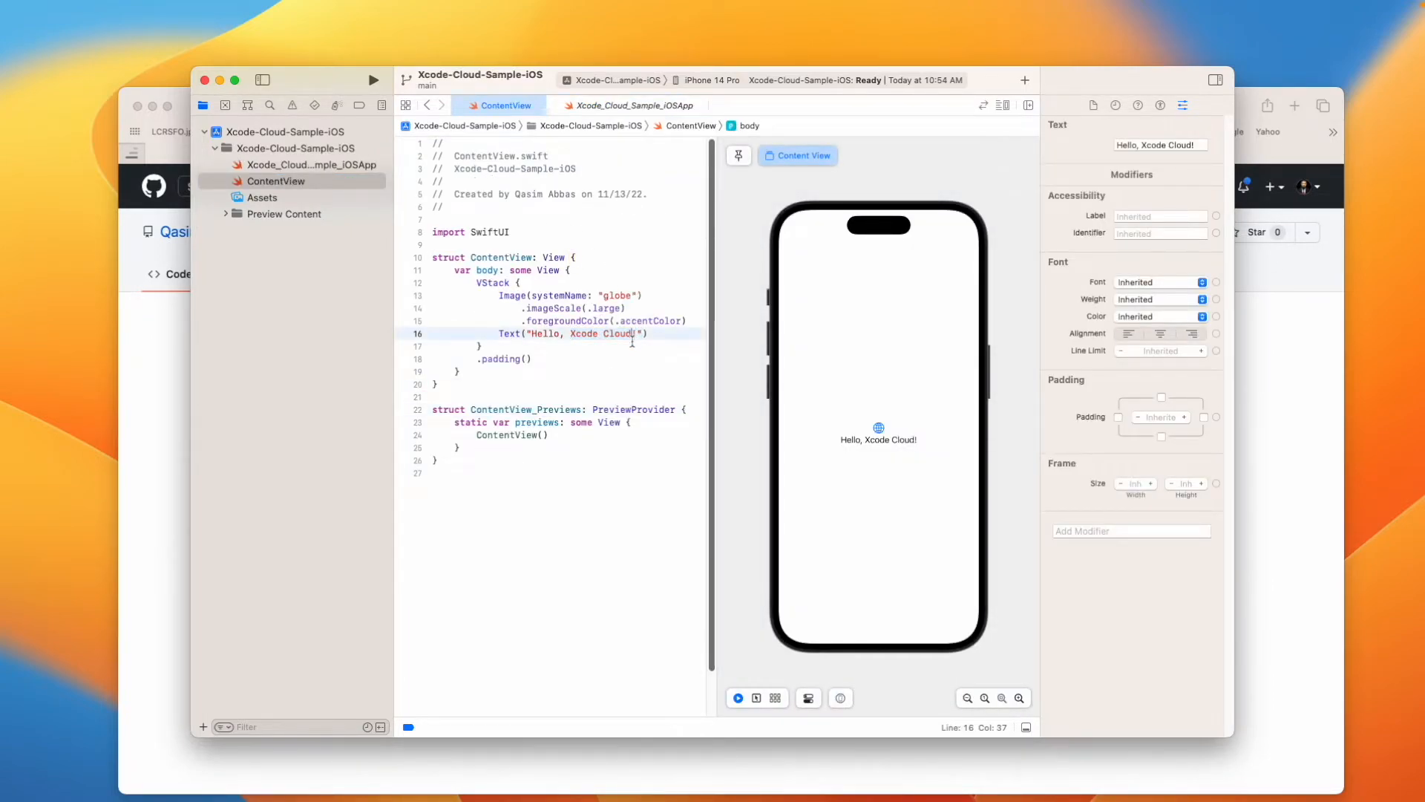
pyautogui.write('A')
pyautogui.write('gain')
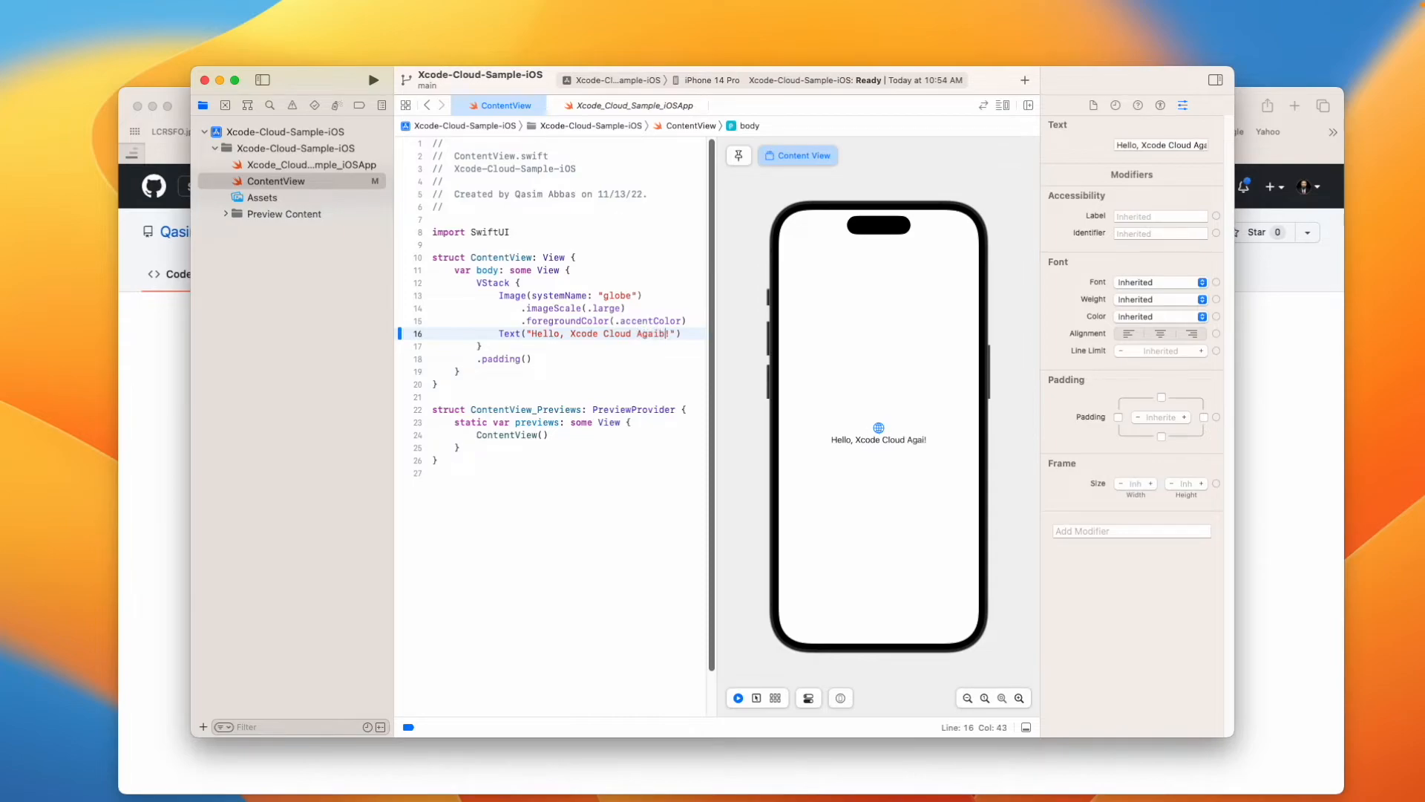
pyautogui.click(628, 409)
pyautogui.click(466, 333)
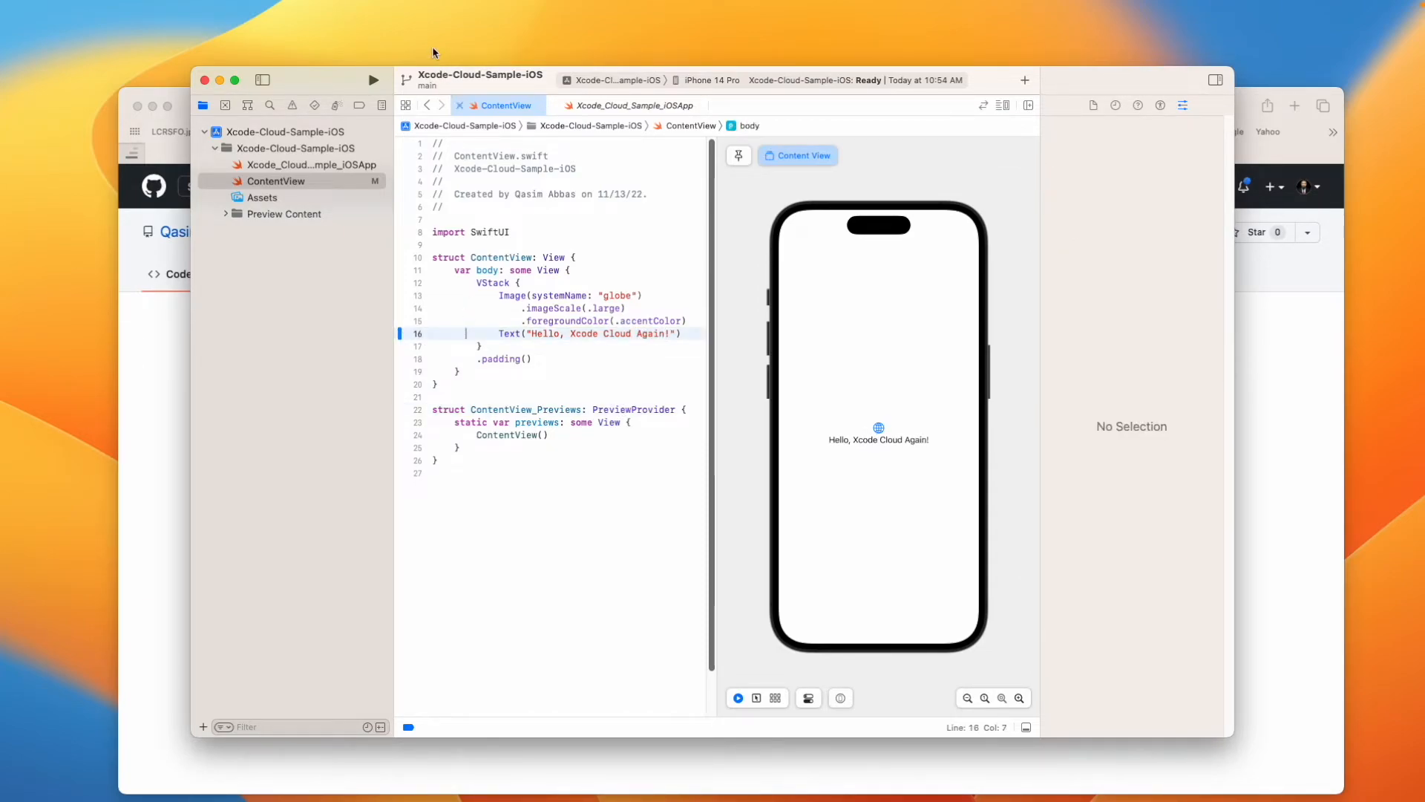
# Start a source control commit, compare the ContentView.swift changes, and include only that file
pyautogui.click(502, 7)
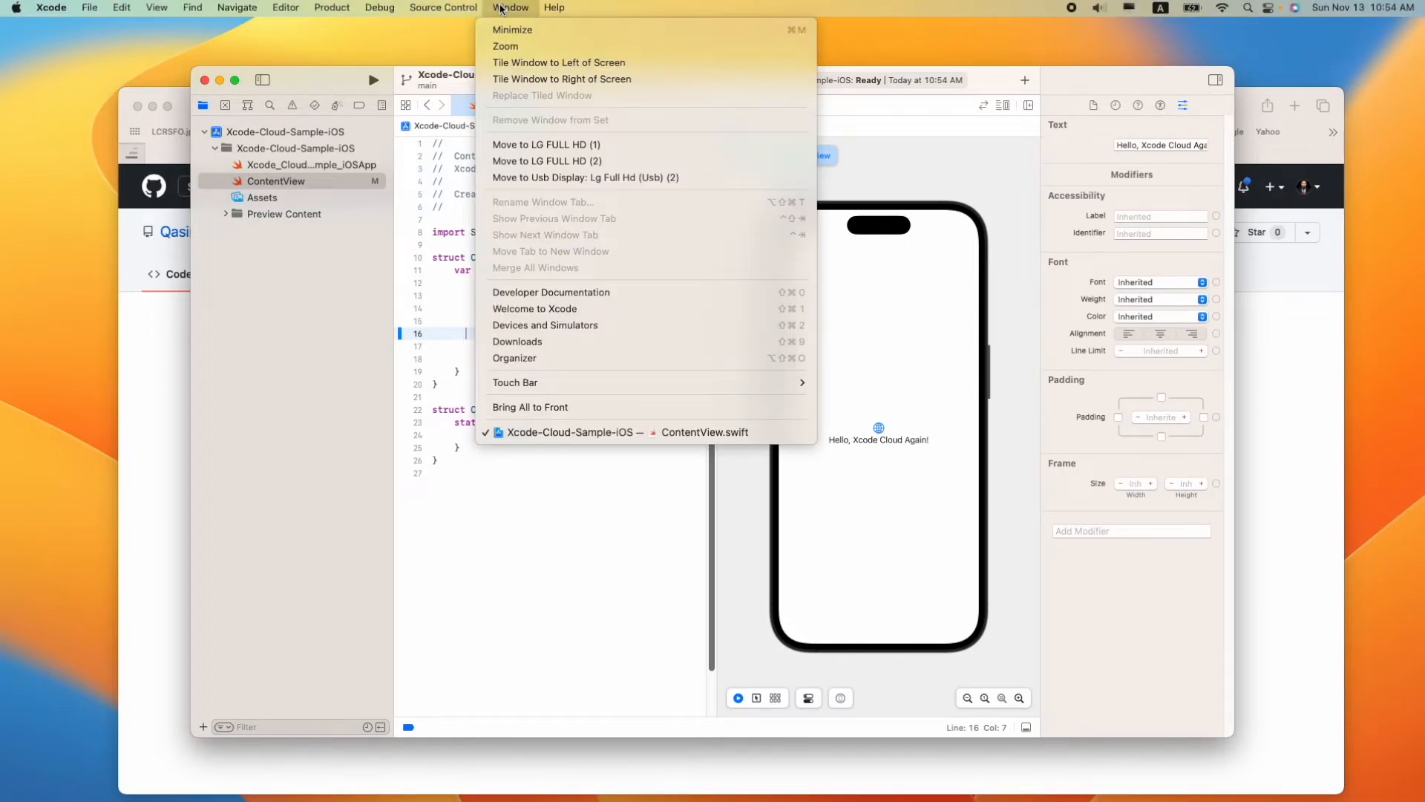
pyautogui.moveTo(454, 8)
pyautogui.click(451, 30)
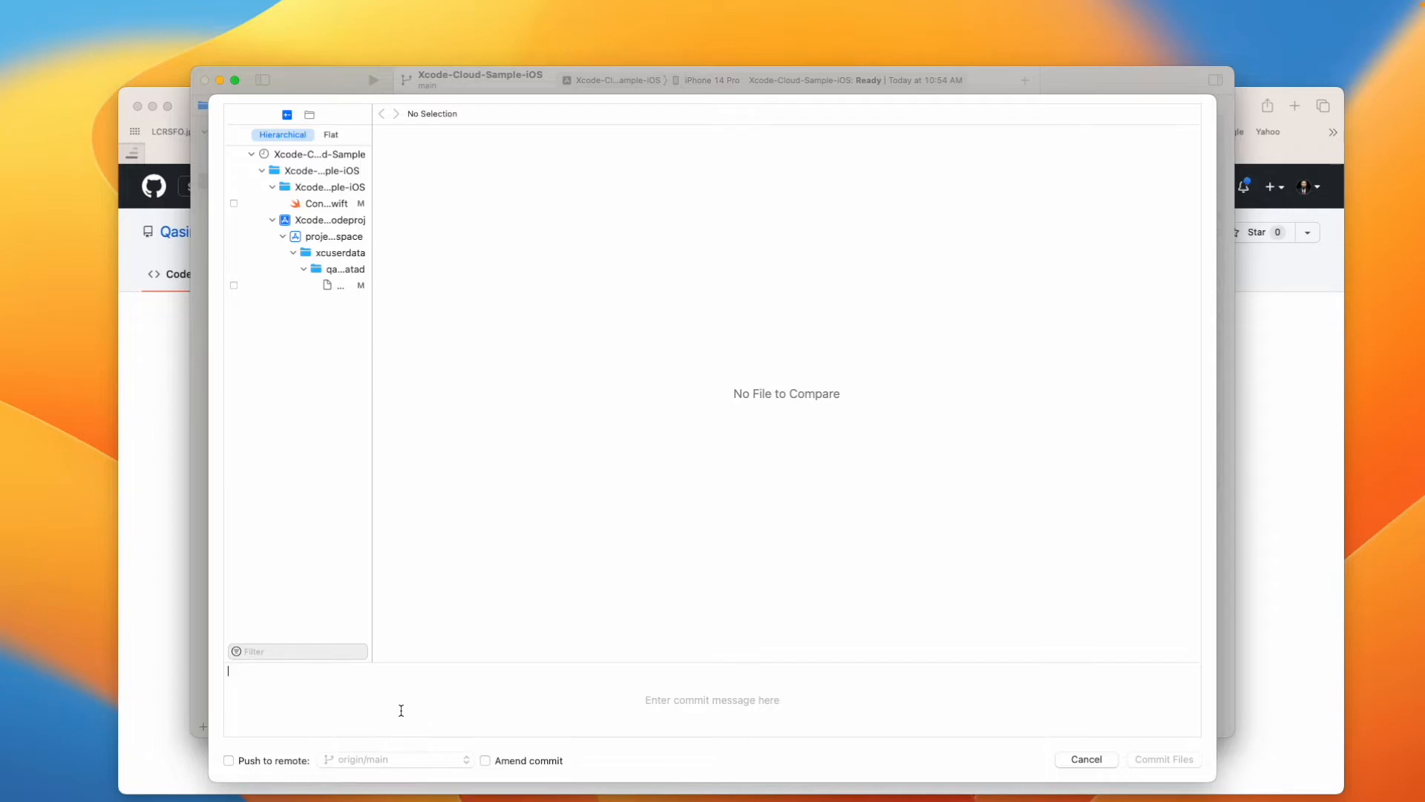
pyautogui.click(308, 202)
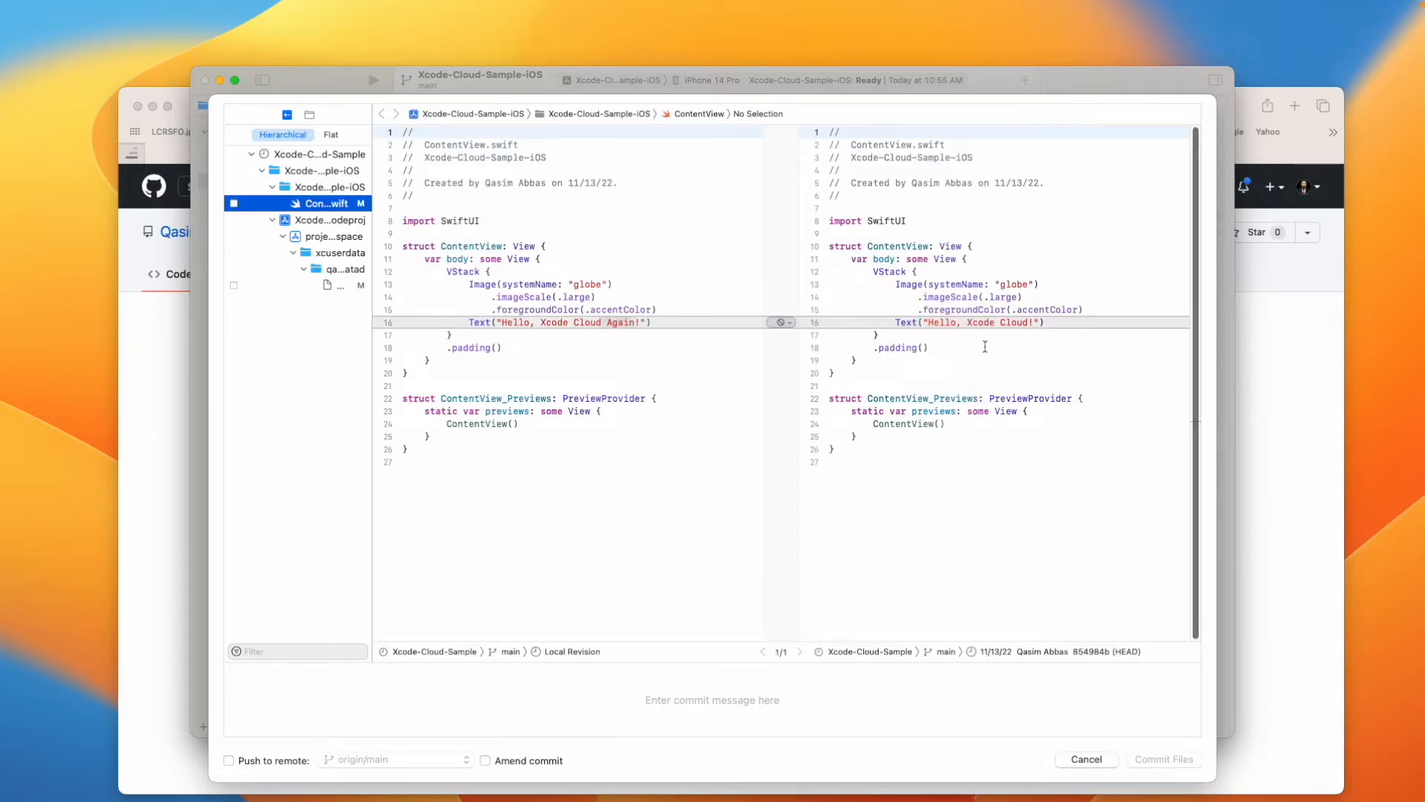
pyautogui.click(234, 202)
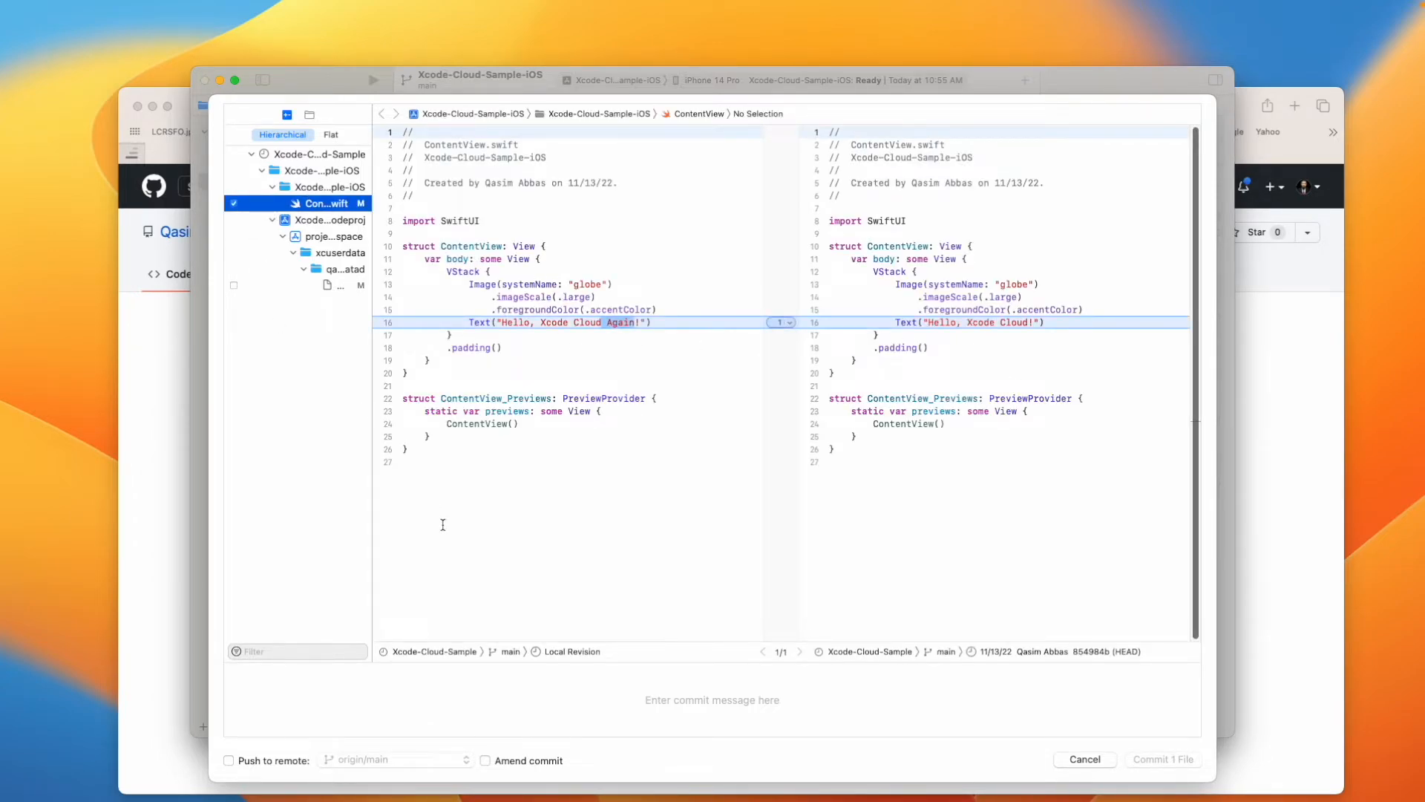
# Enter the commit message "Changing hello text" and commit the file with a push to origin/main
pyautogui.click(424, 696)
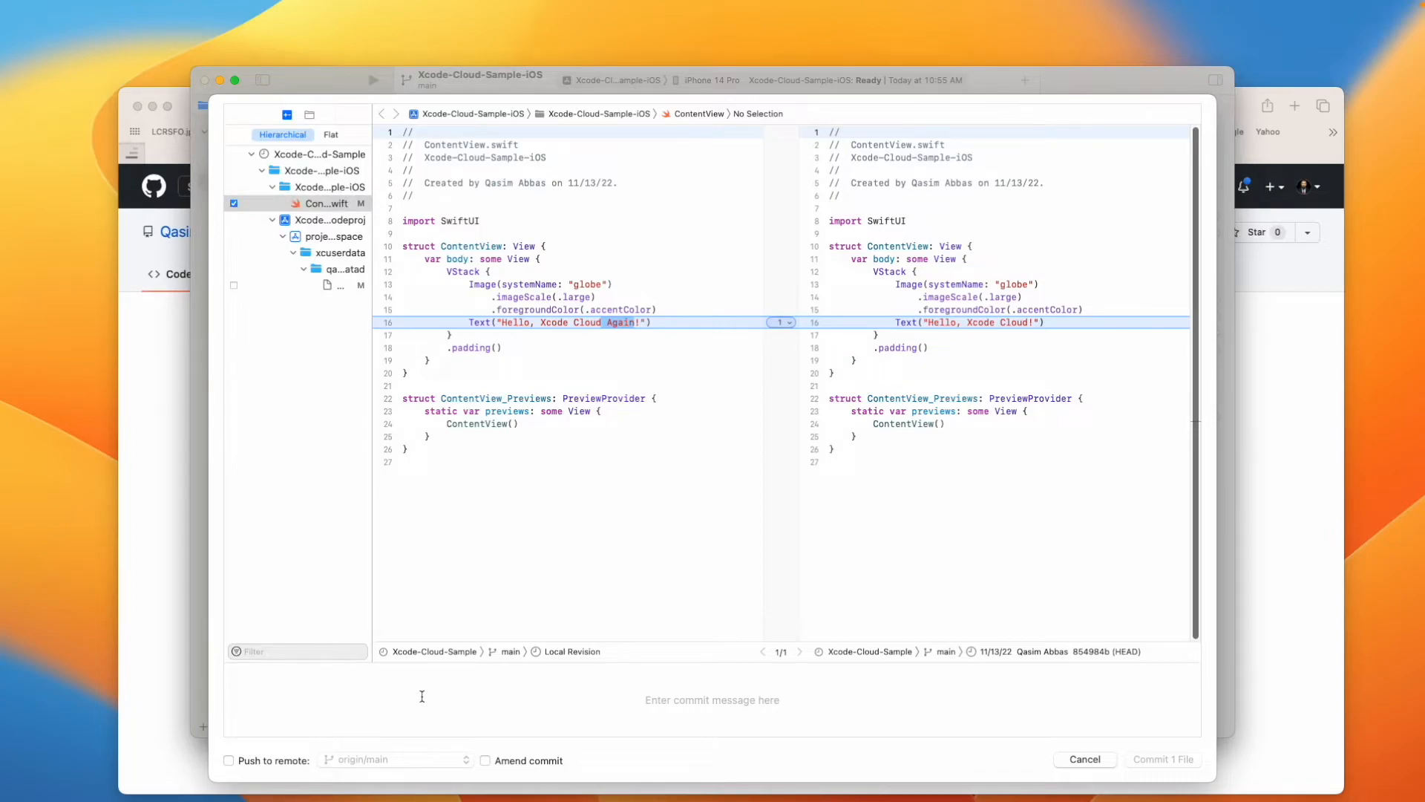
pyautogui.write('Cga')
pyautogui.write('a')
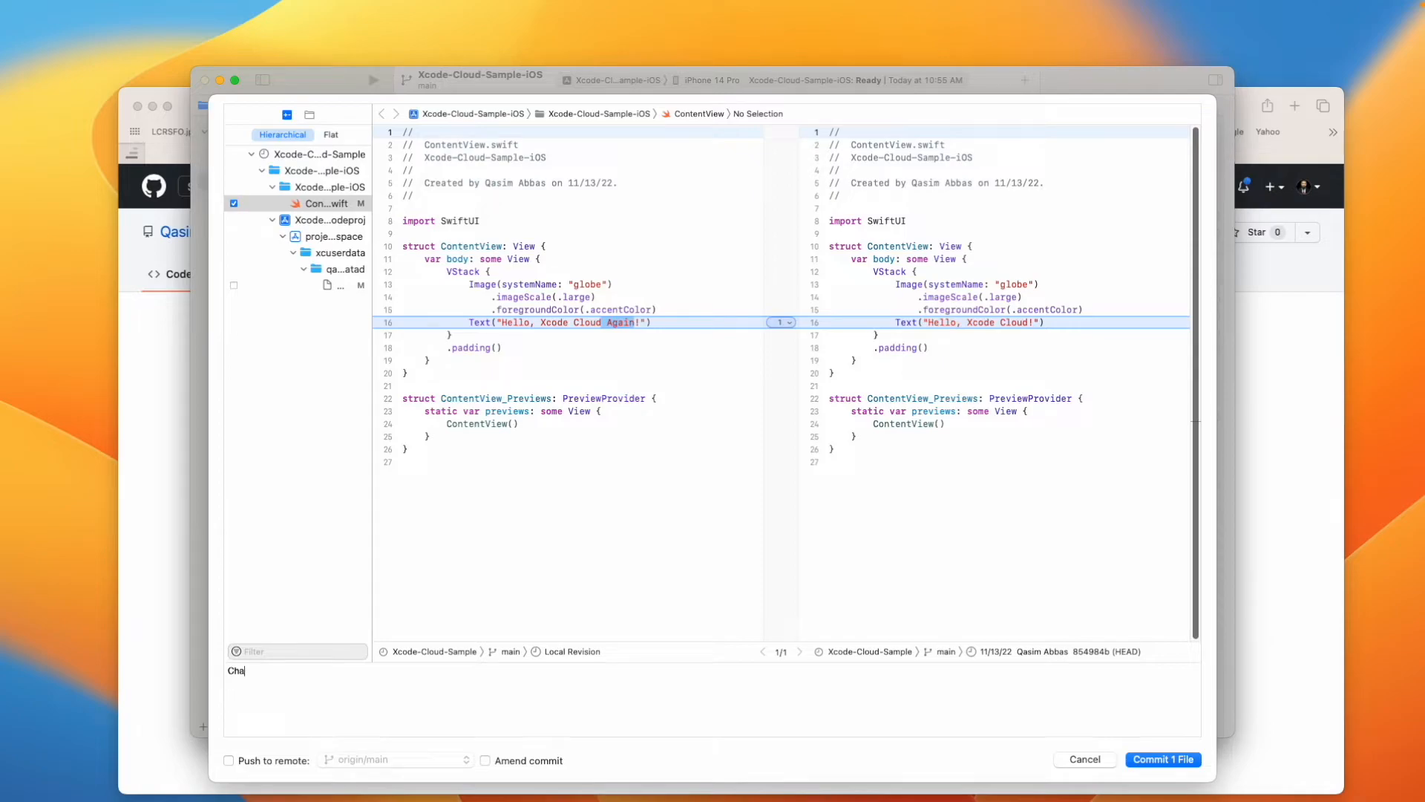
pyautogui.write('ging hello text')
pyautogui.click(276, 760)
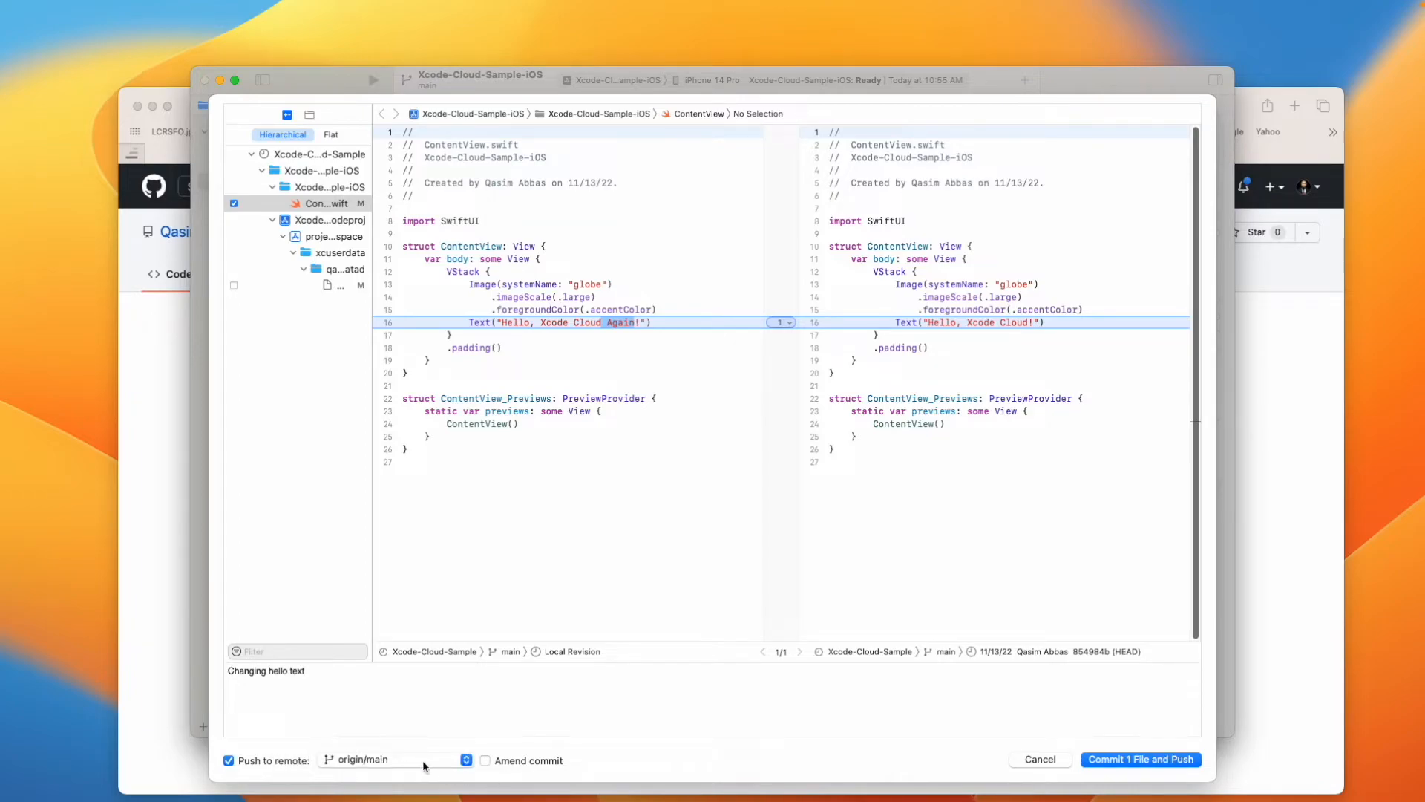
pyautogui.click(1162, 764)
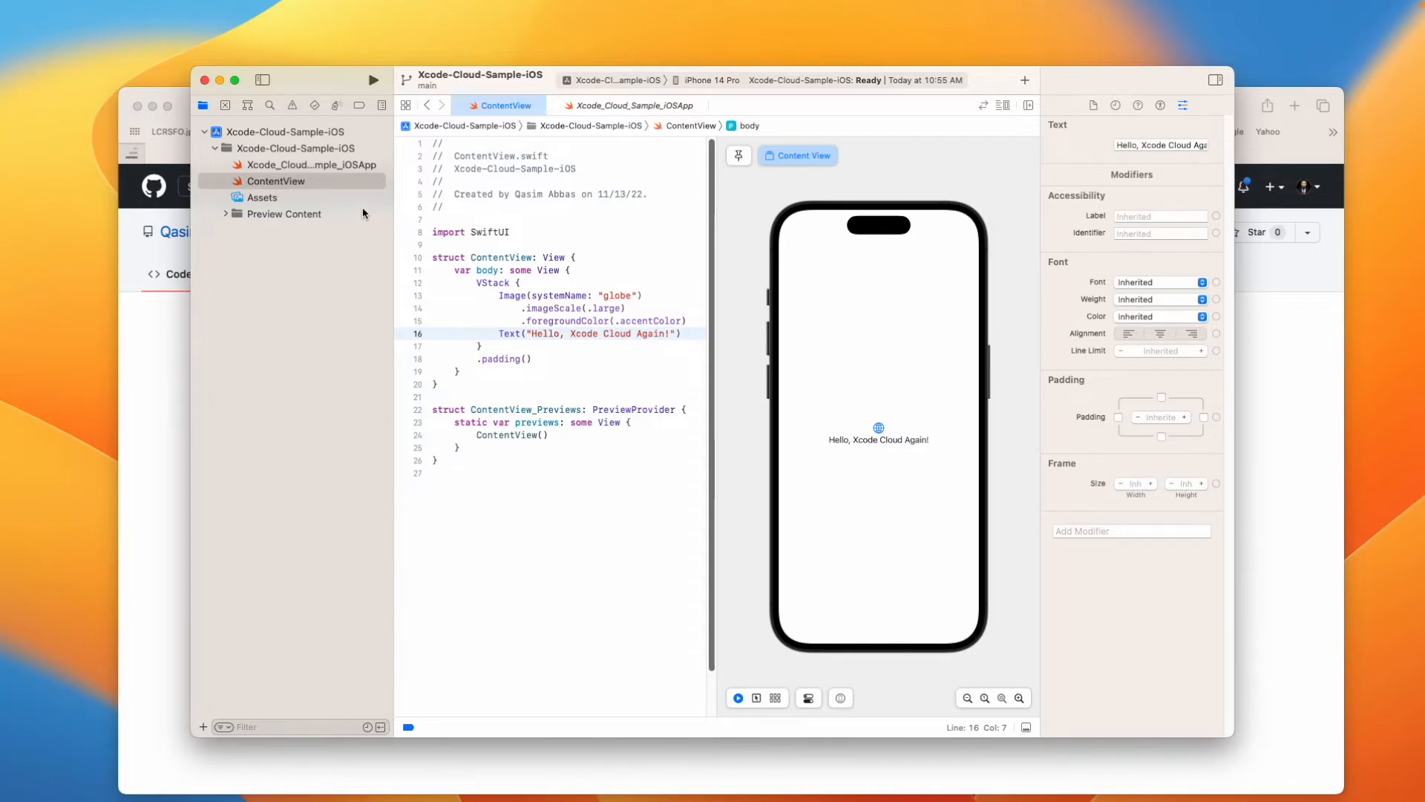
# Examine the Xcode Cloud reports for the main branch, including the overviews of Build 2 and Build 3
pyautogui.click(381, 106)
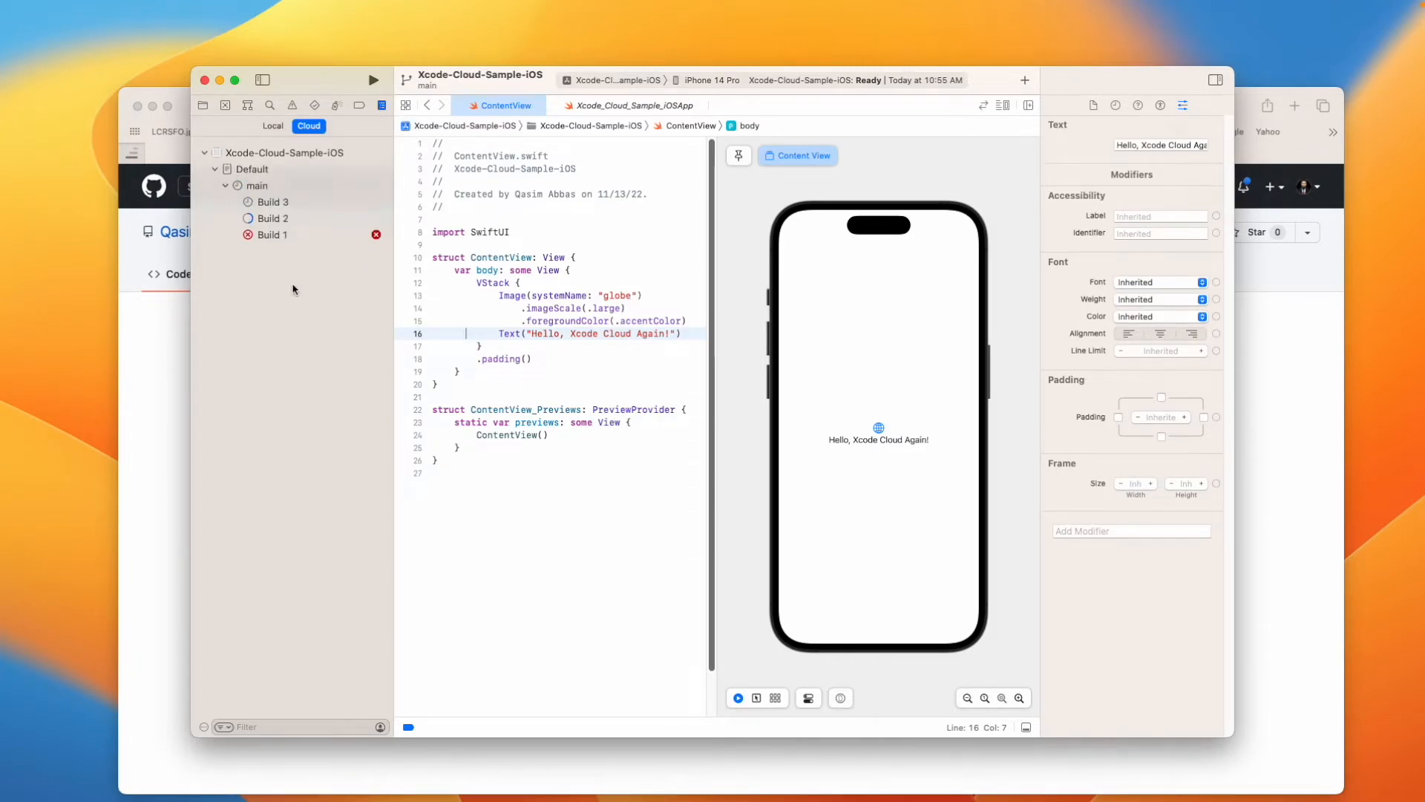
pyautogui.click(296, 220)
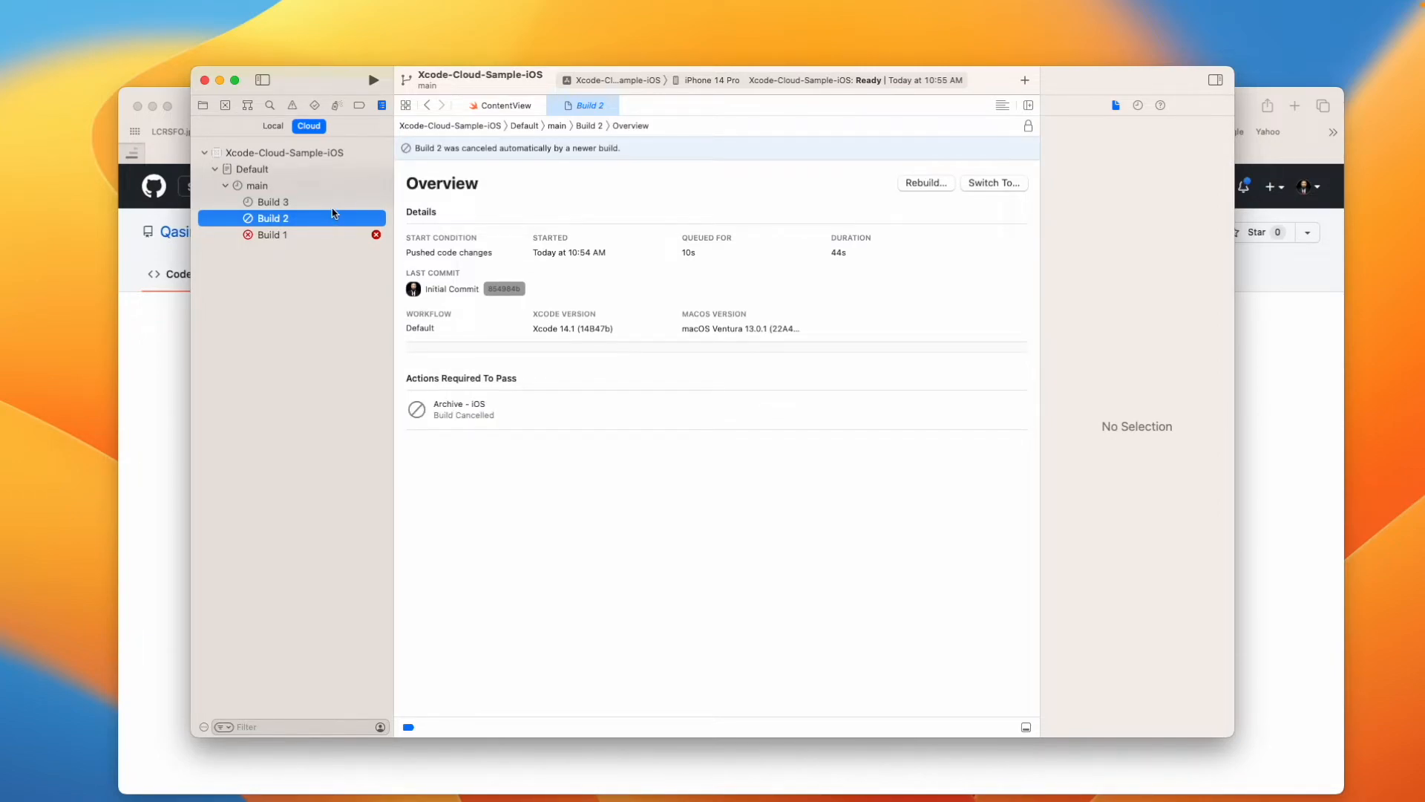
pyautogui.click(279, 187)
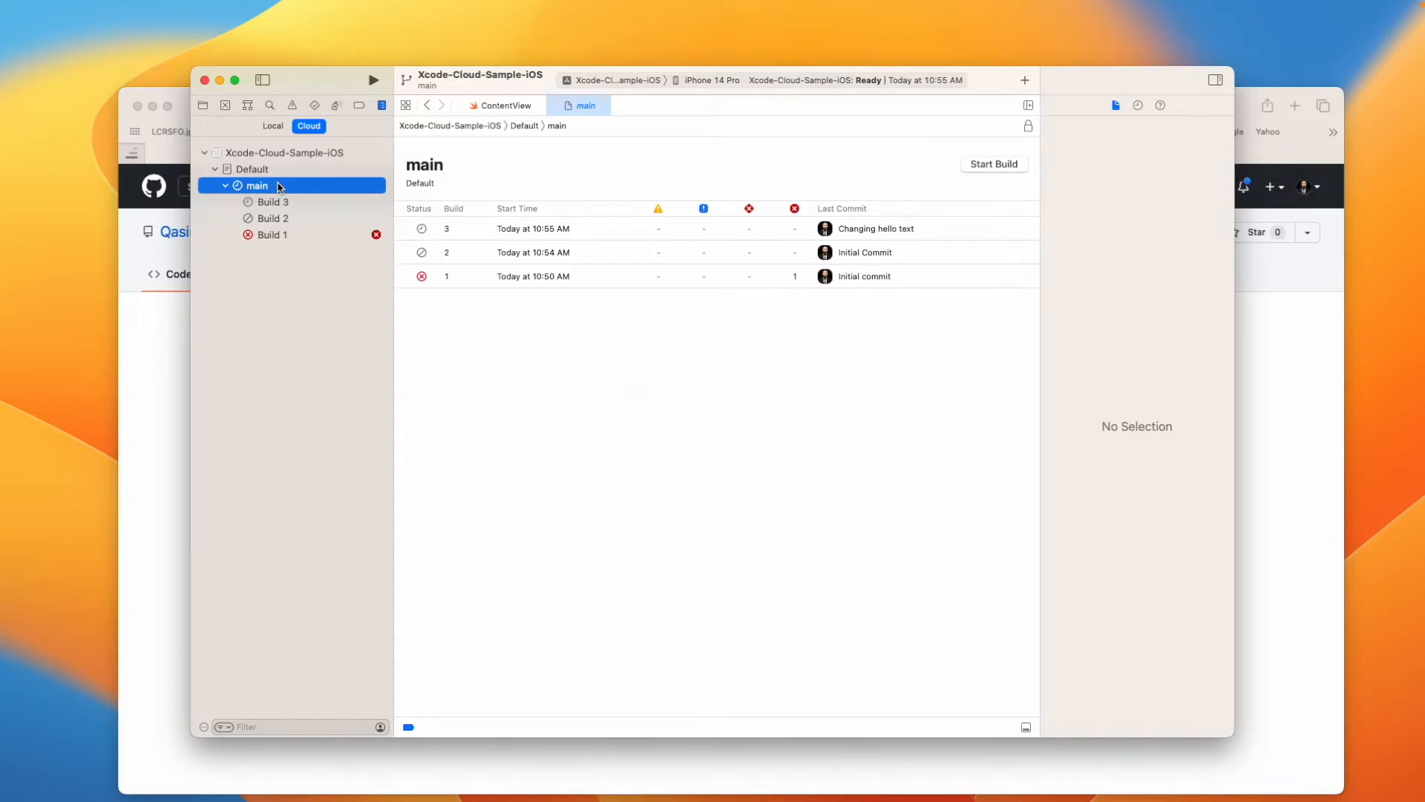
pyautogui.click(303, 220)
pyautogui.click(297, 203)
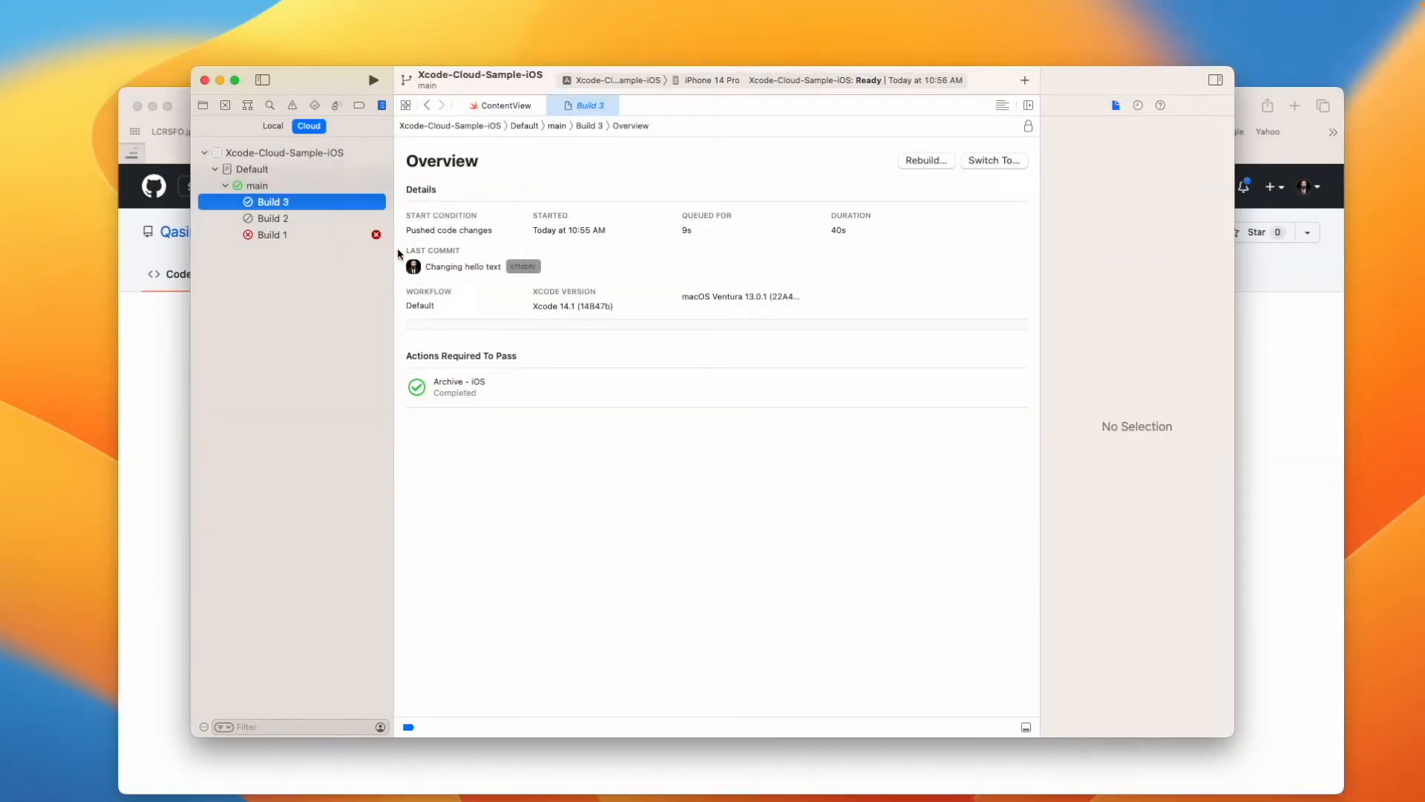
pyautogui.click(478, 391)
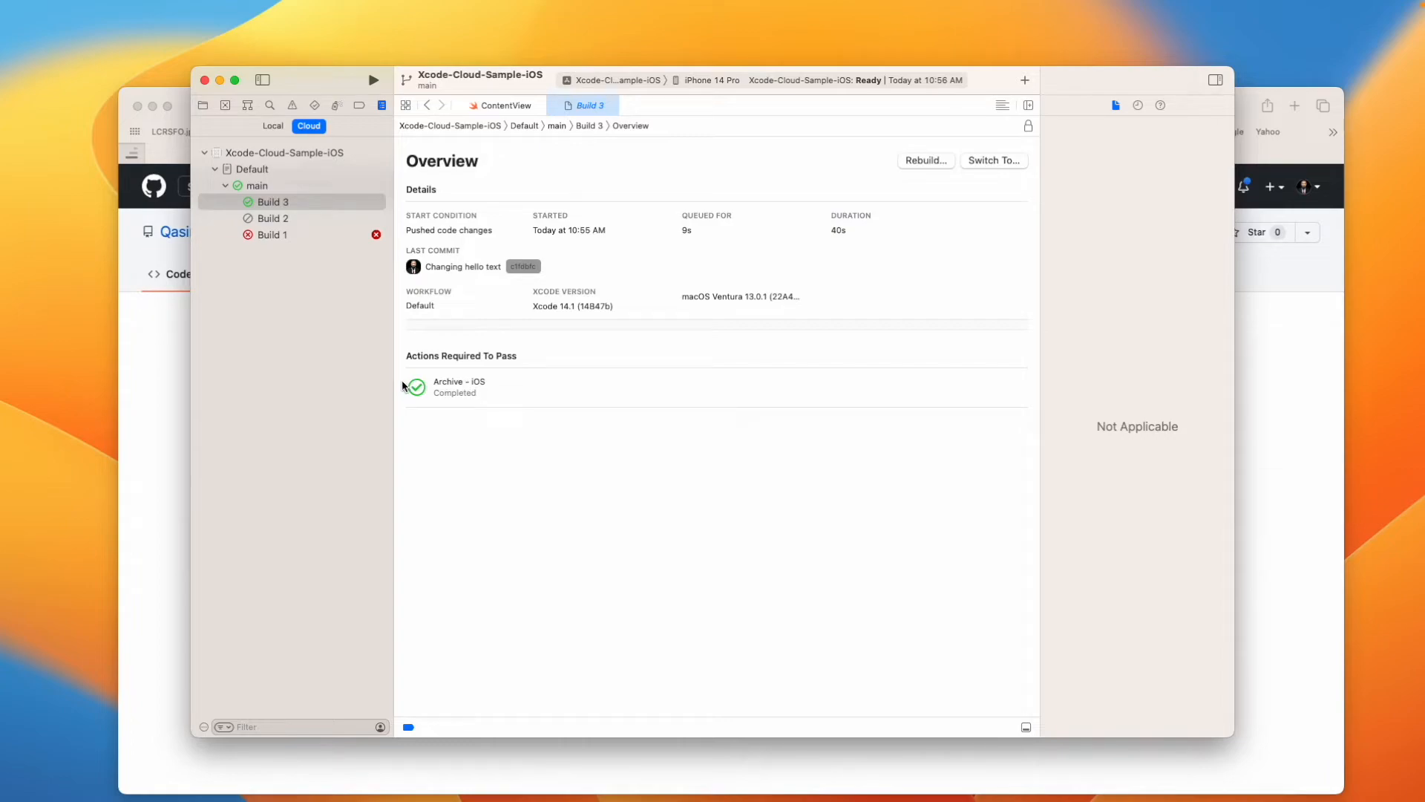
pyautogui.click(248, 185)
pyautogui.click(252, 199)
pyautogui.click(253, 190)
pyautogui.click(253, 201)
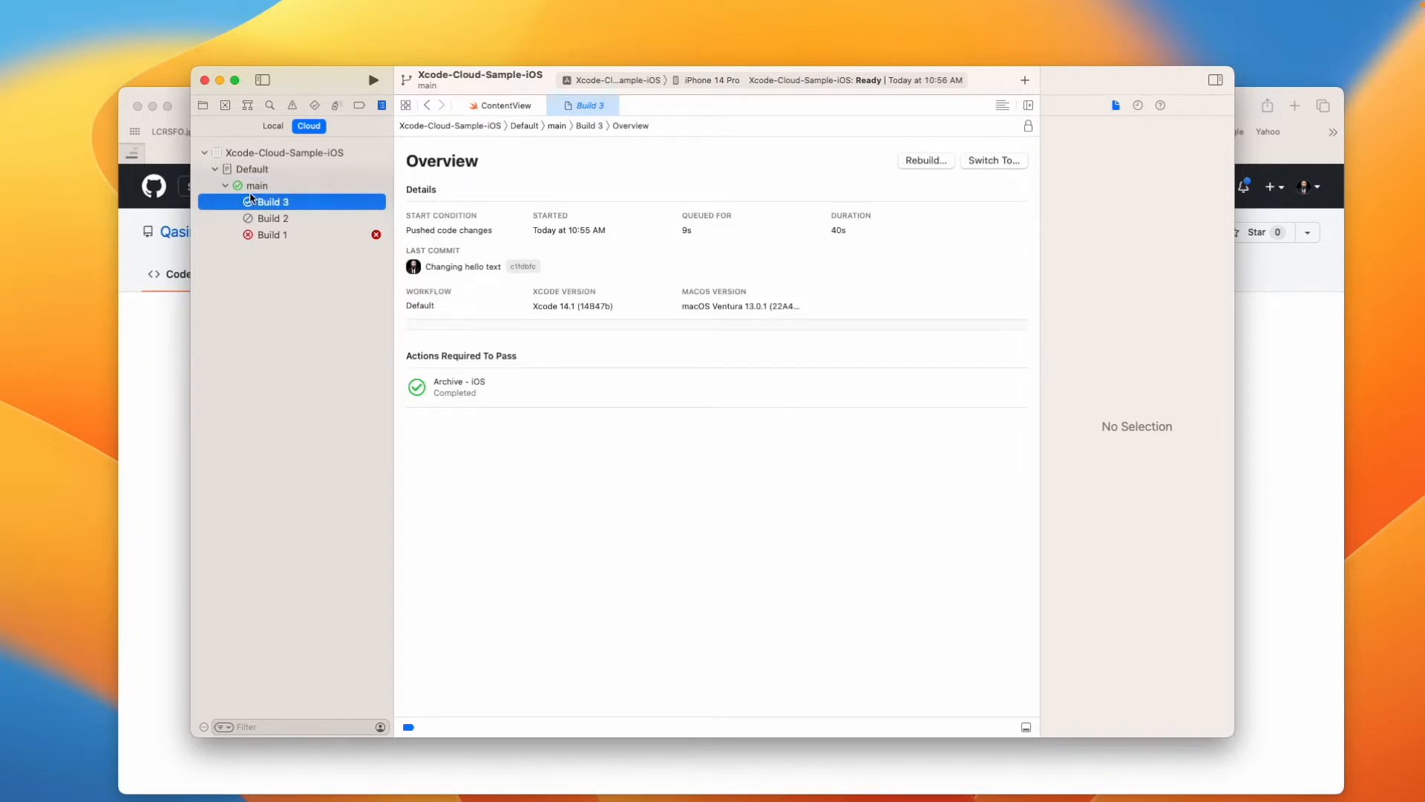
# Edit the Default workflow so Archive - iOS uses TestFlight (Internal Testing Only) as deployment preparation, and save it
pyautogui.rightClick(263, 171)
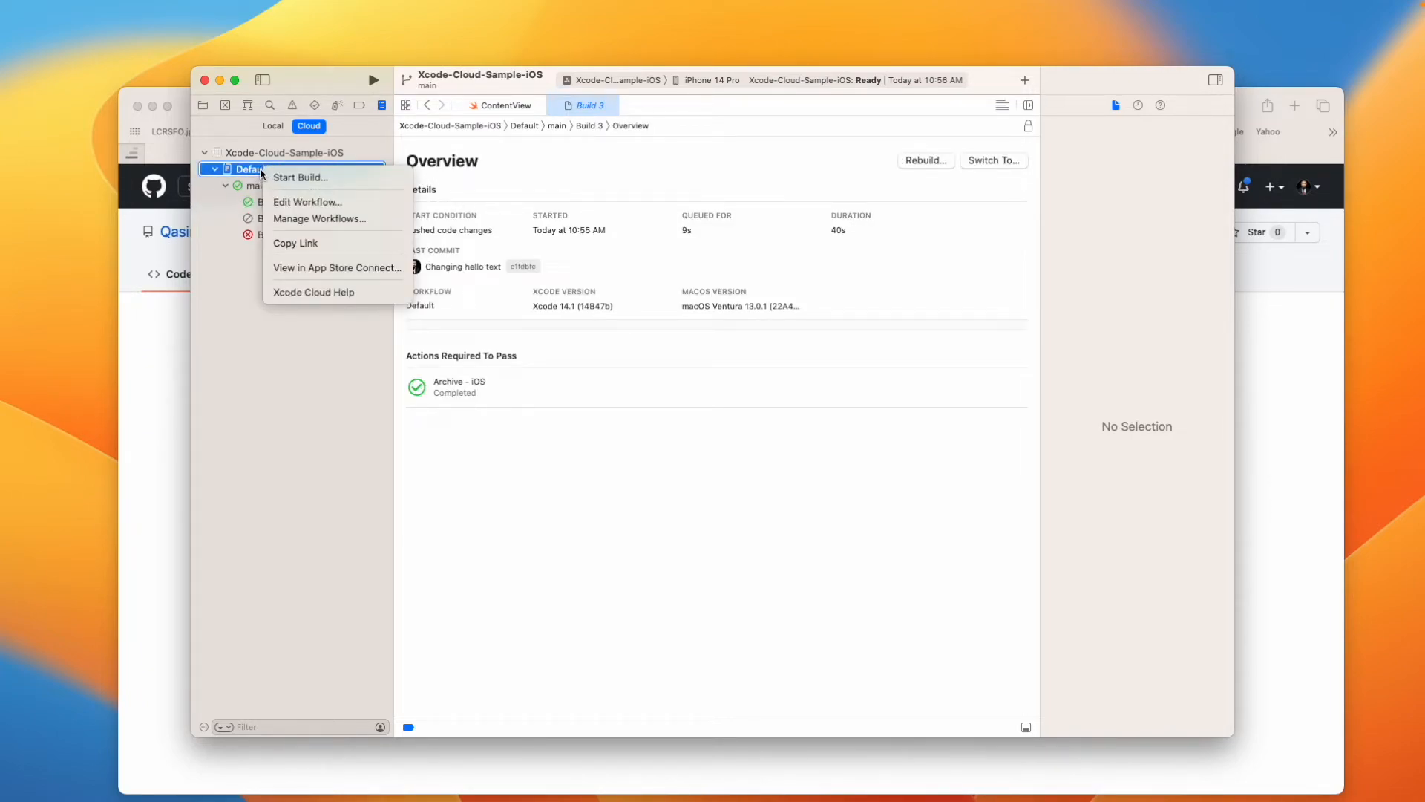
pyautogui.click(297, 202)
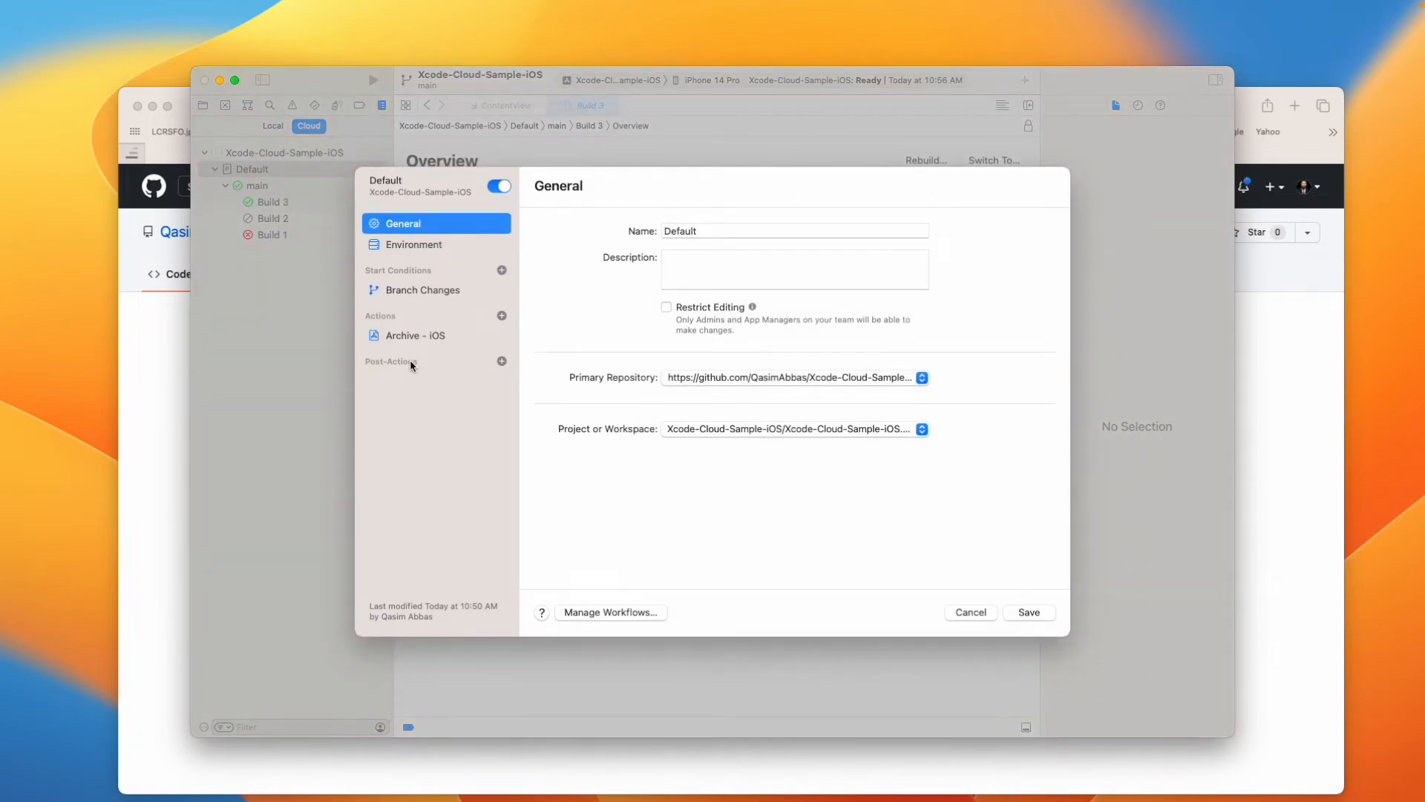
pyautogui.click(413, 336)
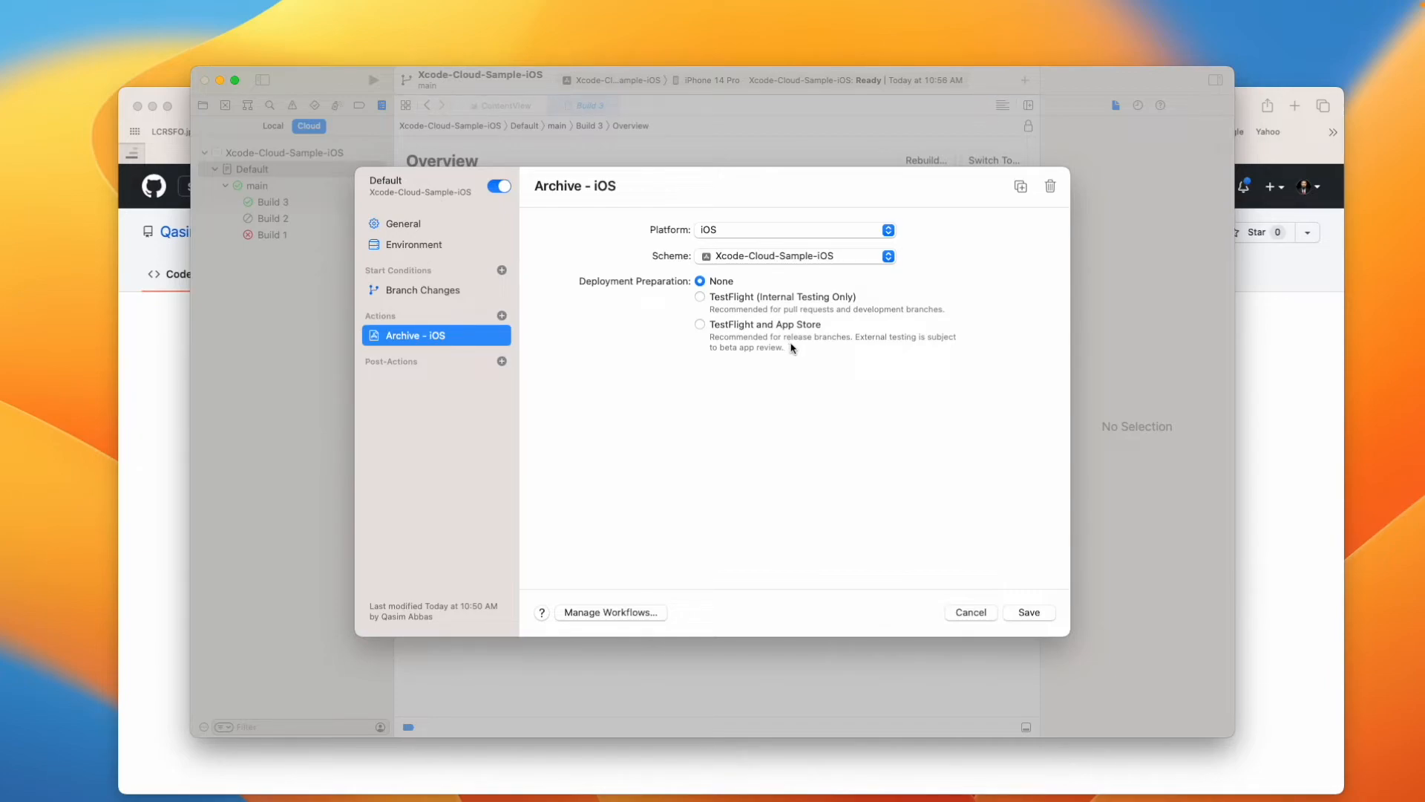
pyautogui.click(752, 300)
pyautogui.click(1027, 610)
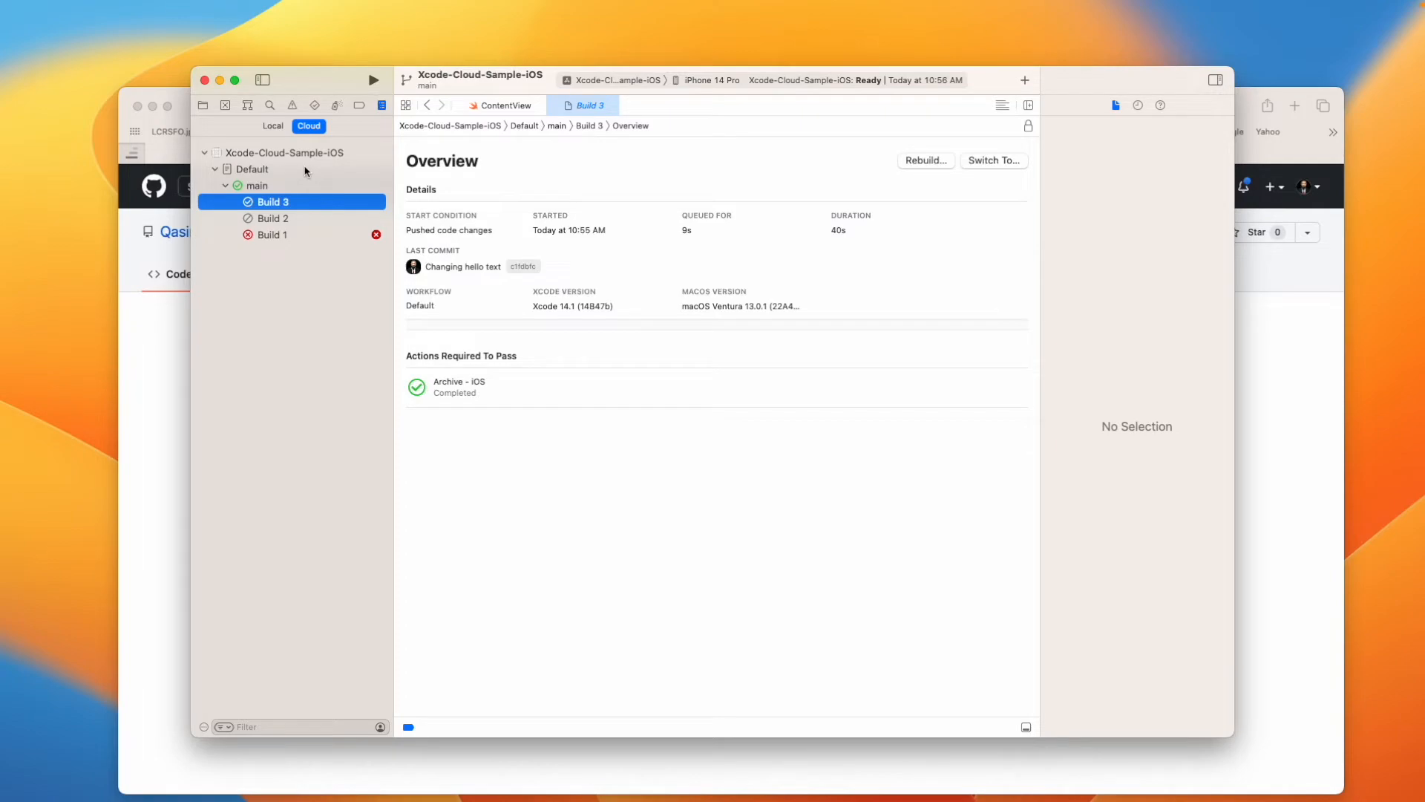
# Clean and rebuild Build 3 with the latest workflow settings
pyautogui.click(914, 164)
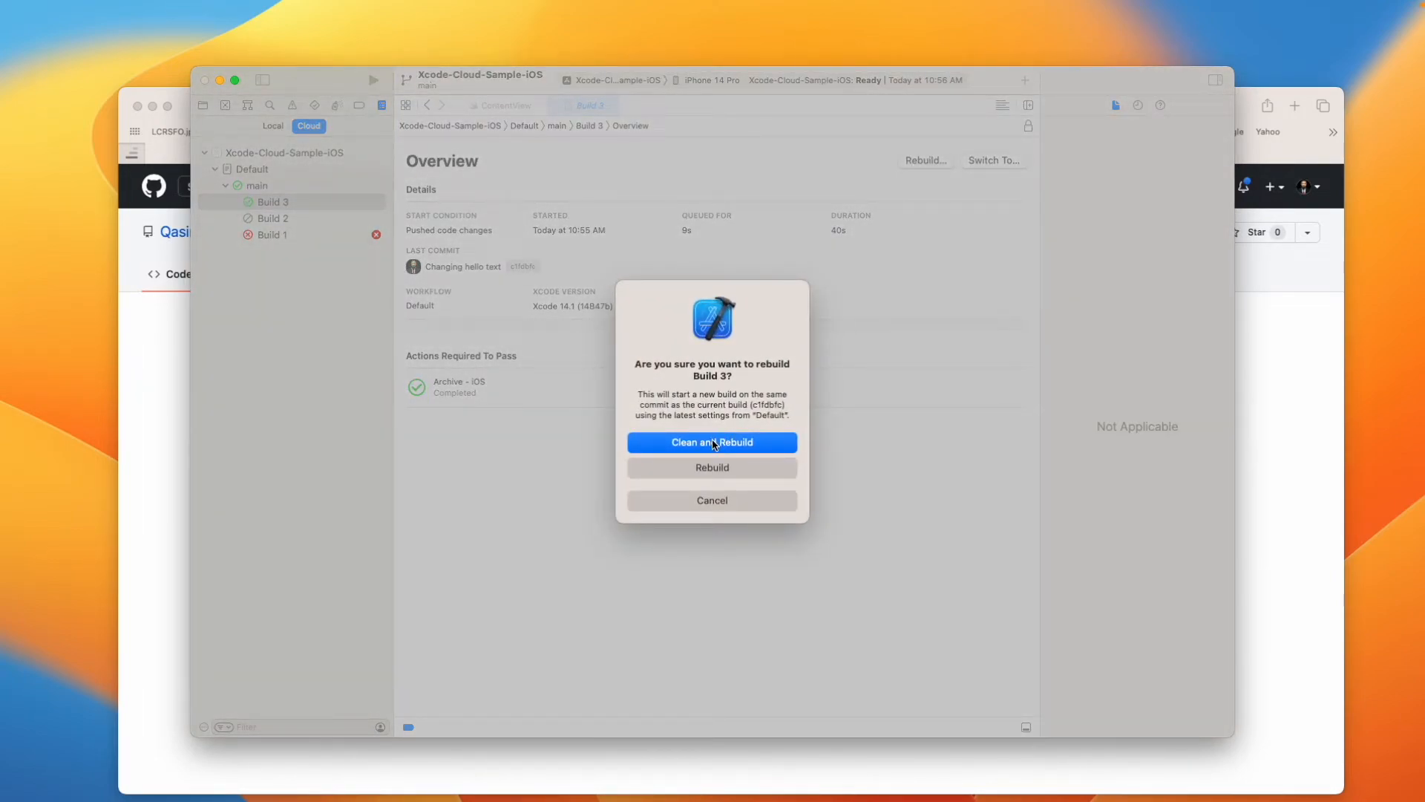
pyautogui.click(714, 444)
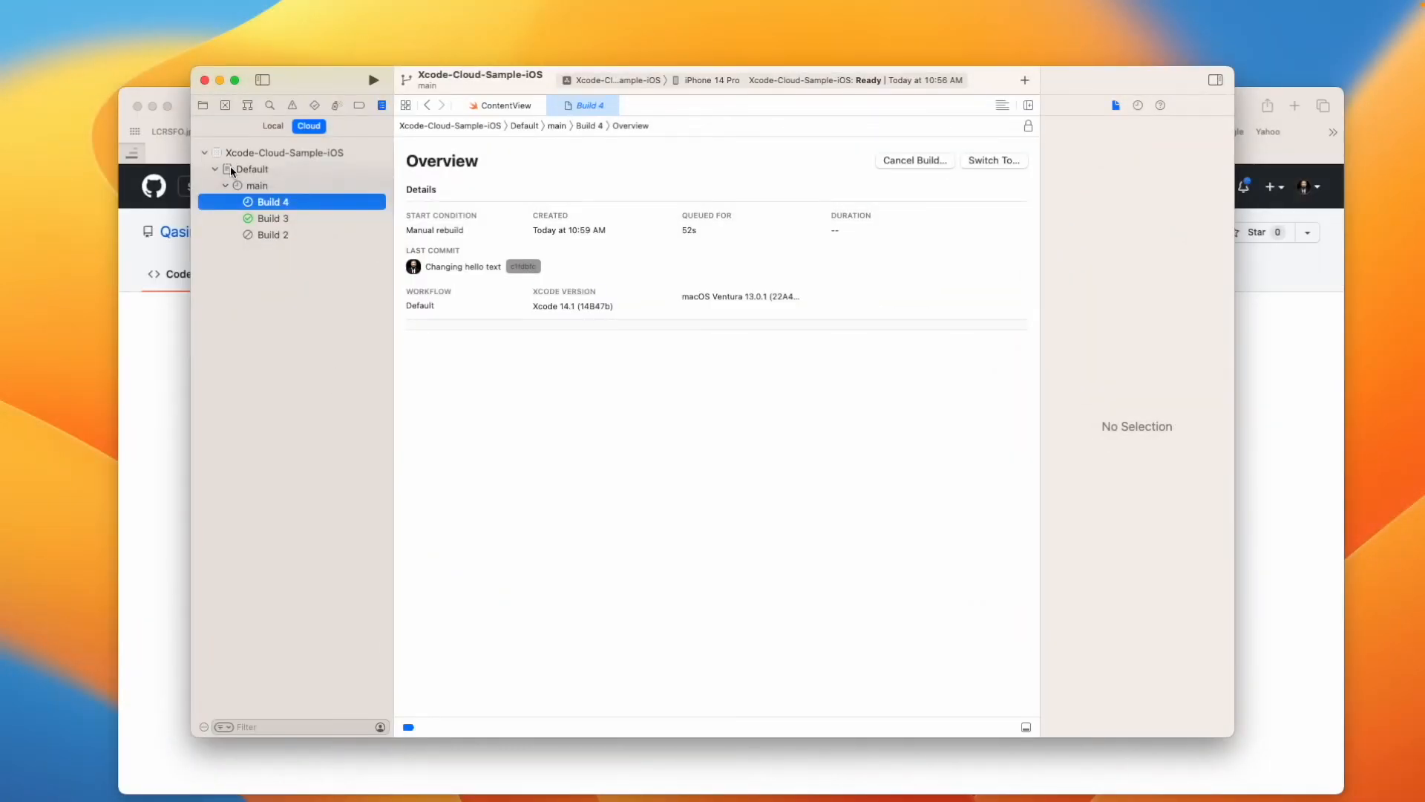
# Switch to Safari and open App Store Connect at appstoreconnect.apple.com in a new tab
pyautogui.click(176, 94)
pyautogui.click(1295, 105)
pyautogui.write('appsog')
pyautogui.press('Return')
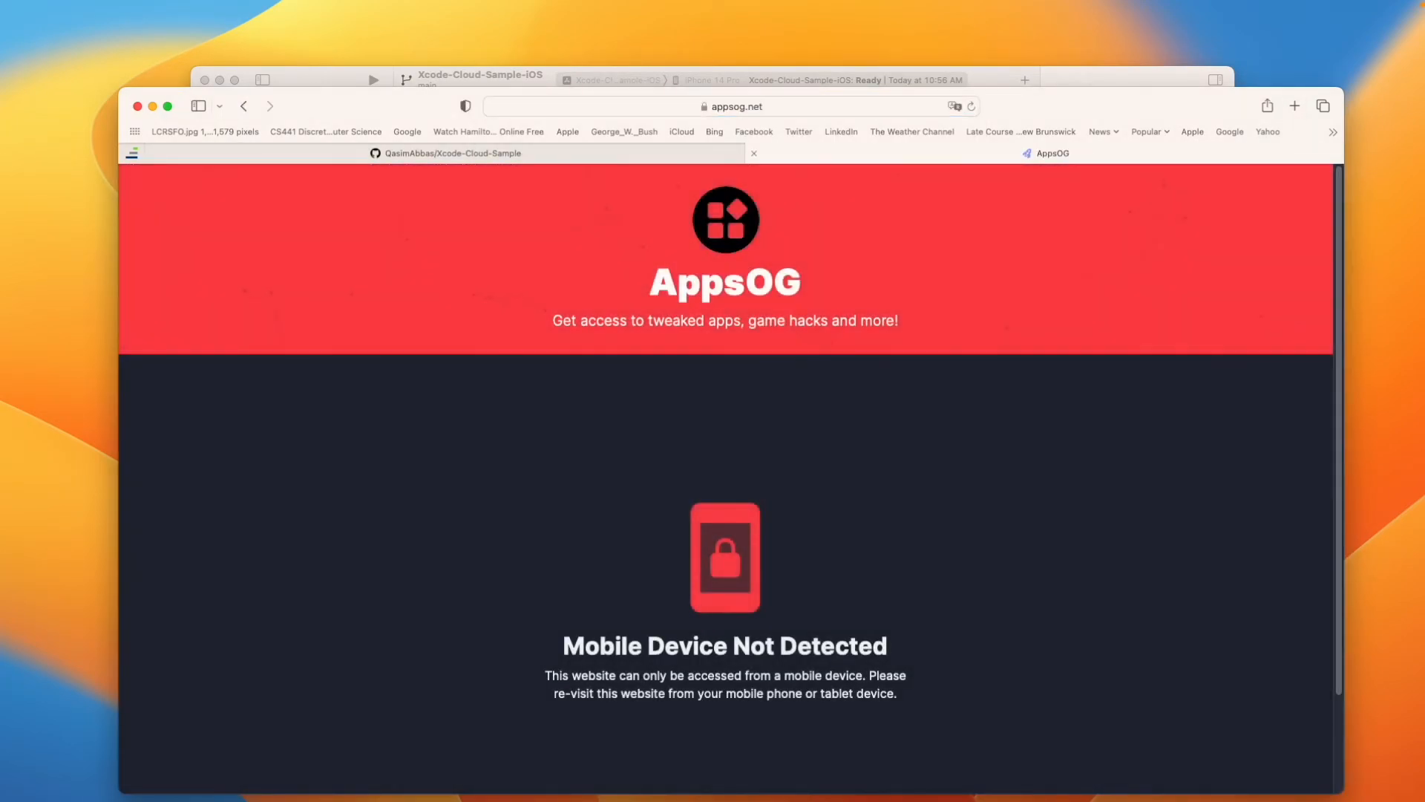
pyautogui.click(933, 116)
pyautogui.write('appsto')
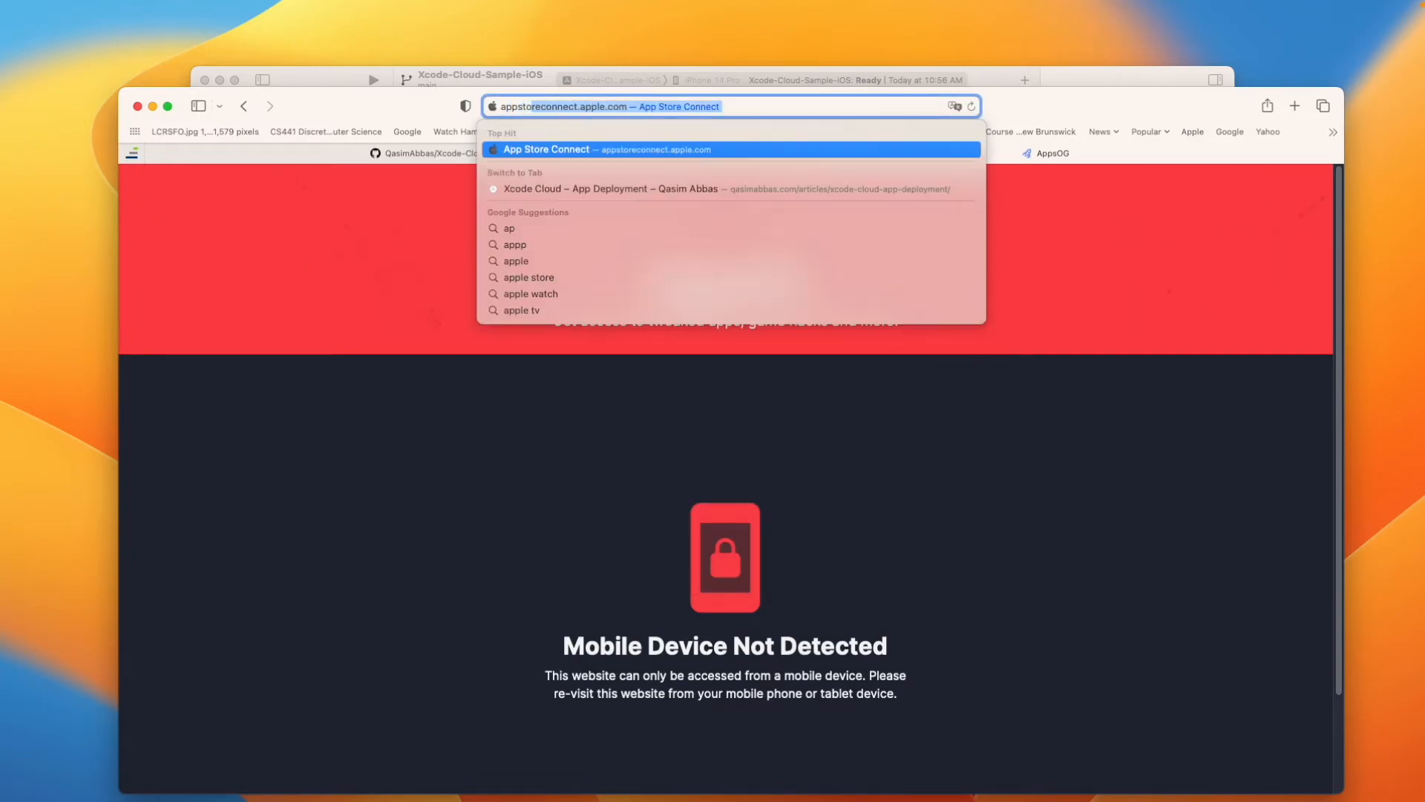
pyautogui.press('Return')
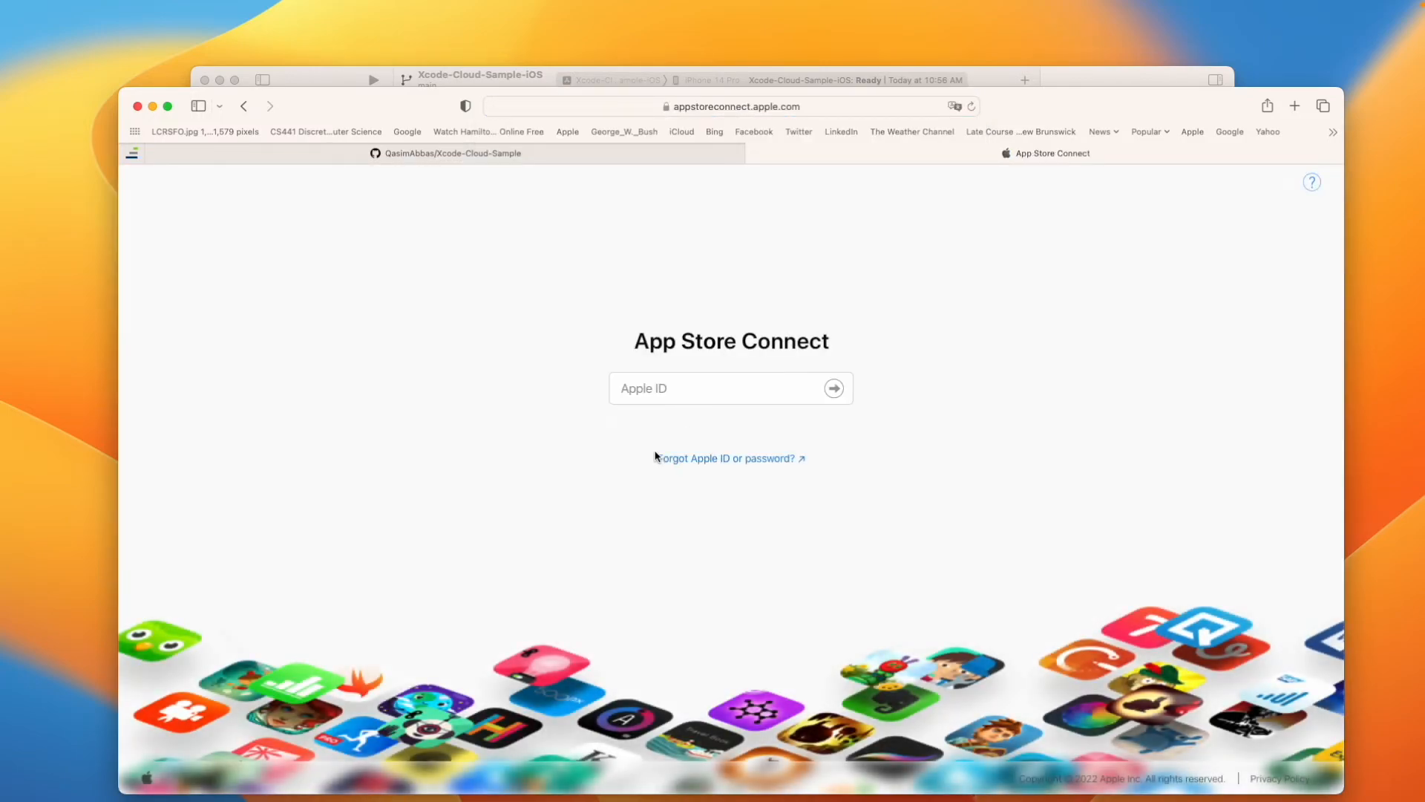
# Sign in to App Store Connect with the saved Apple ID
pyautogui.click(681, 400)
pyautogui.click(694, 418)
pyautogui.click(829, 400)
pyautogui.click(835, 421)
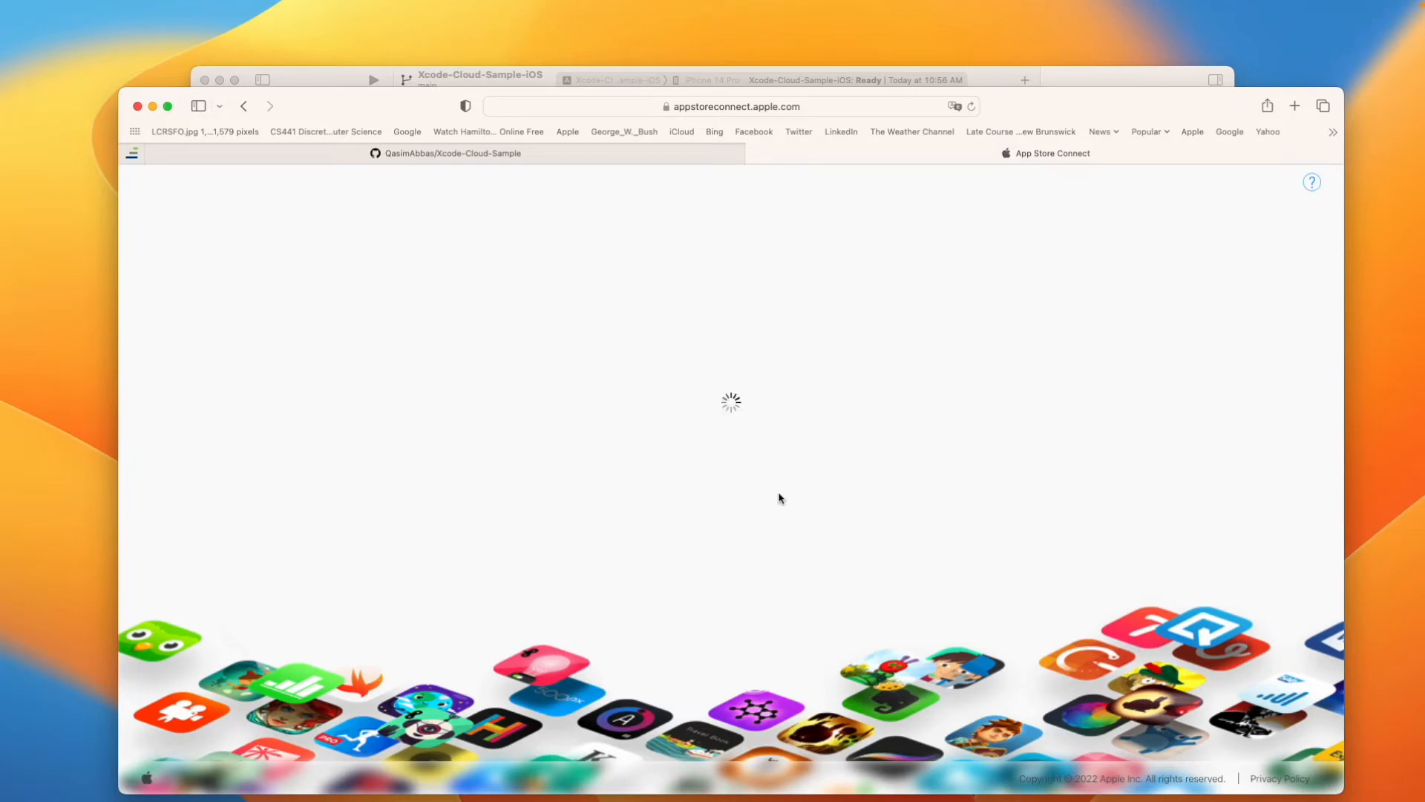
pyautogui.moveTo(1026, 107); pyautogui.dragTo(1023, 96)
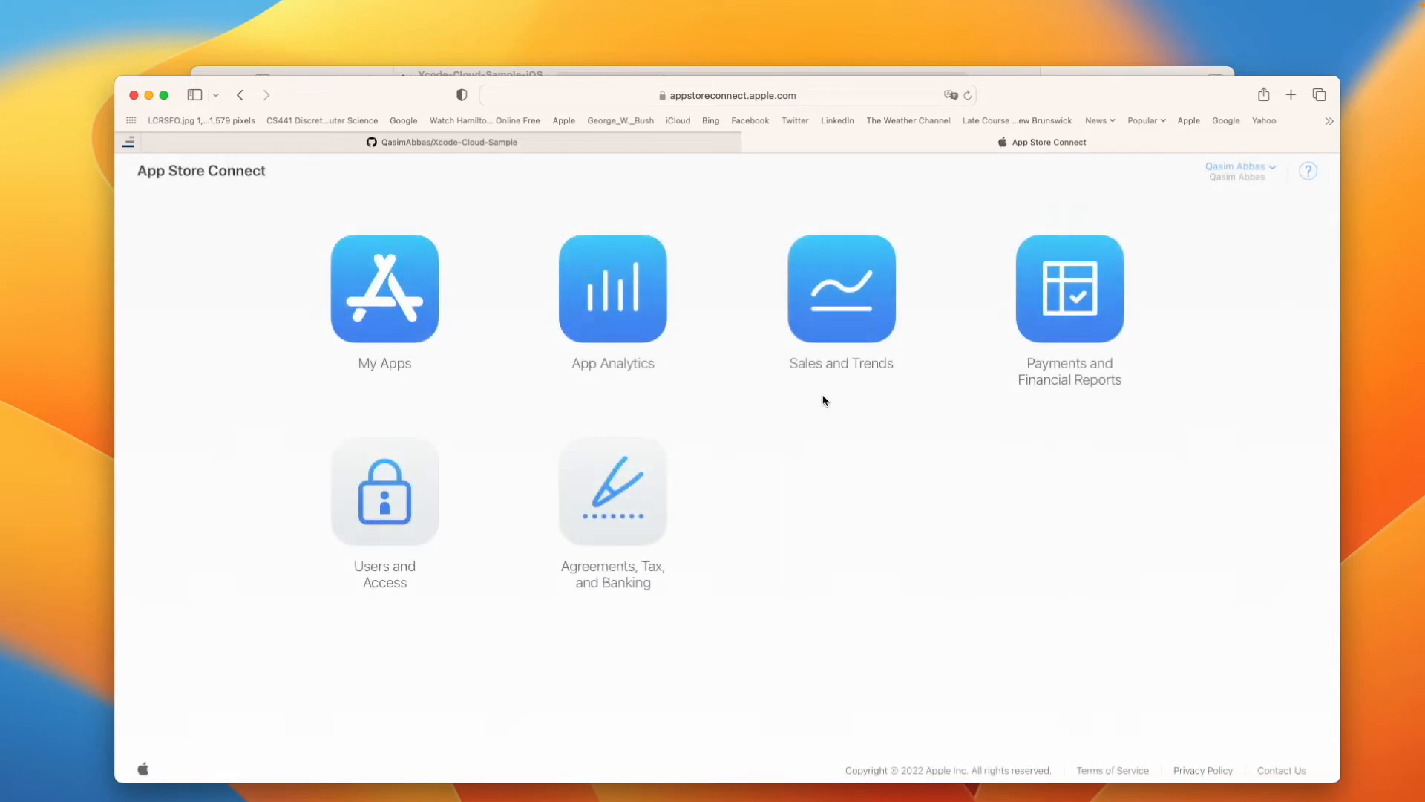
# Open the Xcode-Cloud-Sample-iOS app record and examine its App Information, including the SKU and Apple ID
pyautogui.click(397, 293)
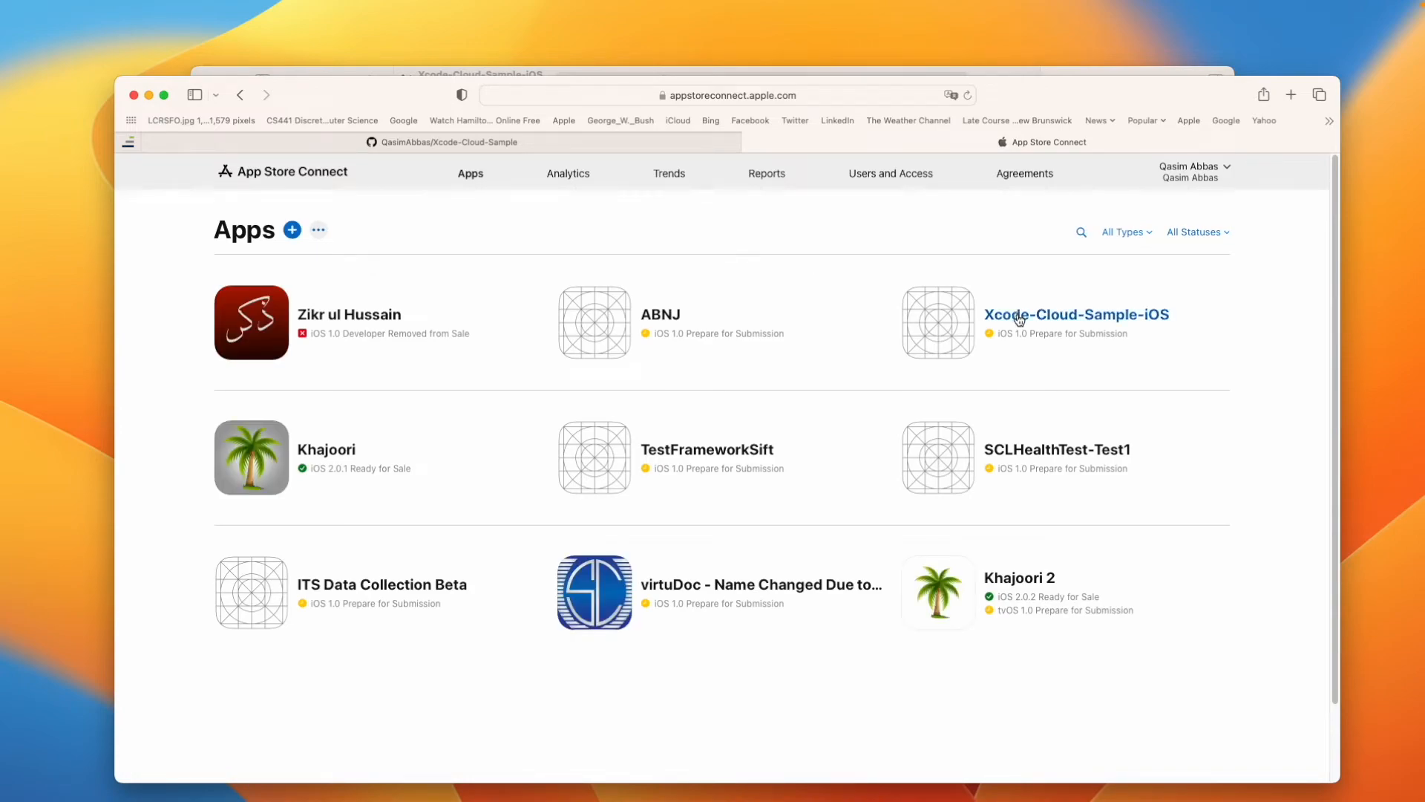
pyautogui.click(1021, 320)
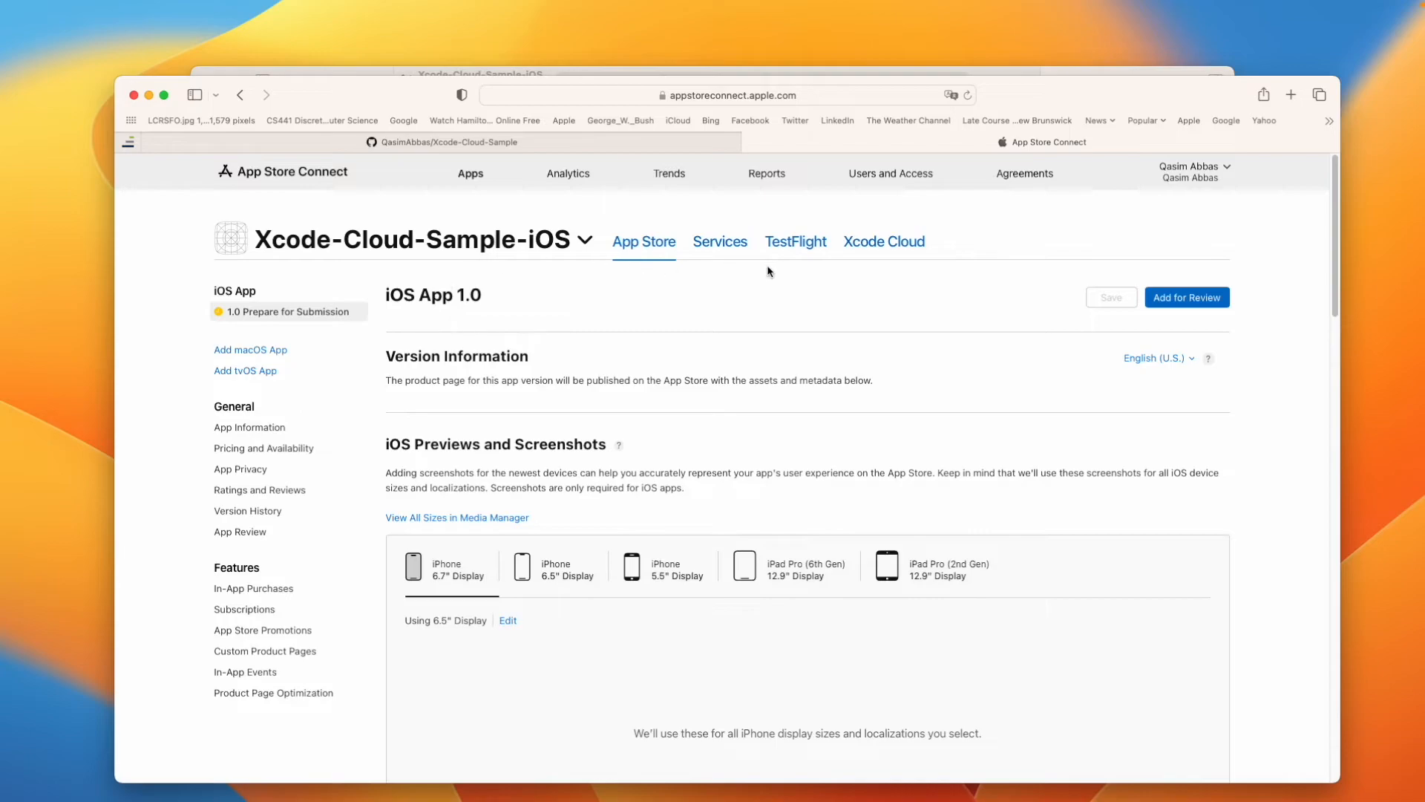
pyautogui.click(282, 431)
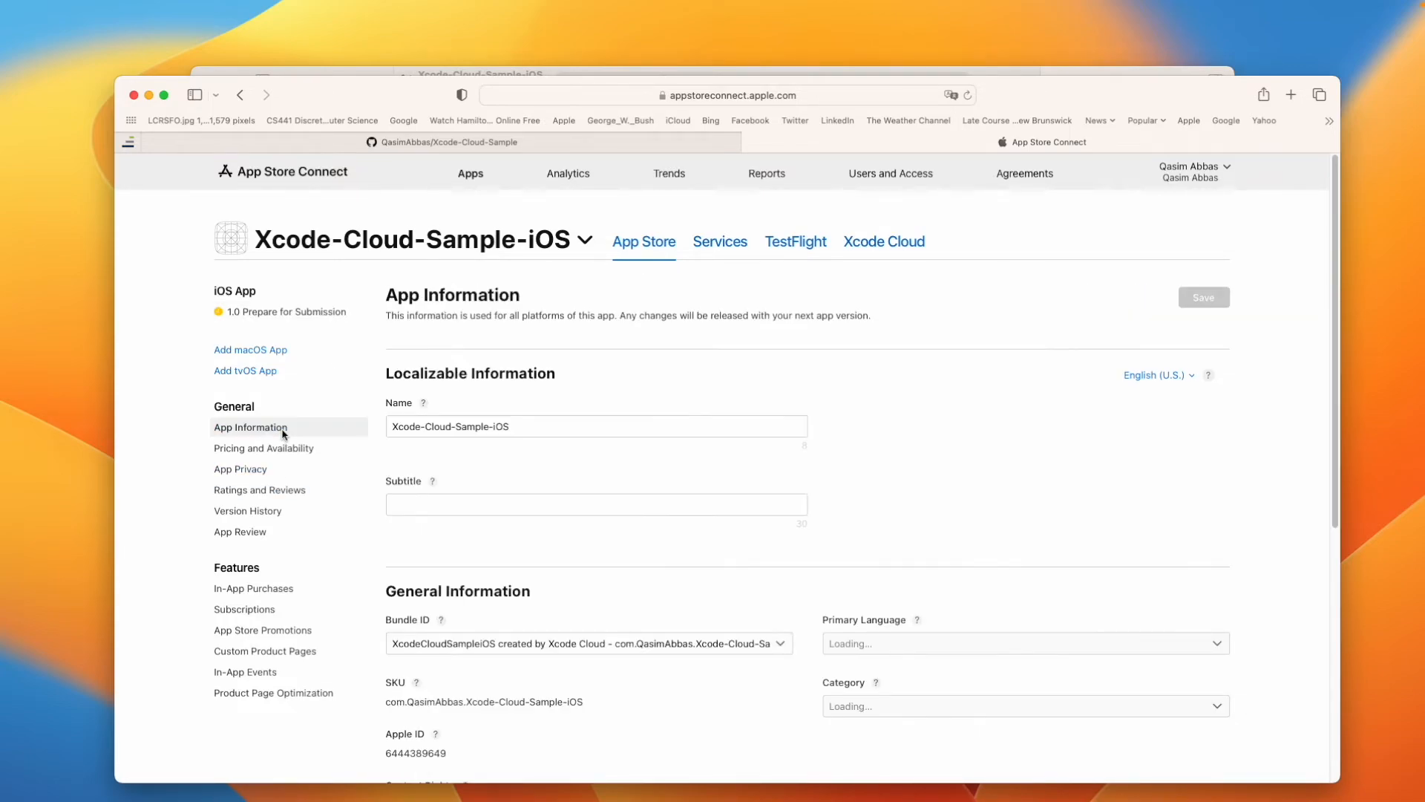
pyautogui.scroll(-2, 620, 600)
pyautogui.moveTo(413, 562); pyautogui.dragTo(514, 562)
pyautogui.click(589, 575)
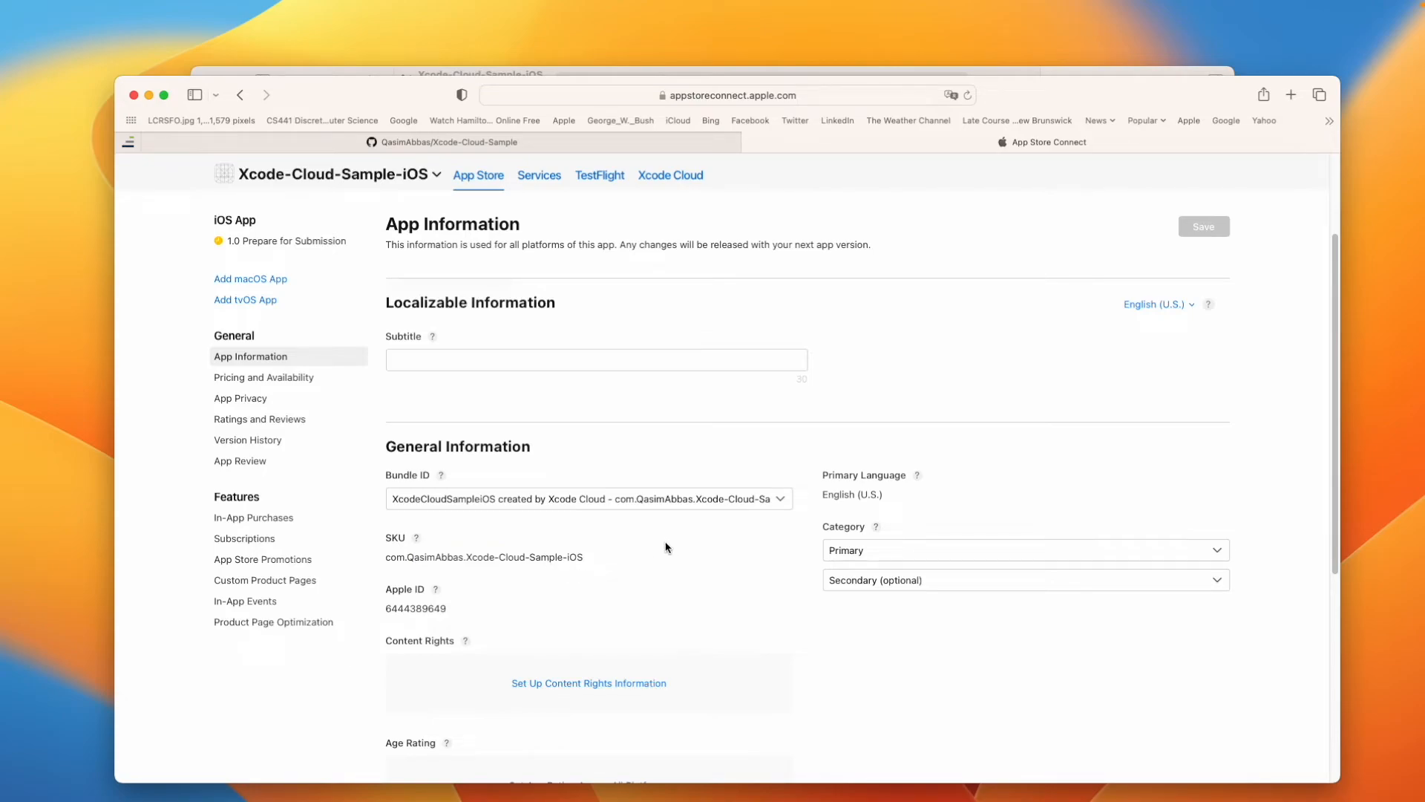
pyautogui.scroll(-3, 635, 575)
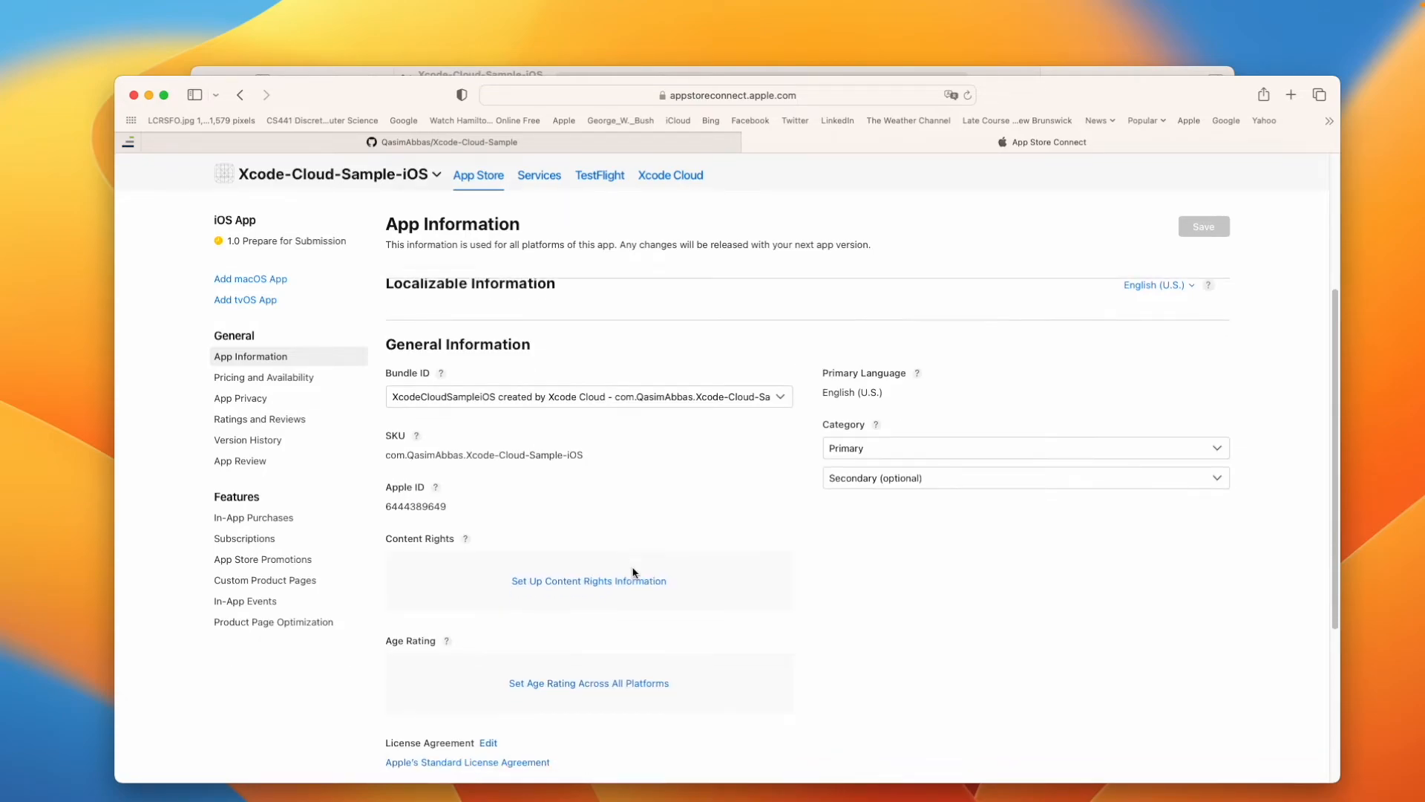
pyautogui.scroll(-1, 387, 491)
pyautogui.moveTo(392, 496); pyautogui.dragTo(479, 497)
pyautogui.click(480, 498)
pyautogui.scroll(7, 305, 474)
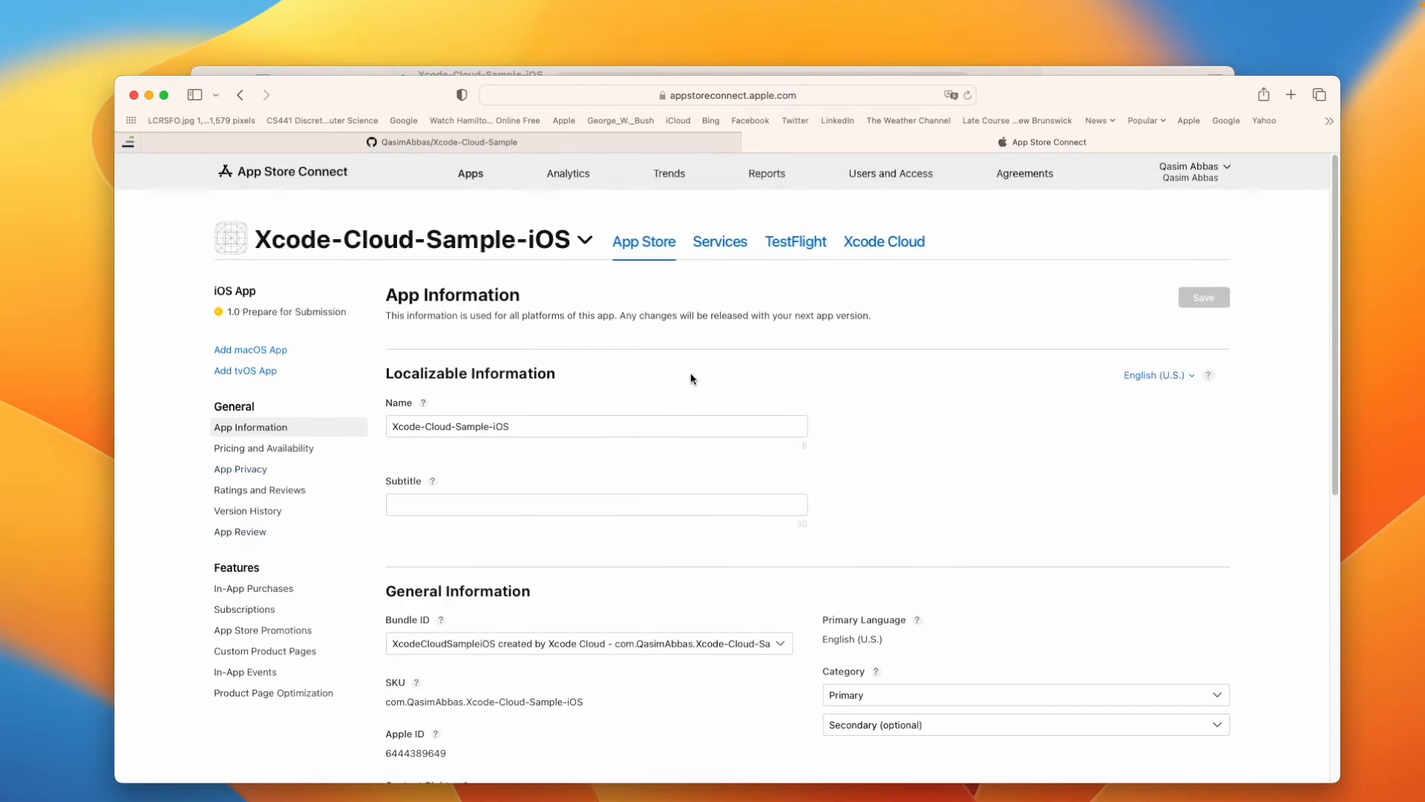
# Examine the app's TestFlight builds and Test Information requirements, and return to its App Store version page
pyautogui.click(768, 245)
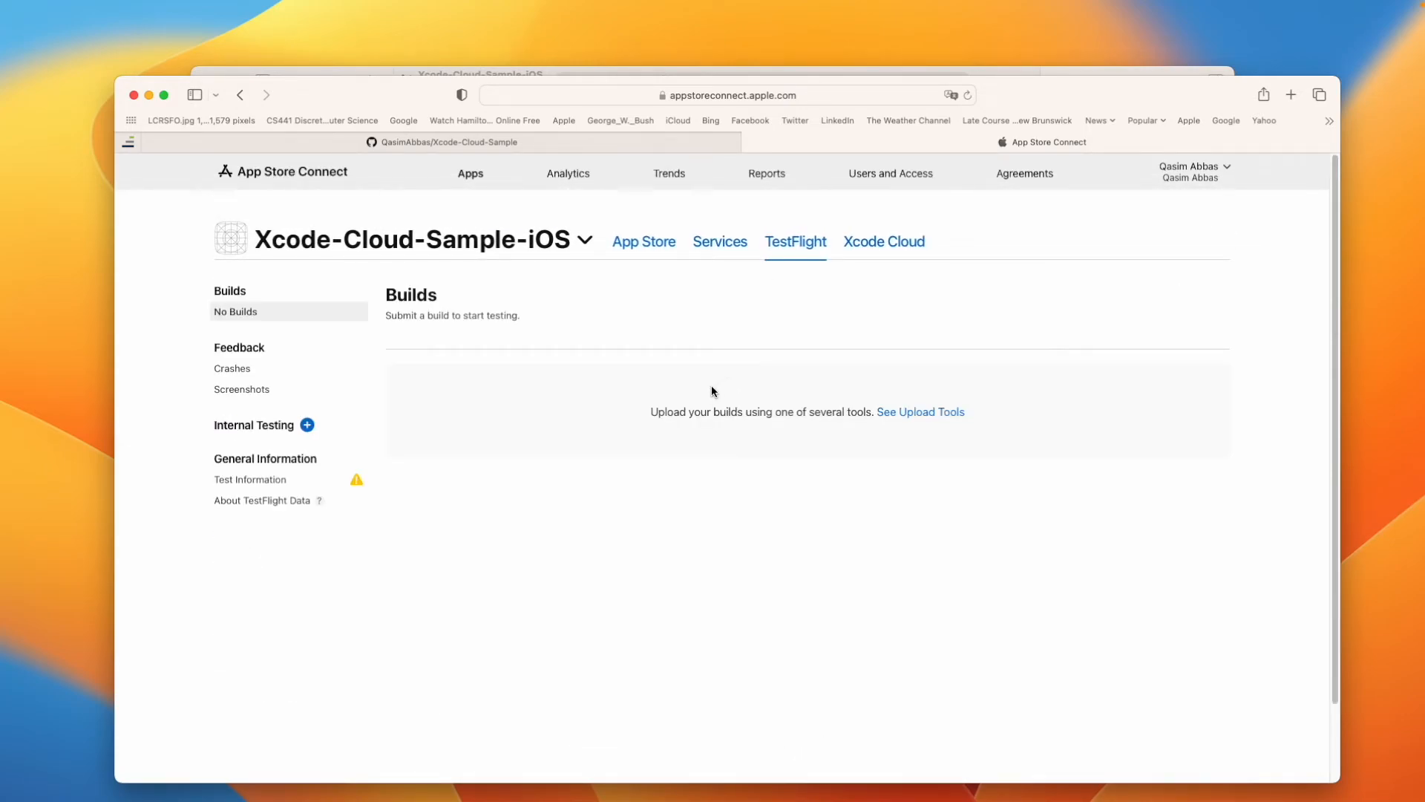
pyautogui.click(242, 479)
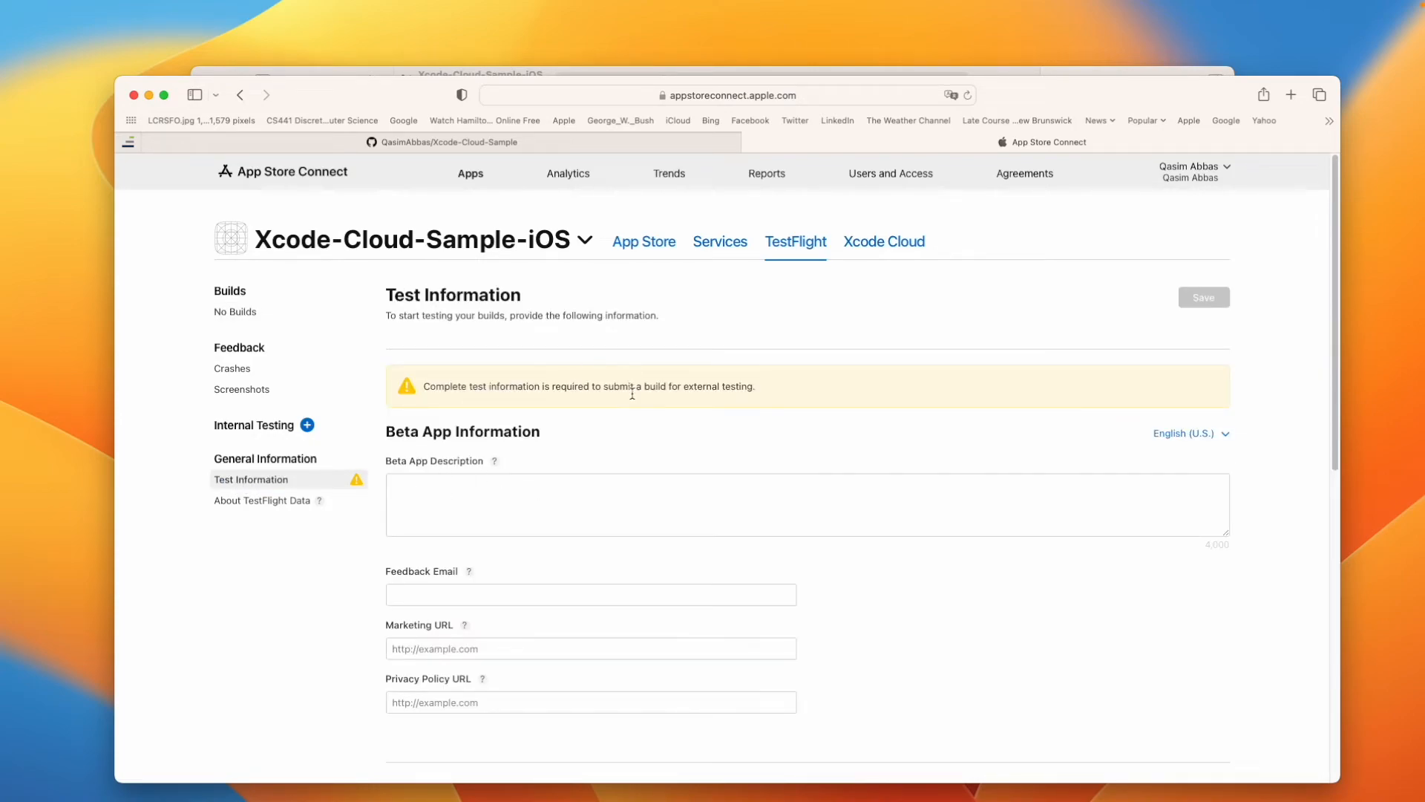
pyautogui.scroll(-2, 622, 505)
pyautogui.moveTo(423, 357); pyautogui.dragTo(644, 357)
pyautogui.click(772, 347)
pyautogui.scroll(-3, 738, 430)
pyautogui.scroll(4, 716, 471)
pyautogui.click(709, 248)
pyautogui.click(627, 250)
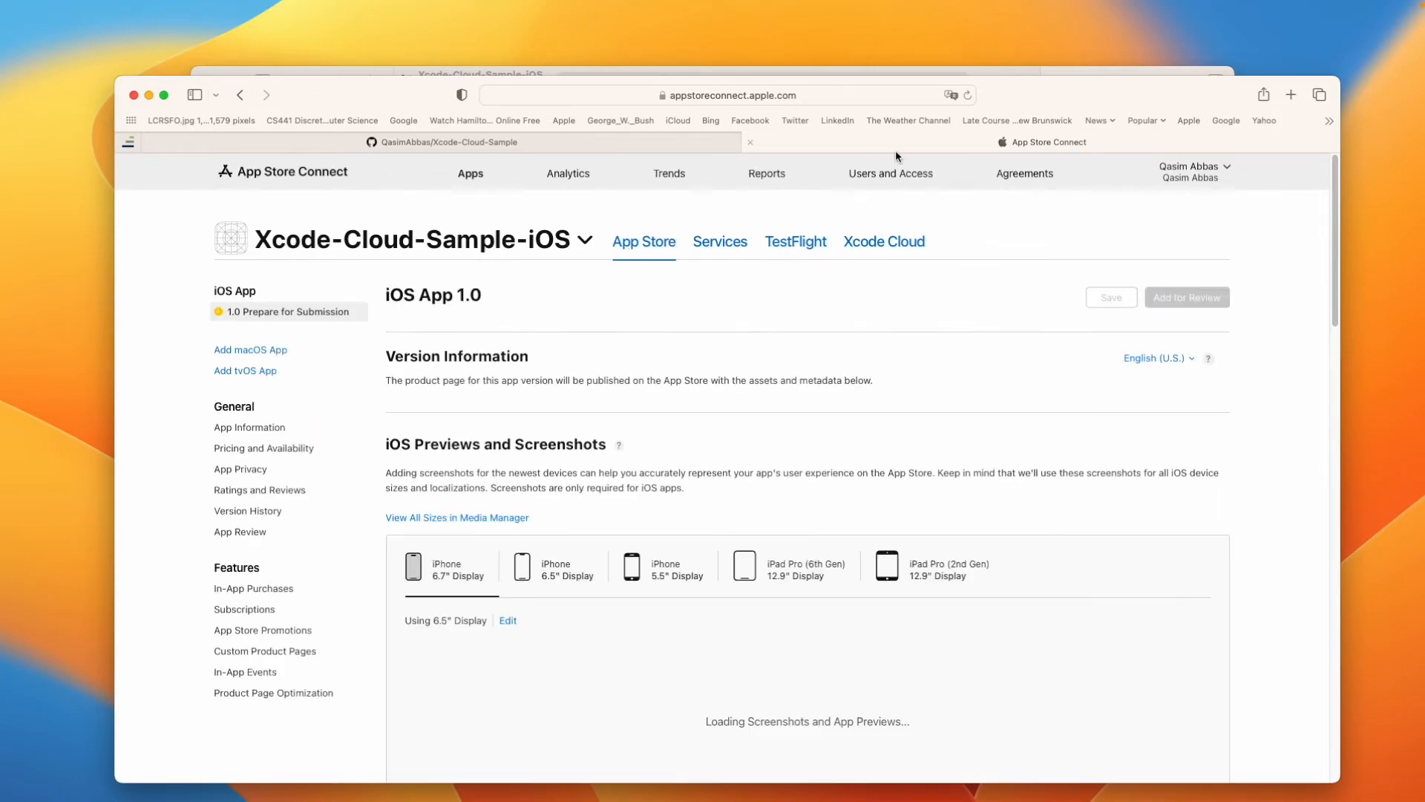
# Switch to Xcode, check the overview of cloud Build 5, and view the greeting text in ContentView
pyautogui.moveTo(1062, 79); pyautogui.dragTo(1050, 81)
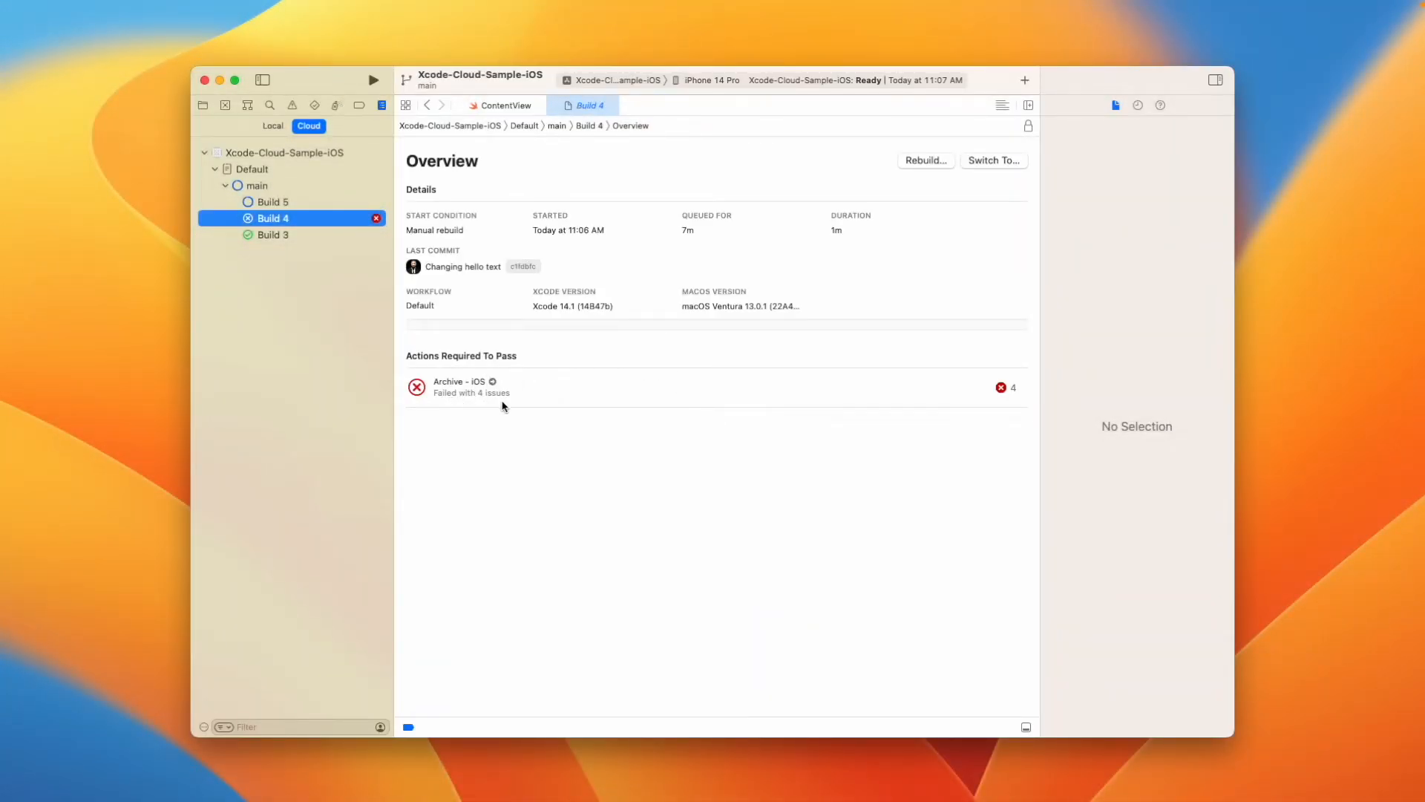
pyautogui.click(278, 207)
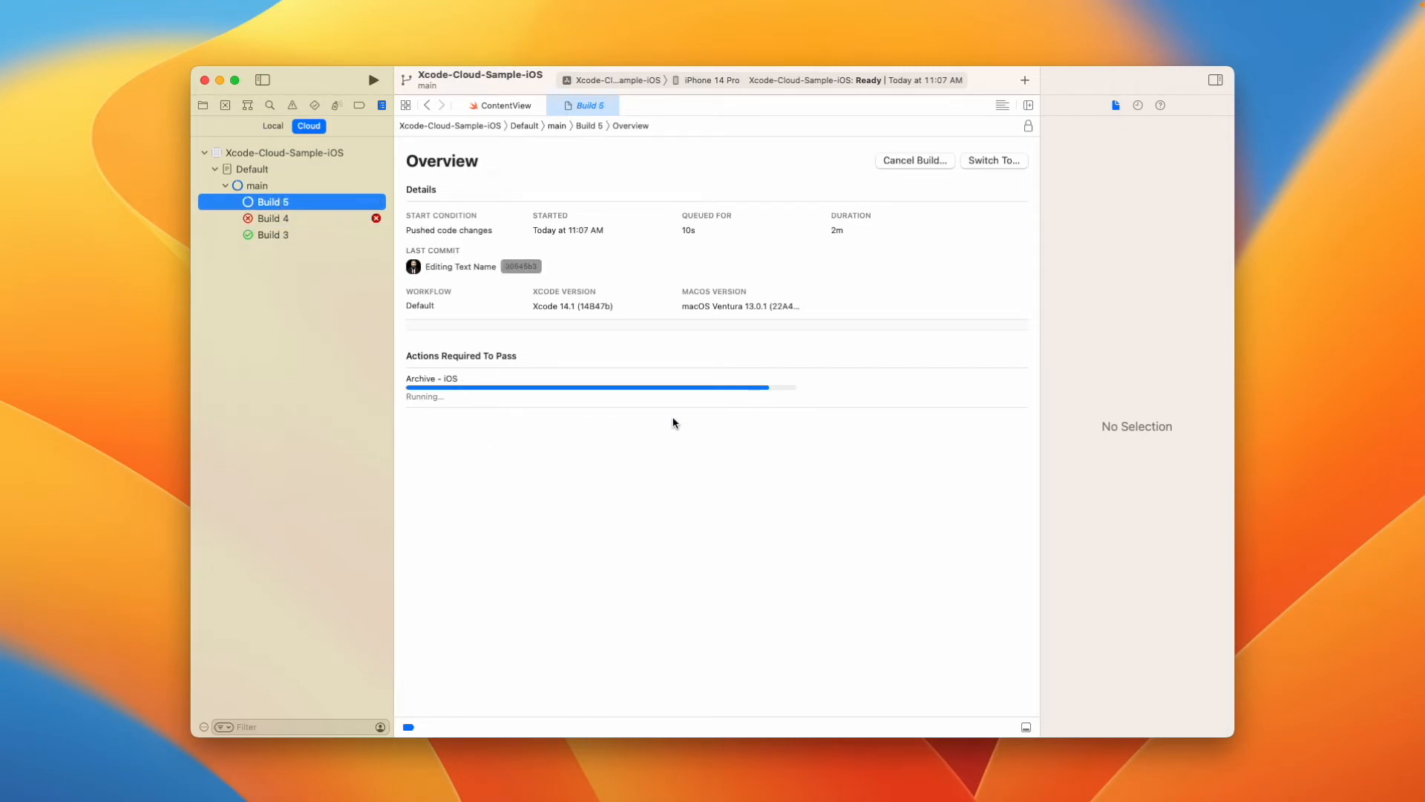
pyautogui.click(203, 106)
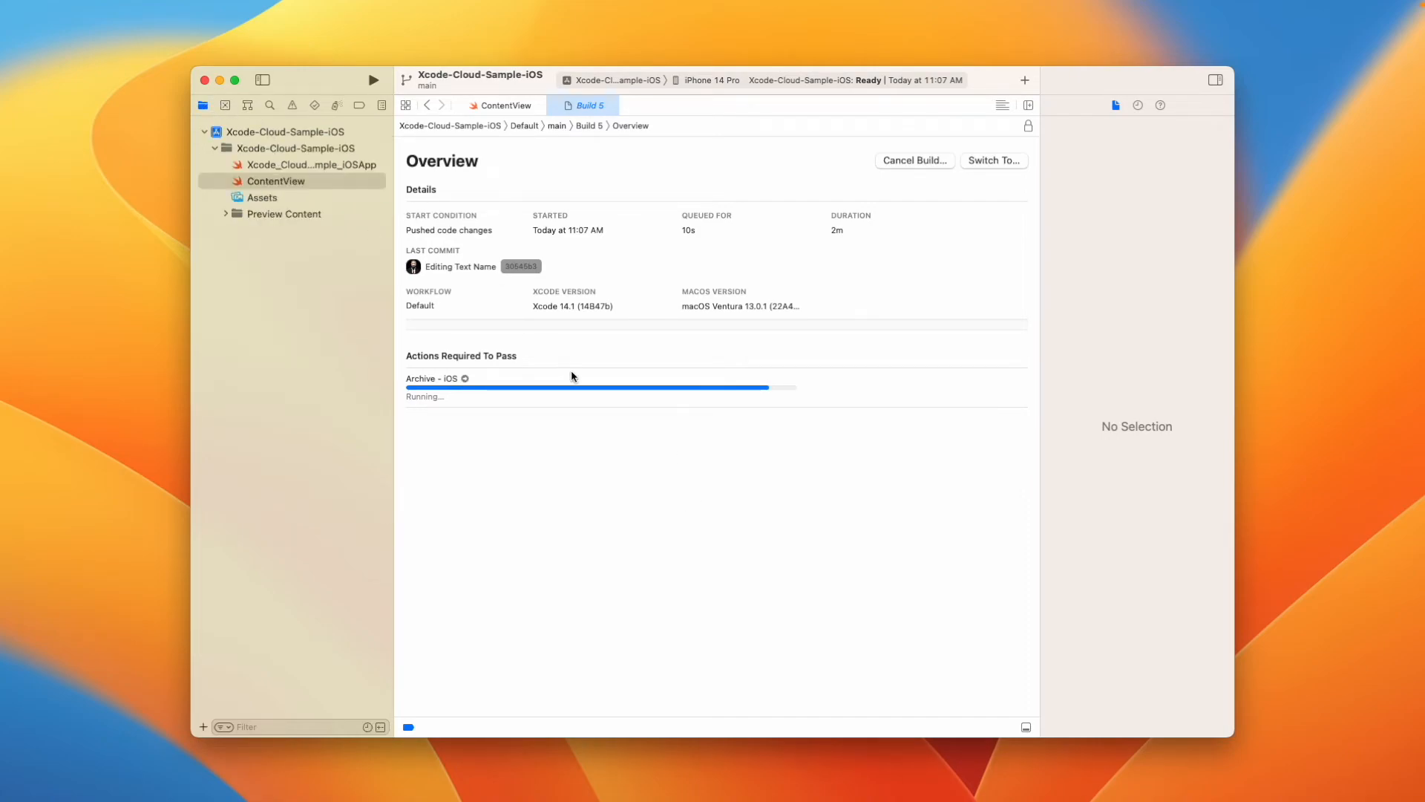
pyautogui.click(261, 179)
pyautogui.click(631, 334)
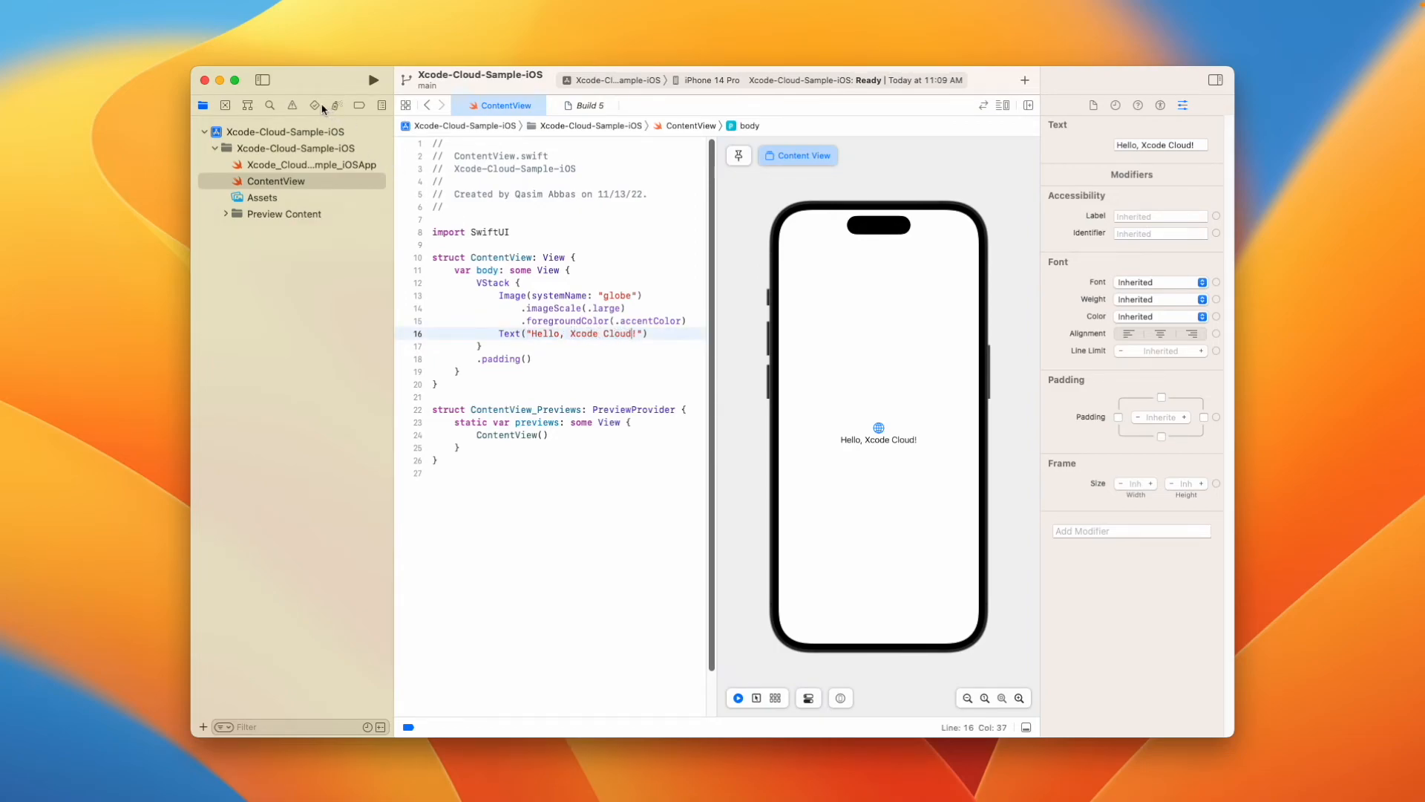
# Compare cloud Builds 4 and 5, and open the Archive - iOS issues of Build 5
pyautogui.click(381, 106)
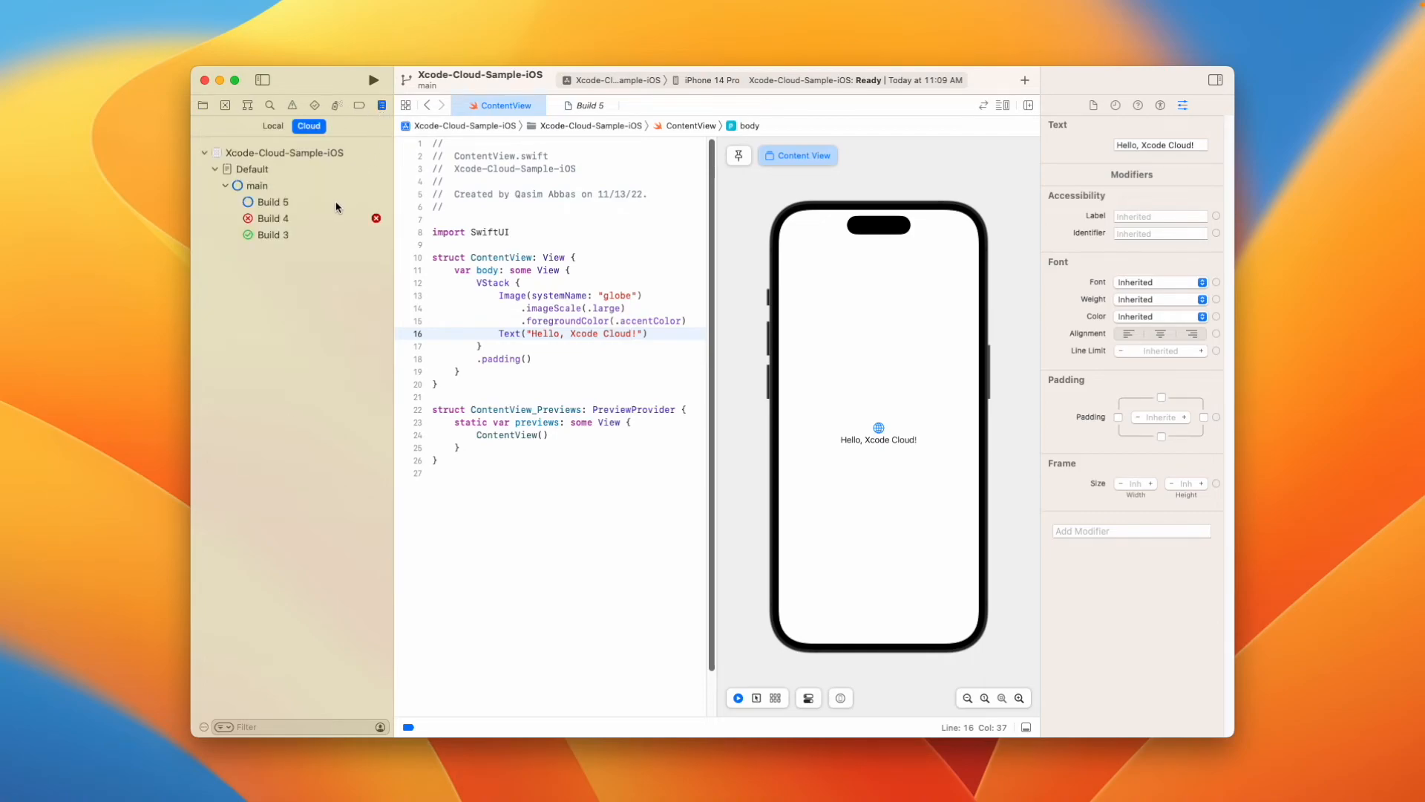
pyautogui.click(327, 219)
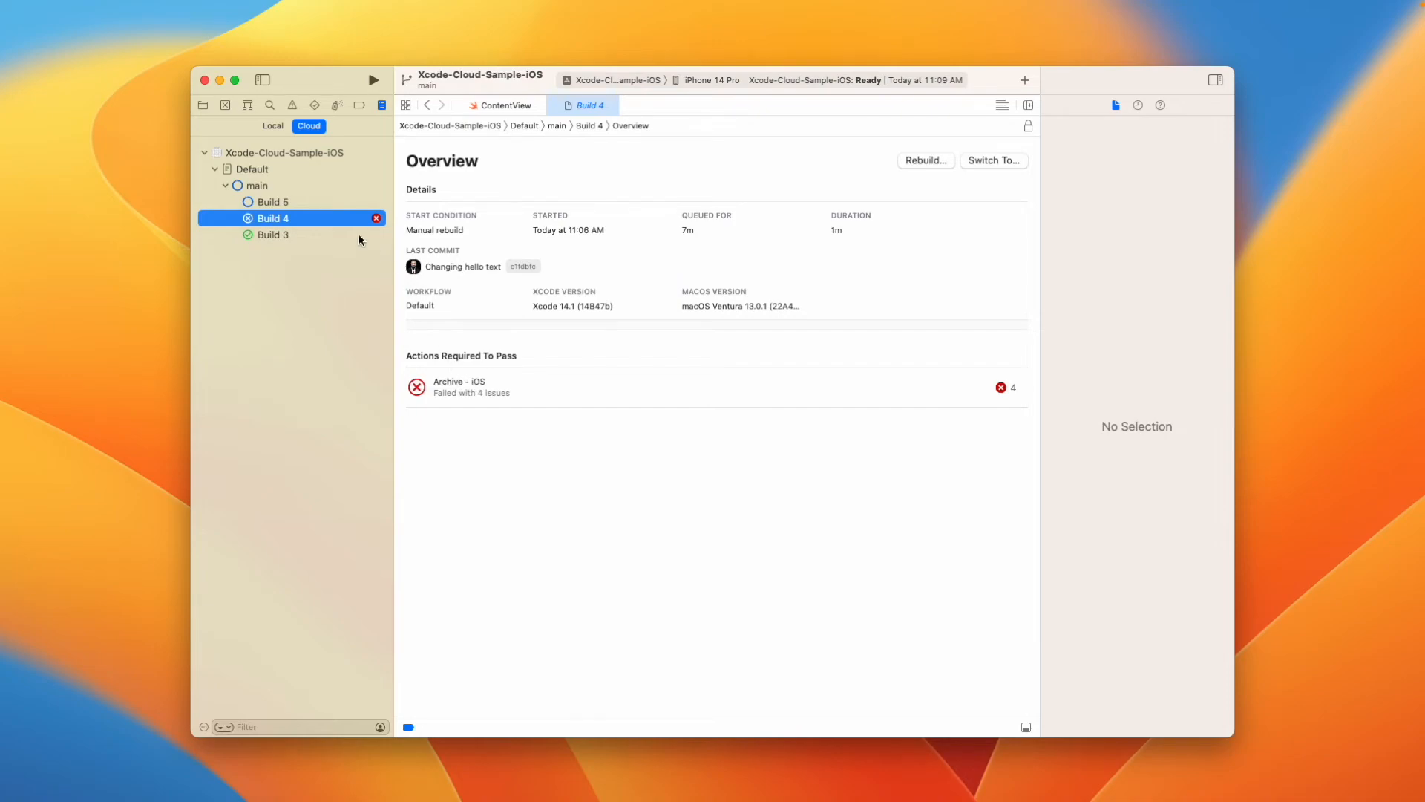
pyautogui.click(327, 204)
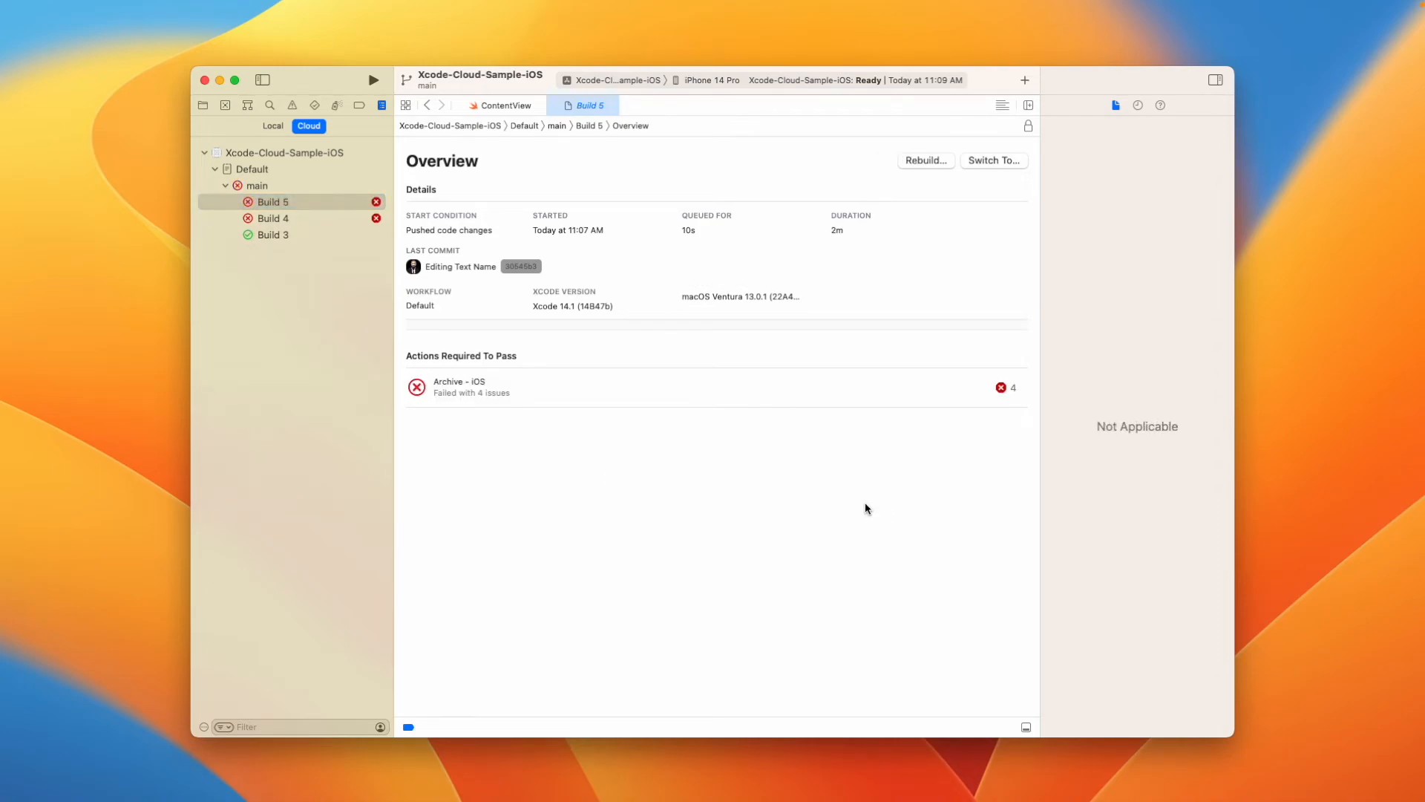
pyautogui.moveTo(476, 399)
pyautogui.click(493, 382)
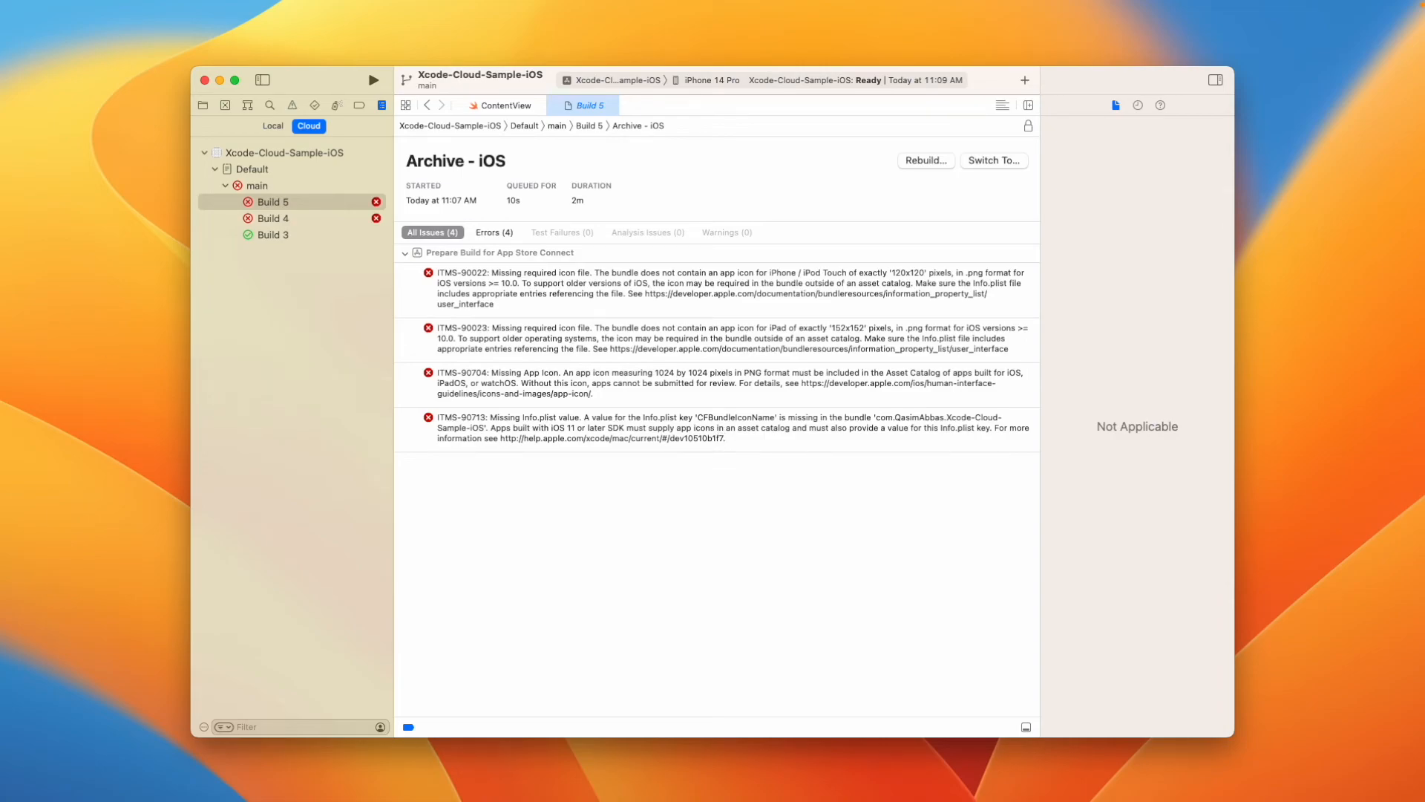
# Switch to Safari and download Assets.xcassets from the Sample App Icons folder in Google Drive
pyautogui.press('super+Tab')
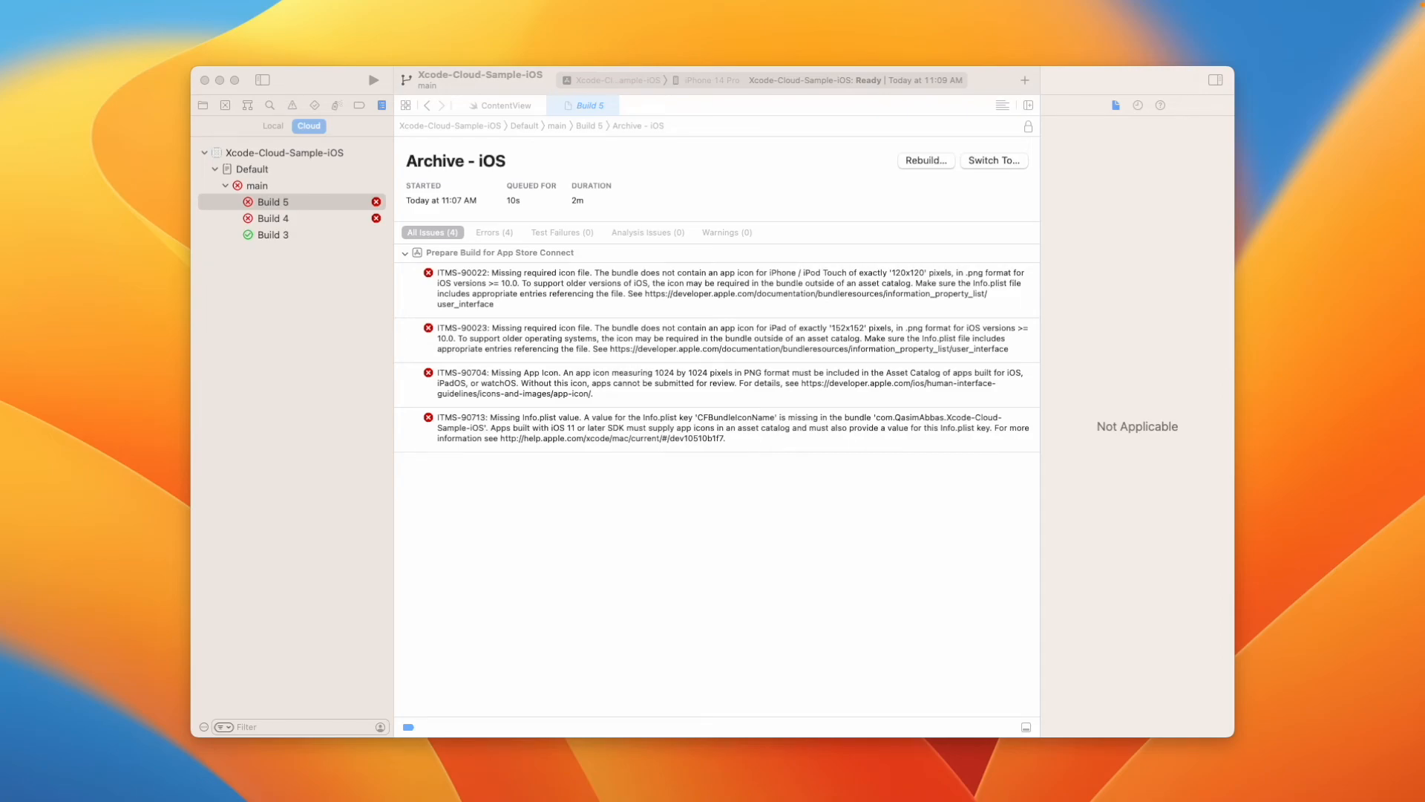
pyautogui.moveTo(0, 155); pyautogui.dragTo(959, 119)
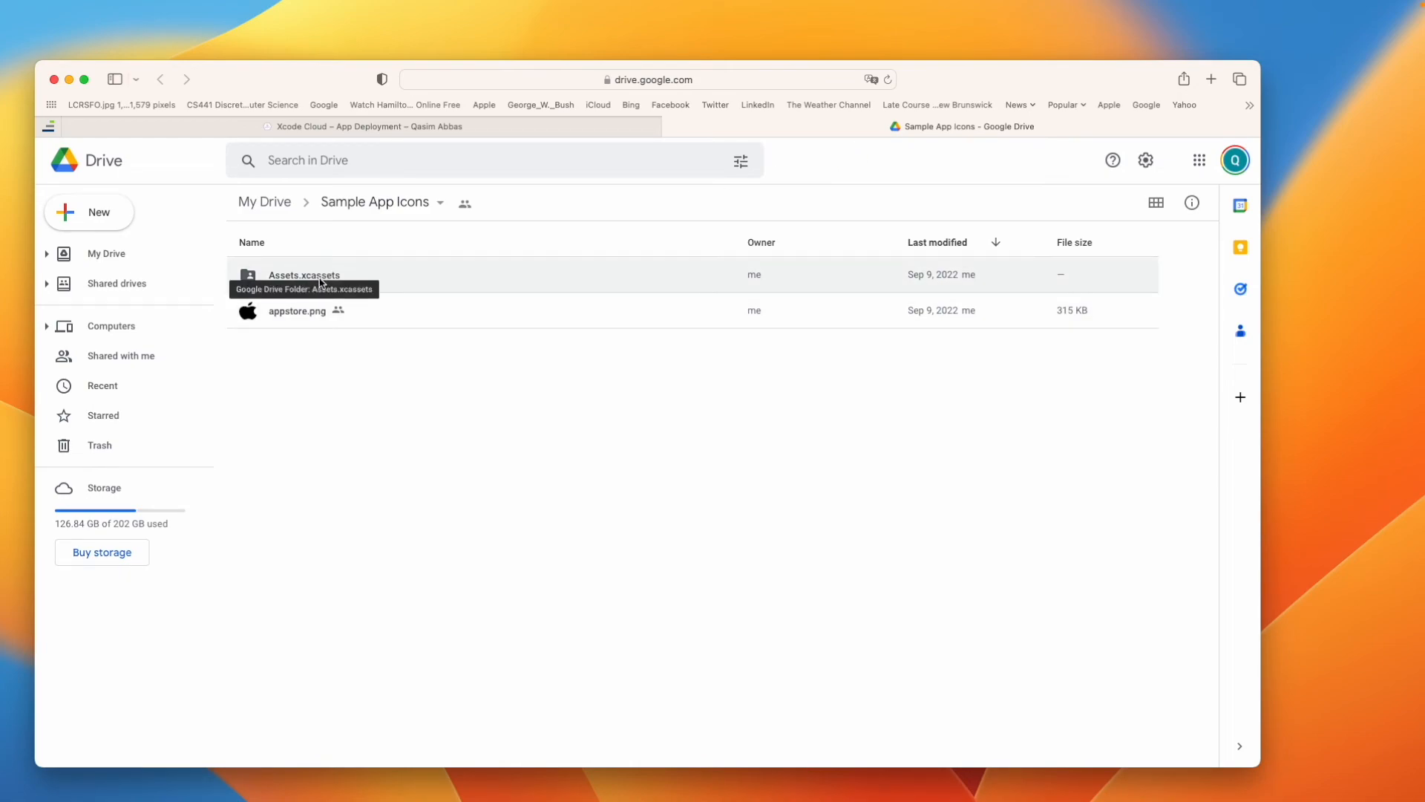
pyautogui.moveTo(1261, 60); pyautogui.dragTo(825, 243)
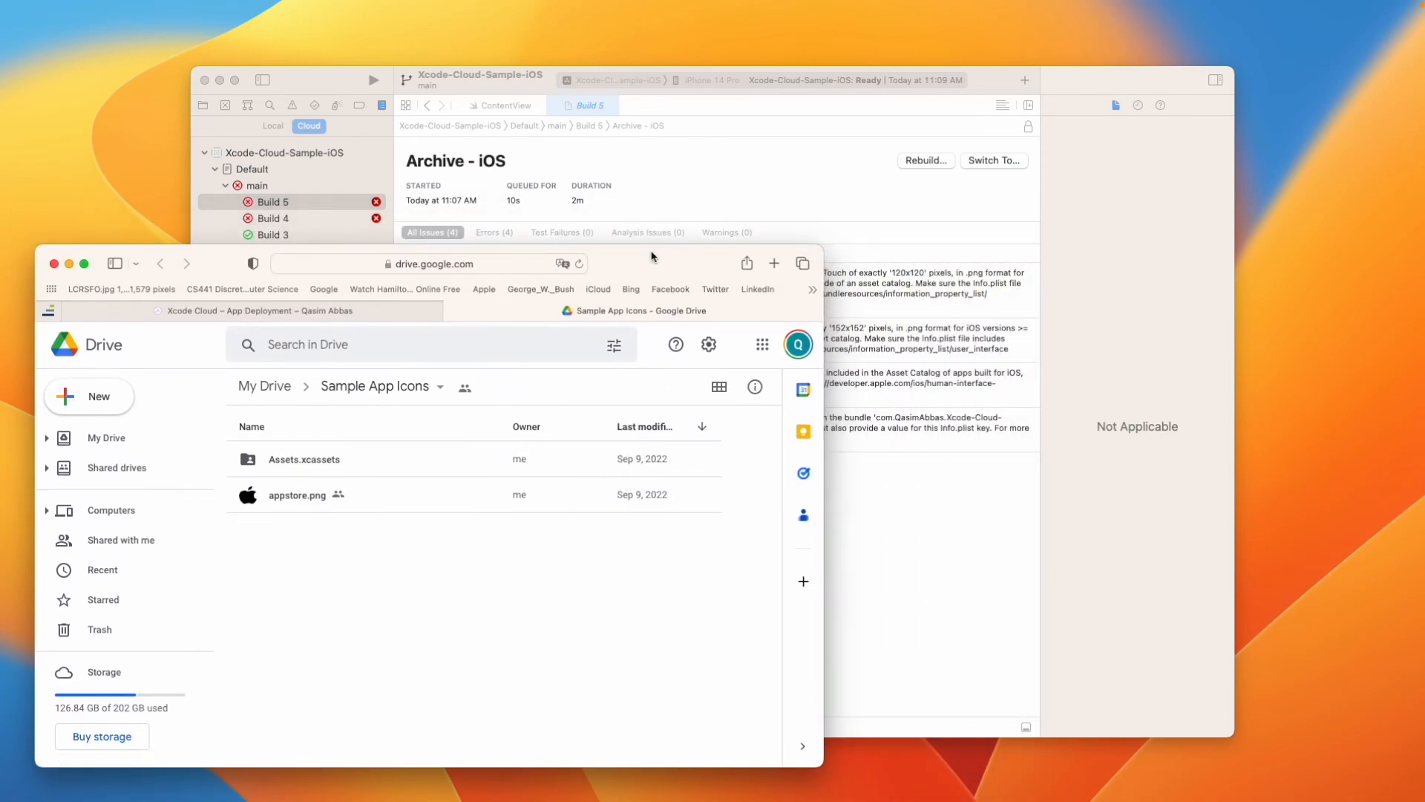
pyautogui.moveTo(639, 254); pyautogui.dragTo(948, 228)
pyautogui.click(785, 432)
pyautogui.rightClick(785, 430)
pyautogui.press('Escape')
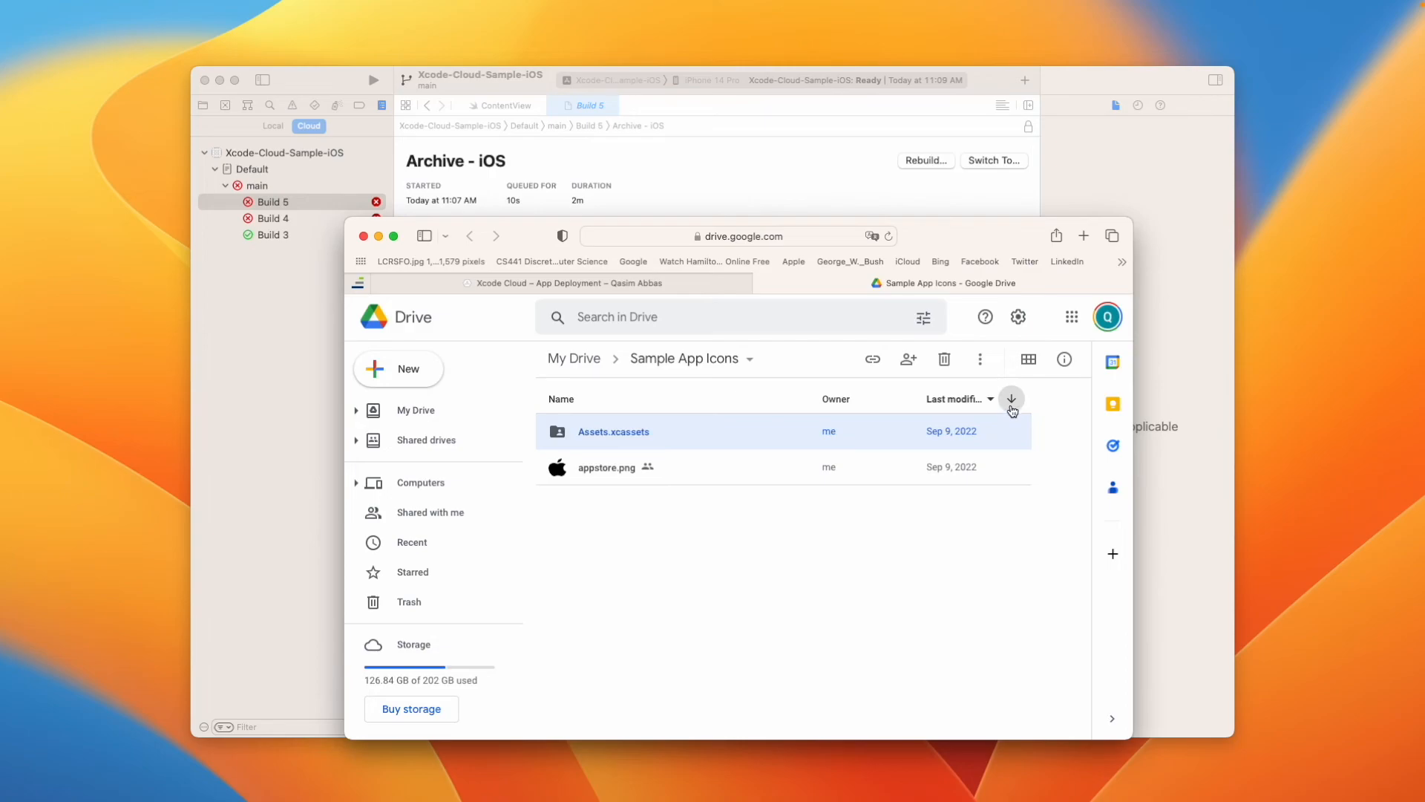
pyautogui.click(1011, 399)
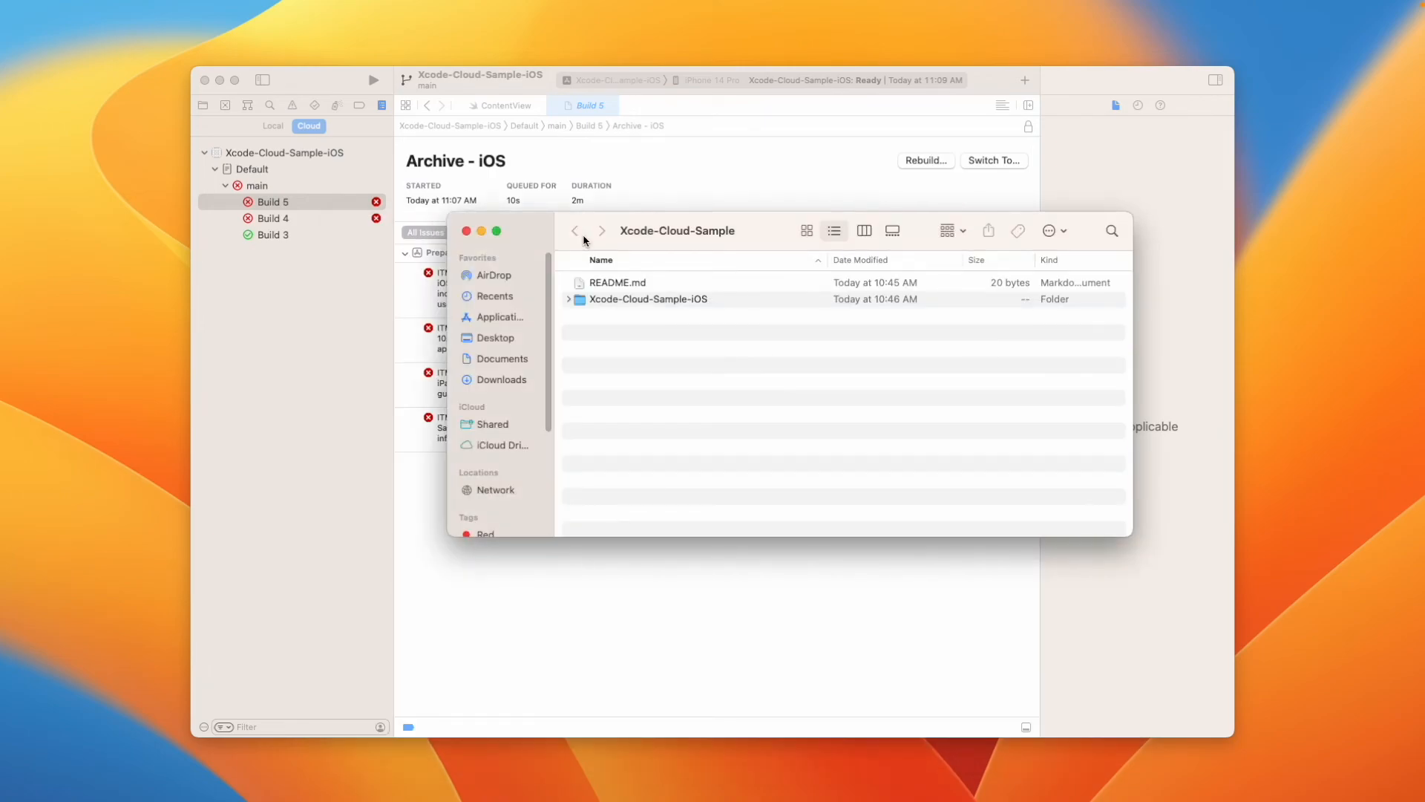
# Open the downloaded Sample App Icons folder in Finder and move its window clear of Xcode's navigator
pyautogui.click(496, 377)
pyautogui.click(650, 284)
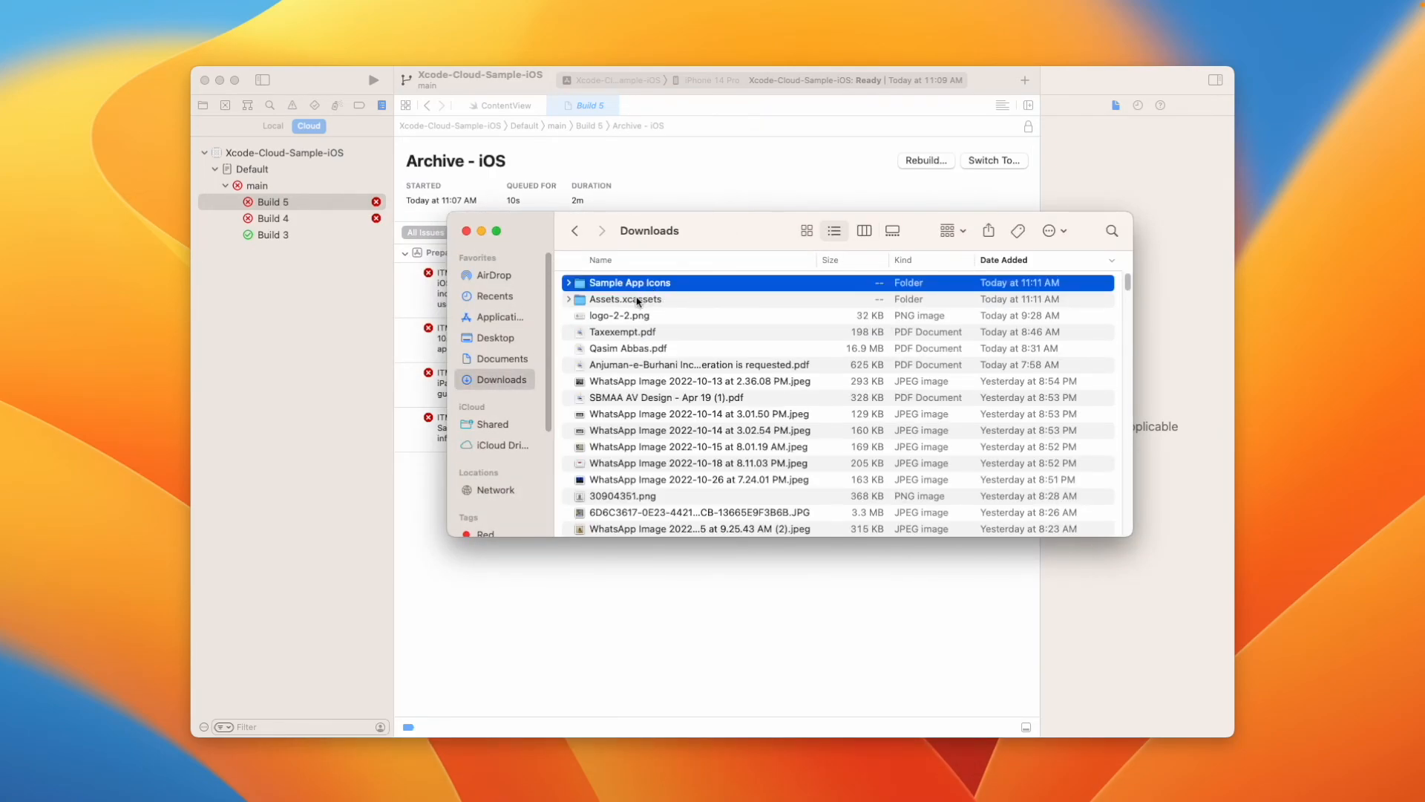
pyautogui.click(637, 301)
pyautogui.doubleClick(629, 285)
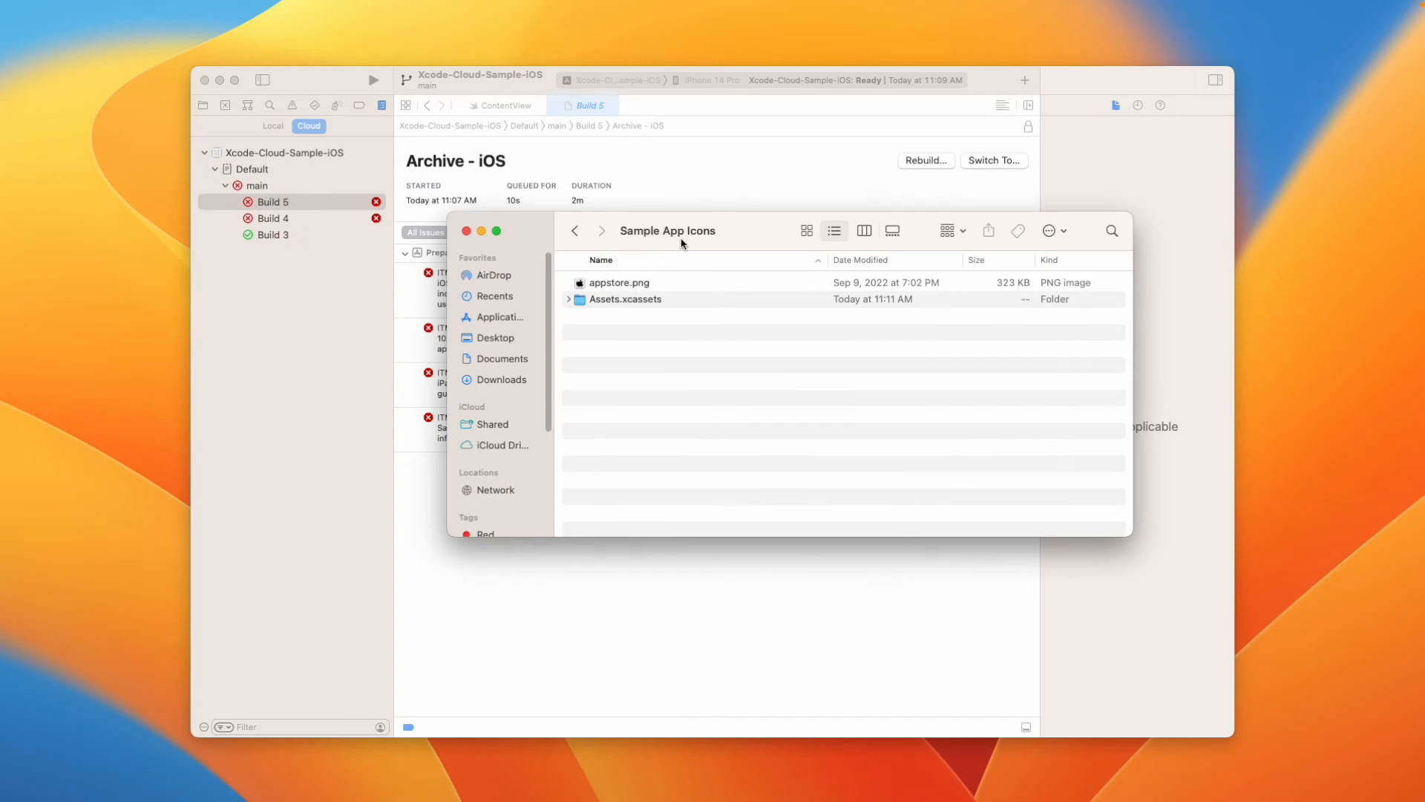
pyautogui.moveTo(727, 233); pyautogui.dragTo(1043, 249)
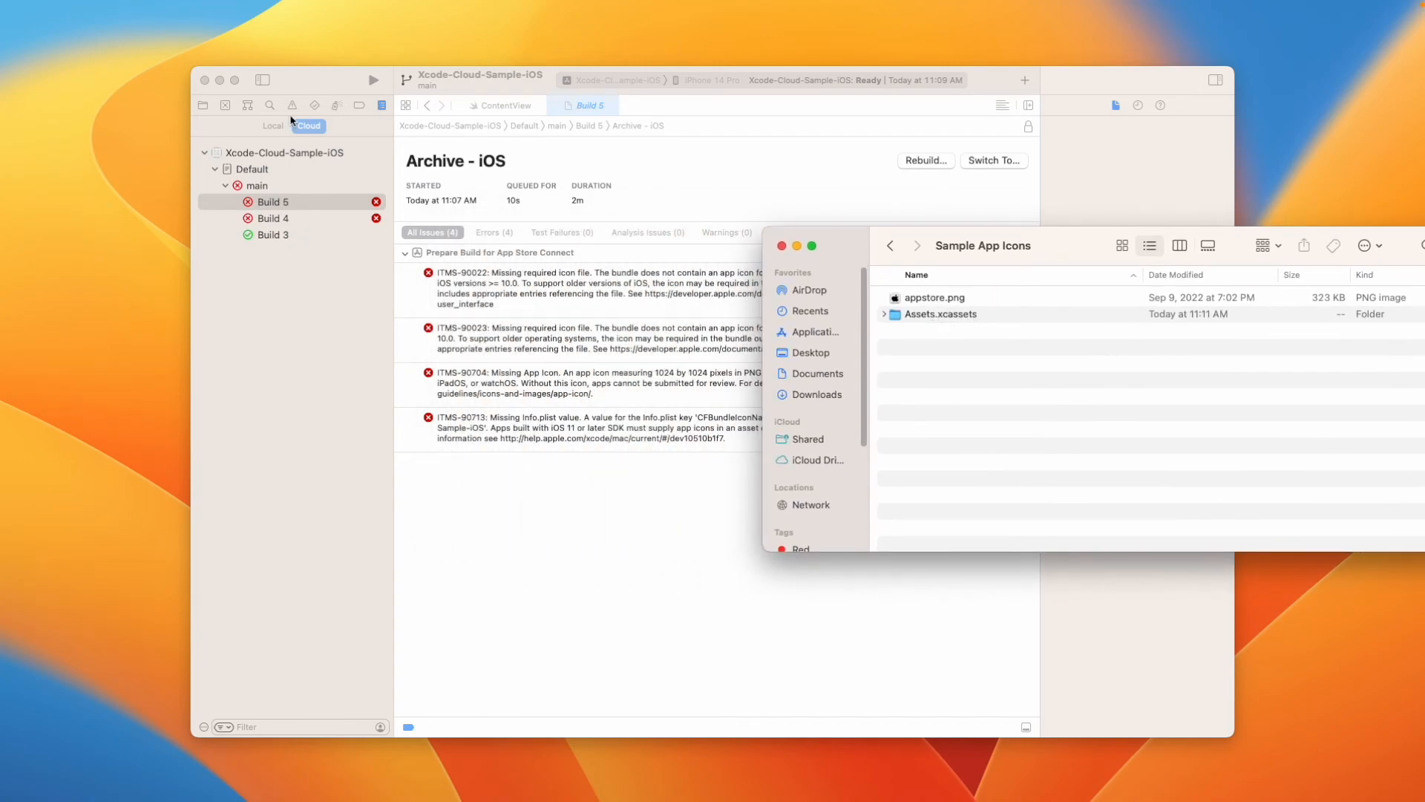
# Open the project's Assets catalog in Xcode and add 1024.png from the AppIcon.appiconset folder as the iOS AppIcon
pyautogui.click(223, 106)
pyautogui.click(203, 105)
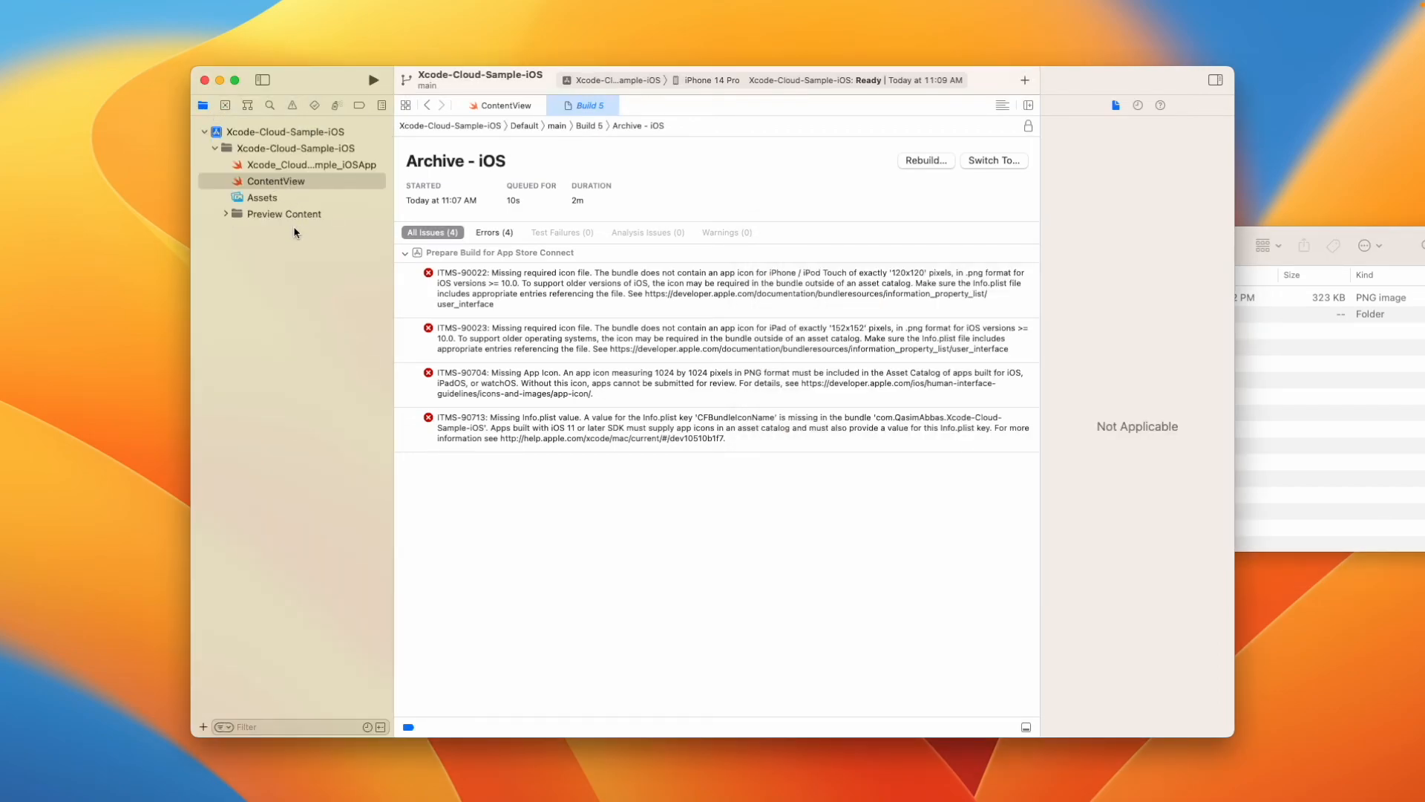
pyautogui.click(220, 212)
pyautogui.click(252, 199)
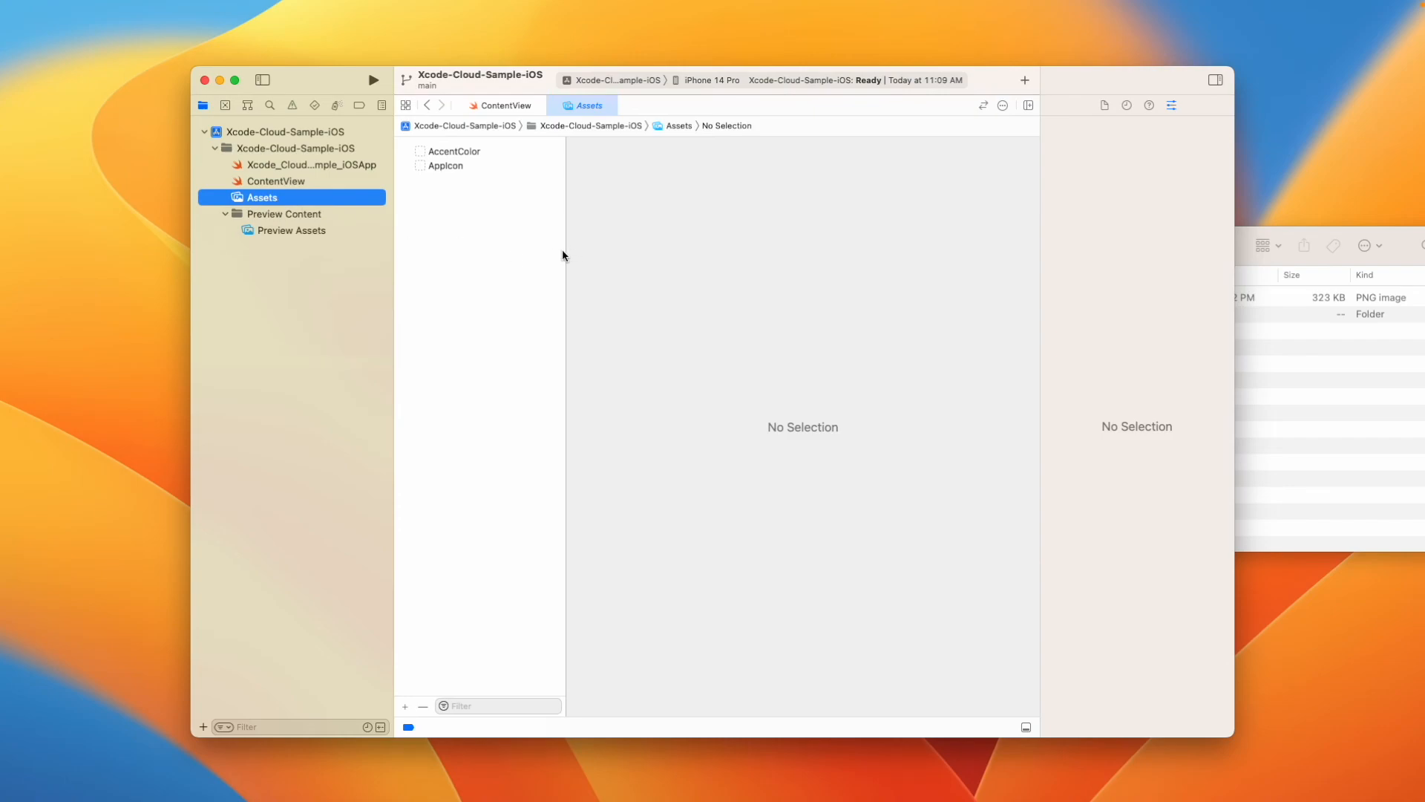
pyautogui.click(1269, 391)
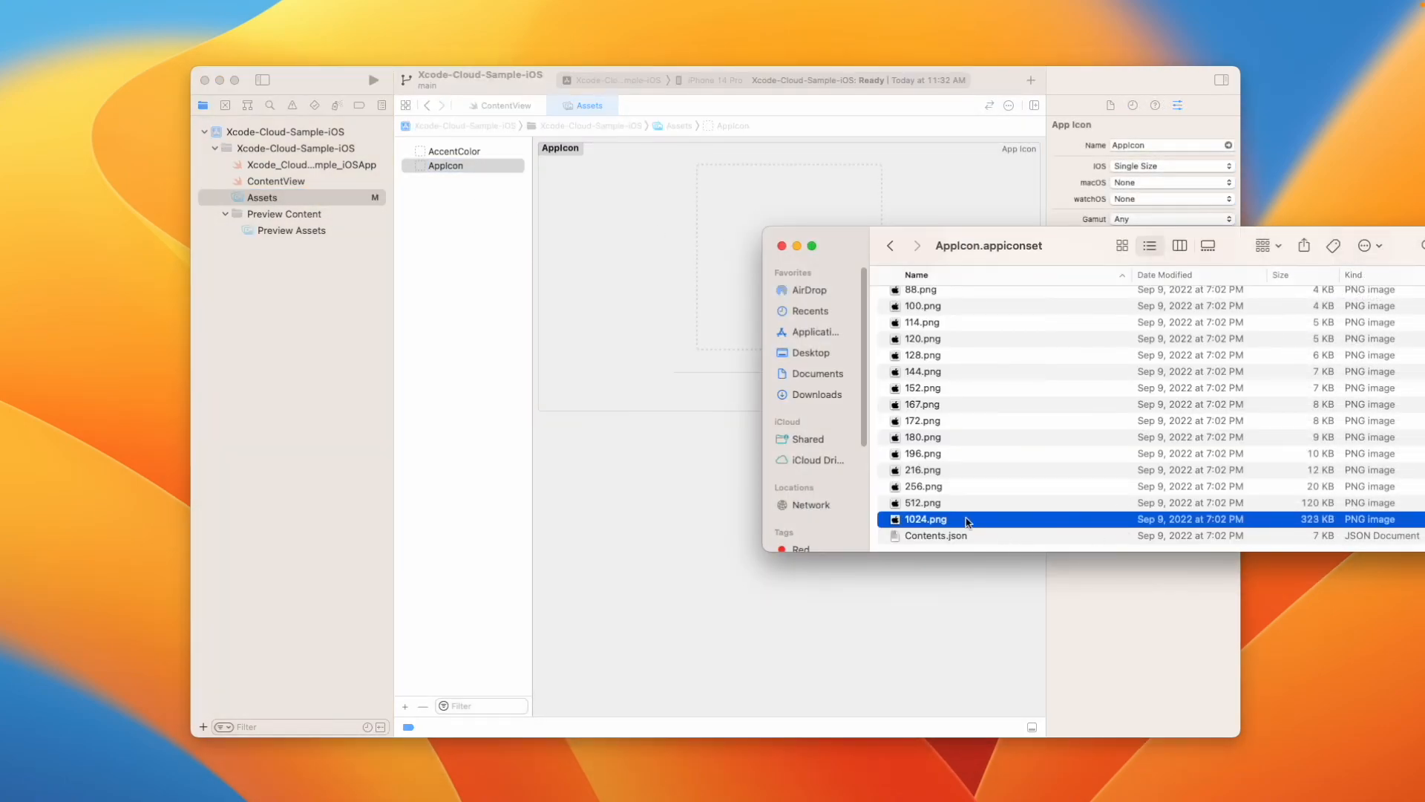
pyautogui.moveTo(967, 522); pyautogui.dragTo(714, 371)
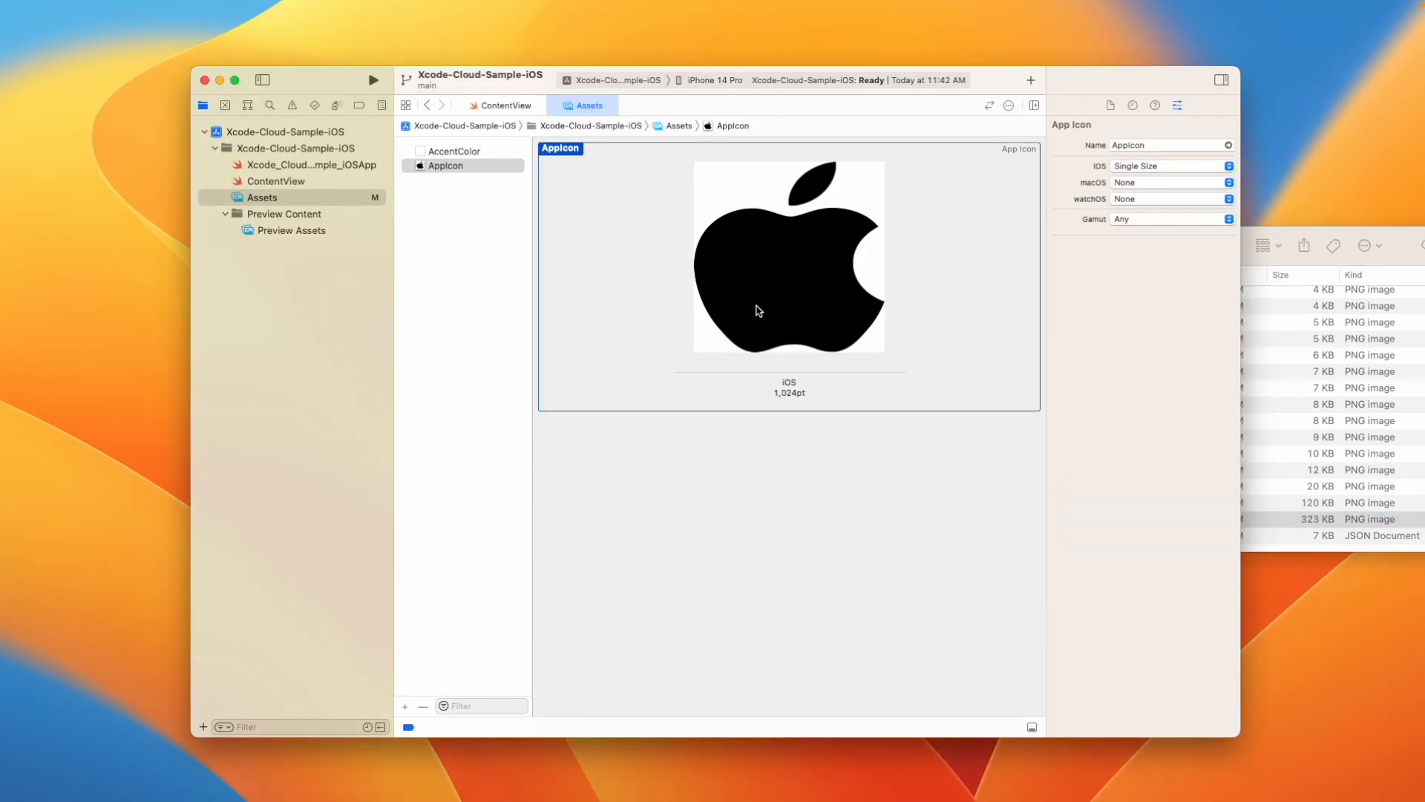
# Open the details of cloud Build 9, and switch to Safari to view the app's TestFlight builds
pyautogui.click(382, 105)
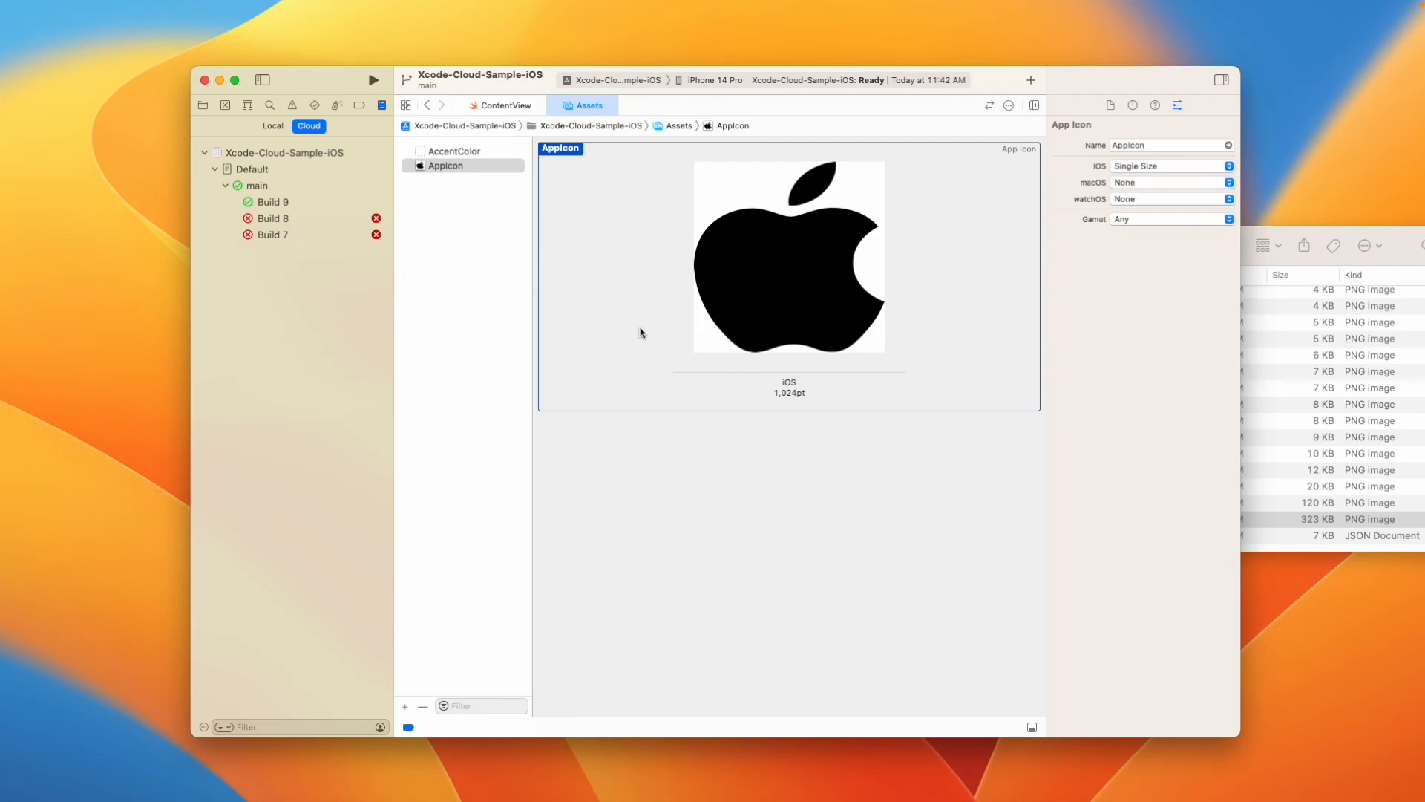
pyautogui.click(273, 202)
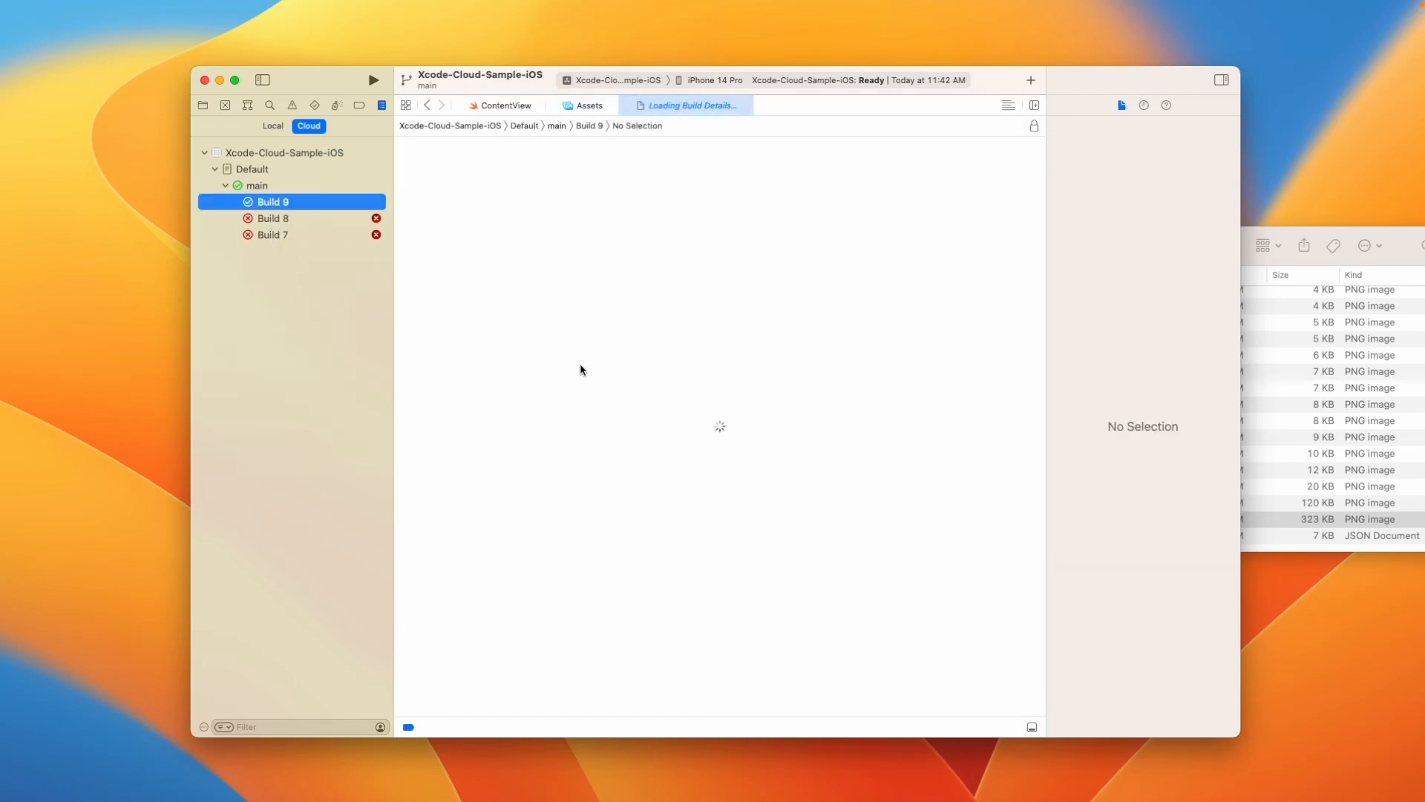
pyautogui.press('super+Tab')
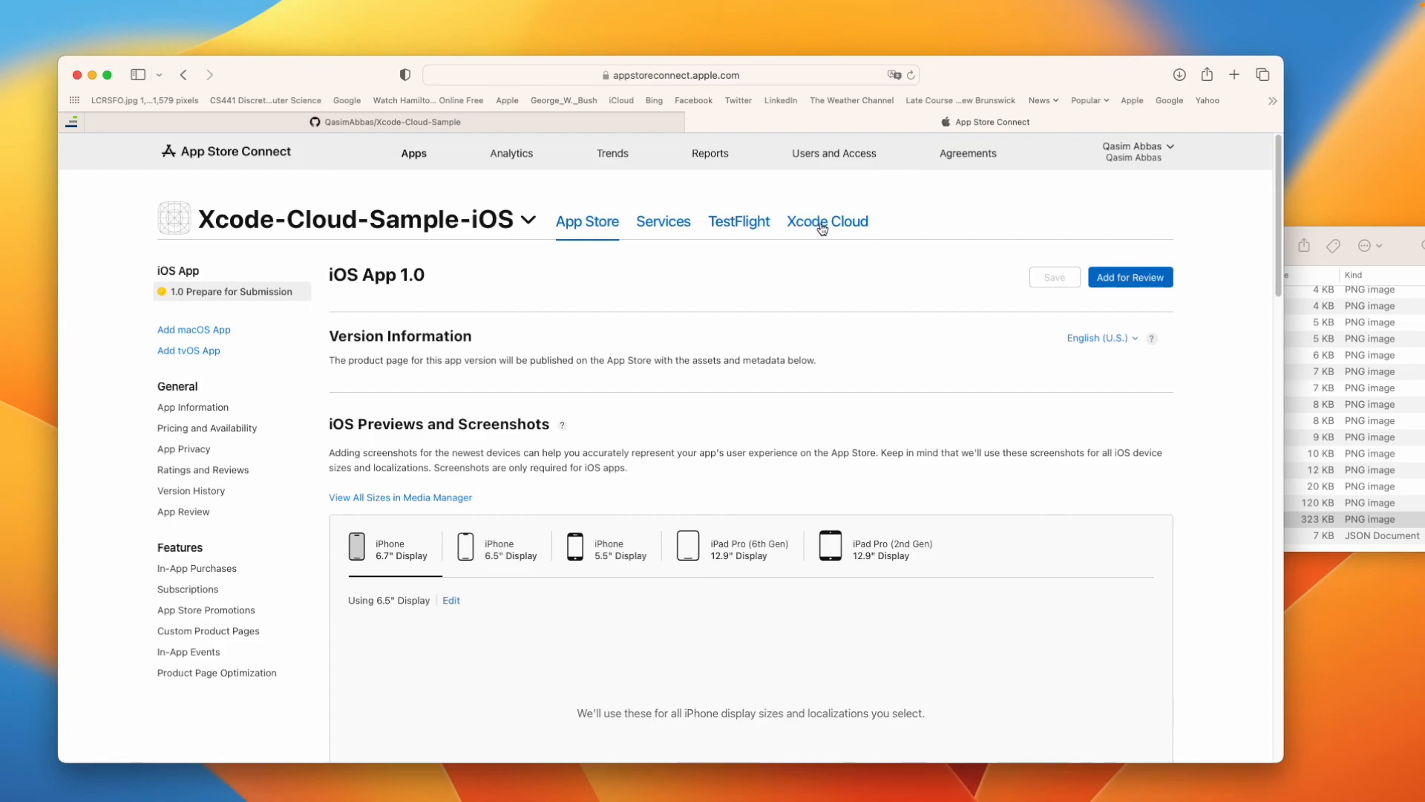
pyautogui.click(742, 223)
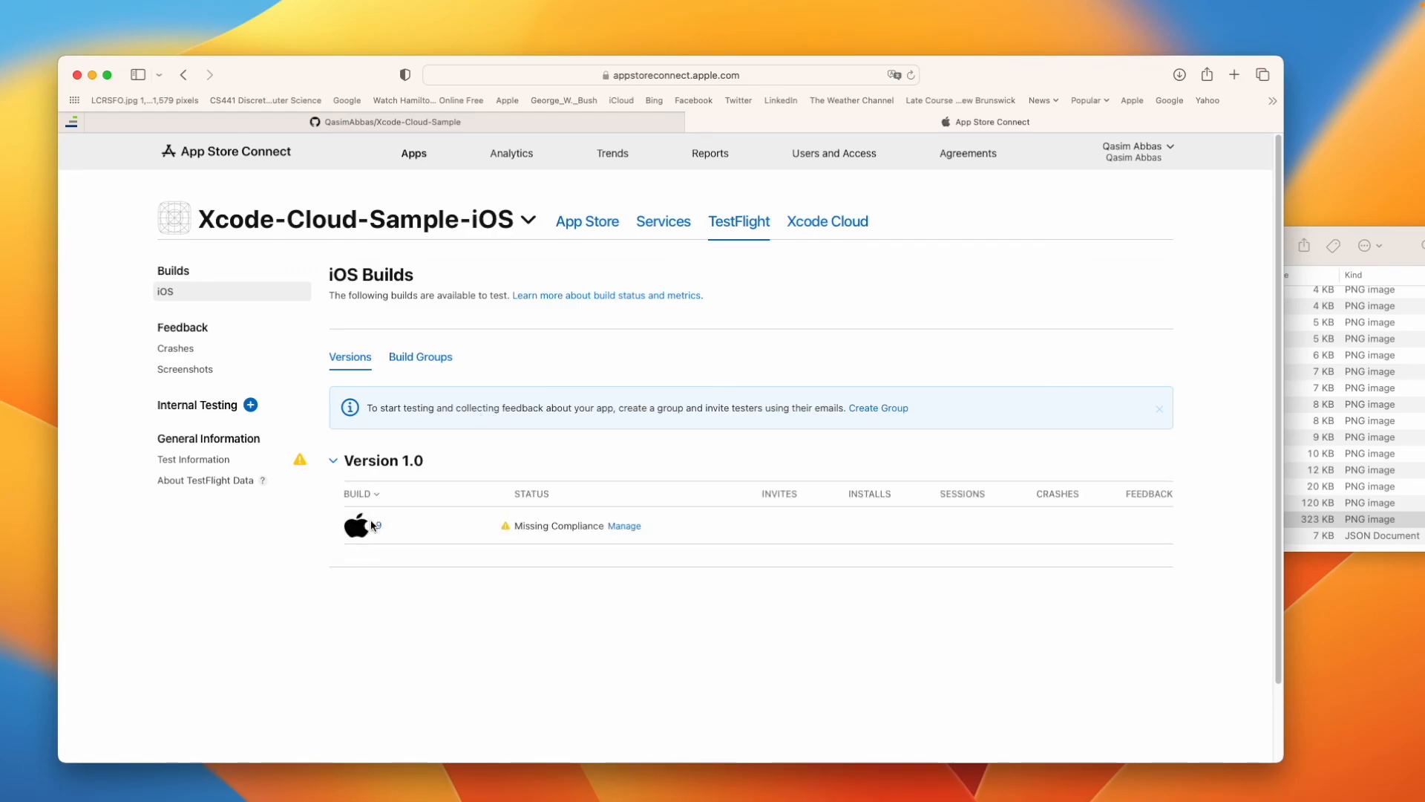
# Answer No to encryption use in build 9's Export Compliance Information and start internal testing
pyautogui.click(617, 526)
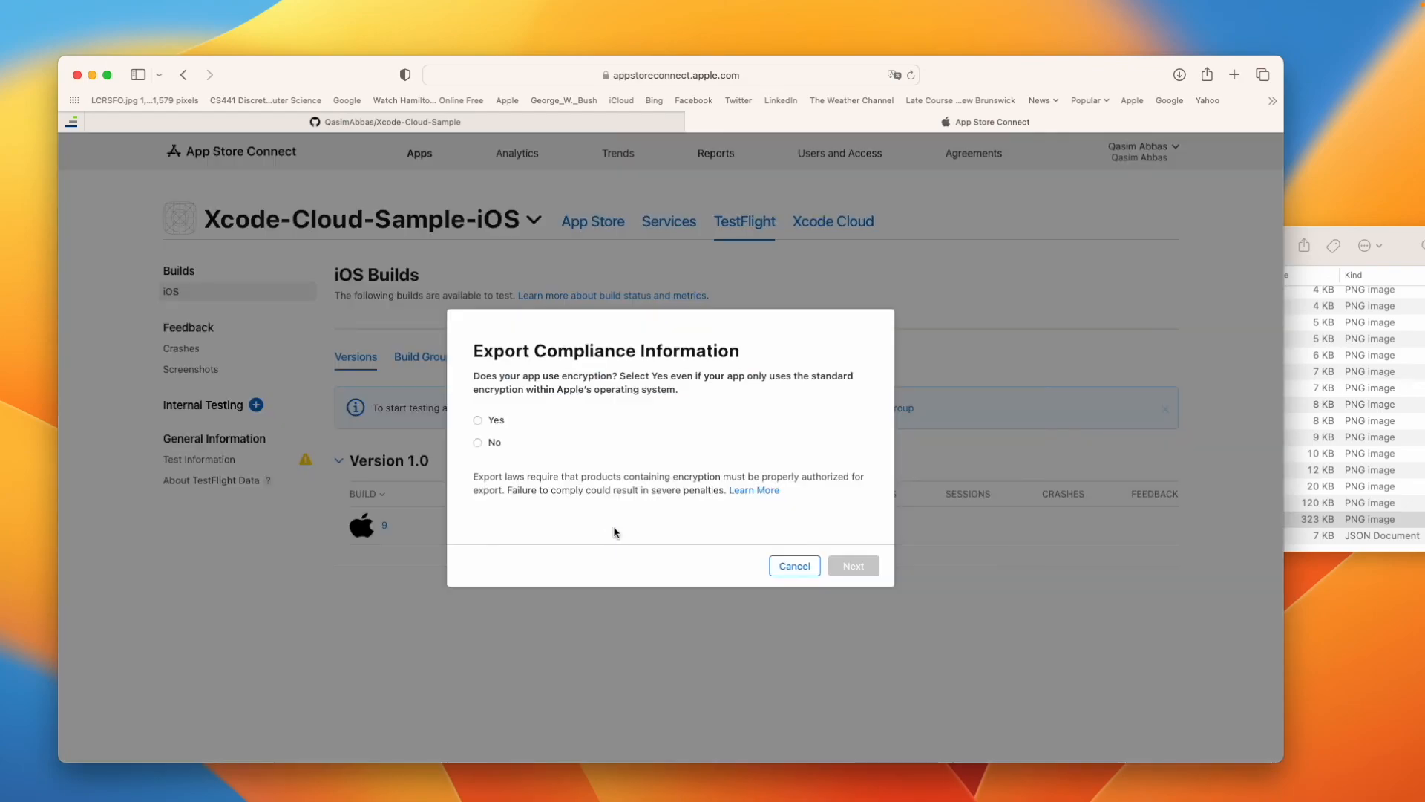
pyautogui.click(492, 443)
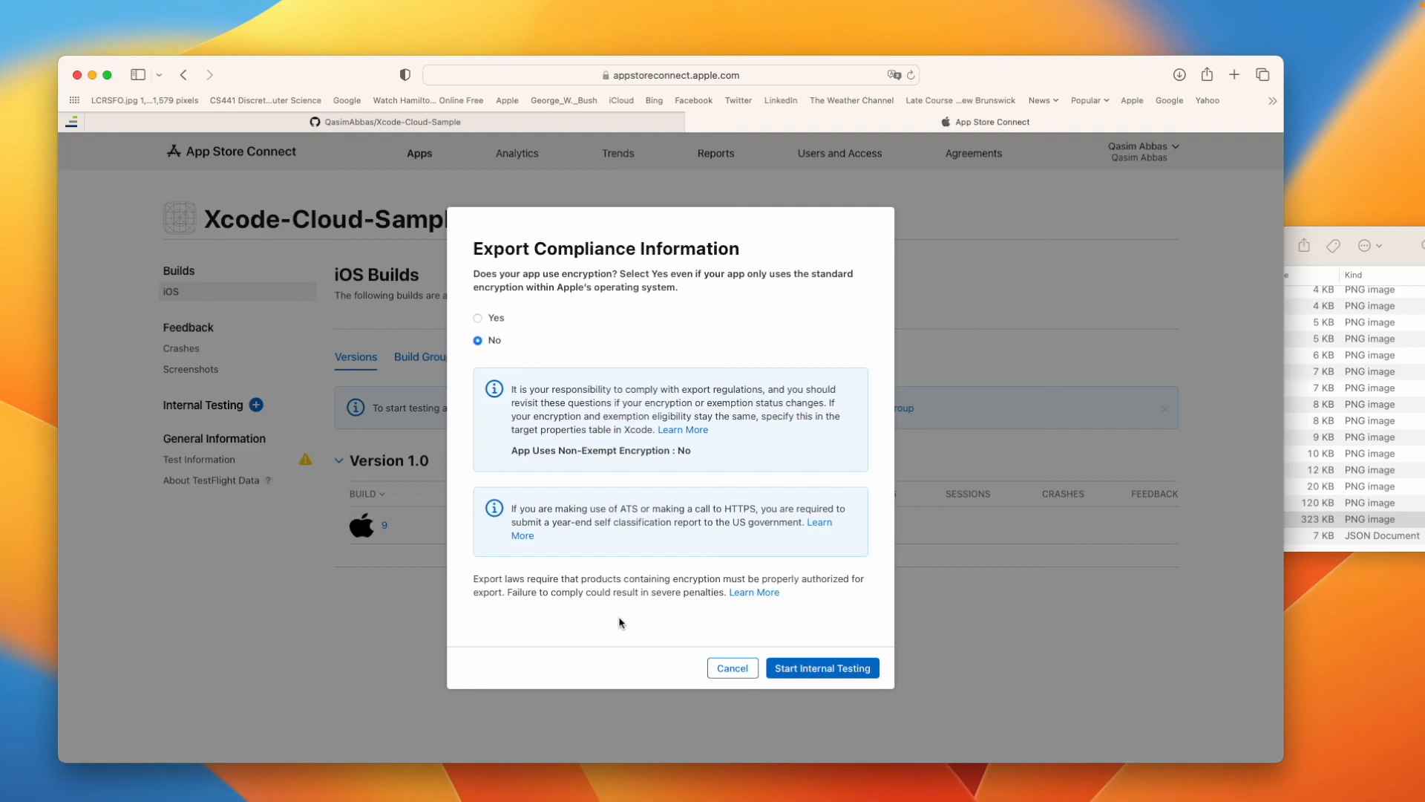
pyautogui.click(802, 670)
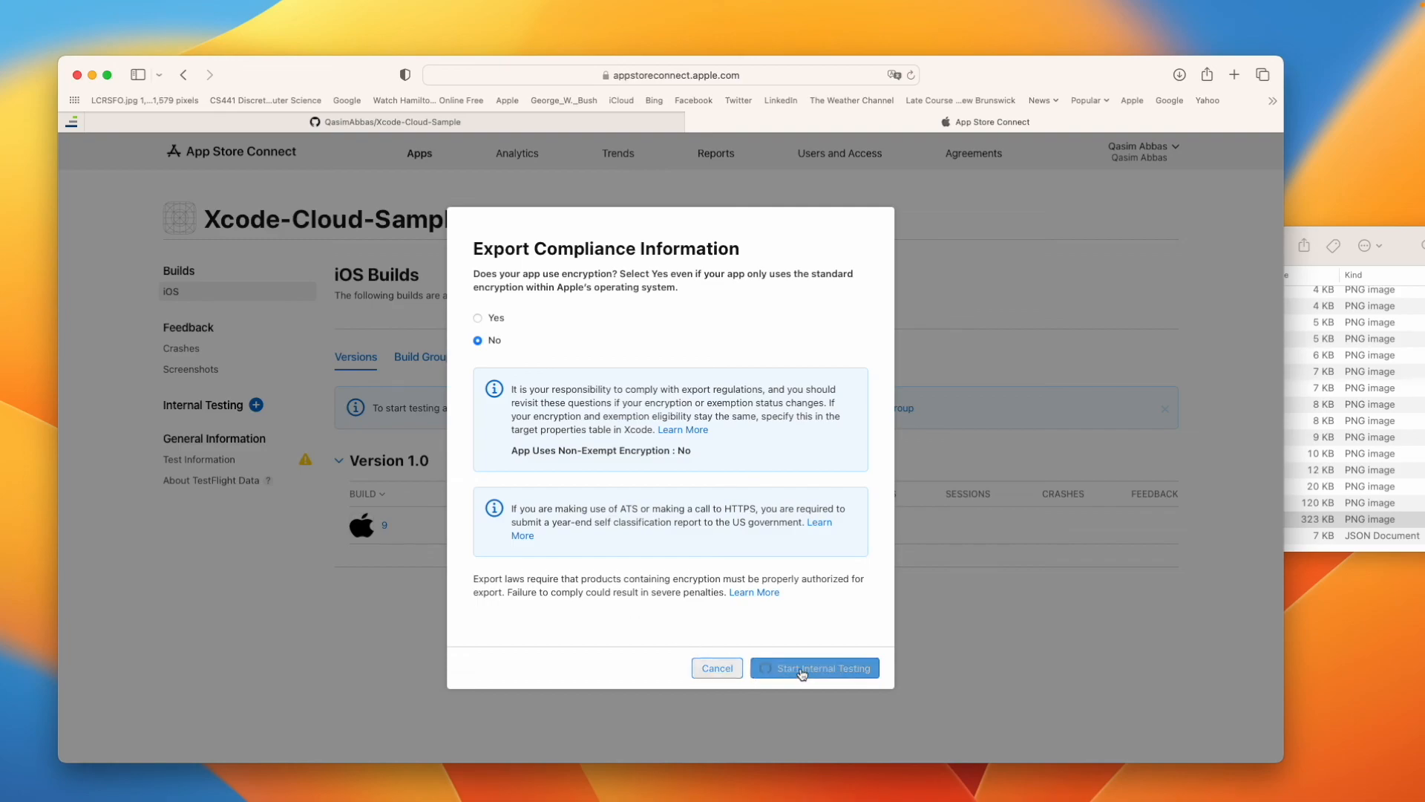
pyautogui.moveTo(520, 517); pyautogui.dragTo(614, 544)
pyautogui.click(614, 547)
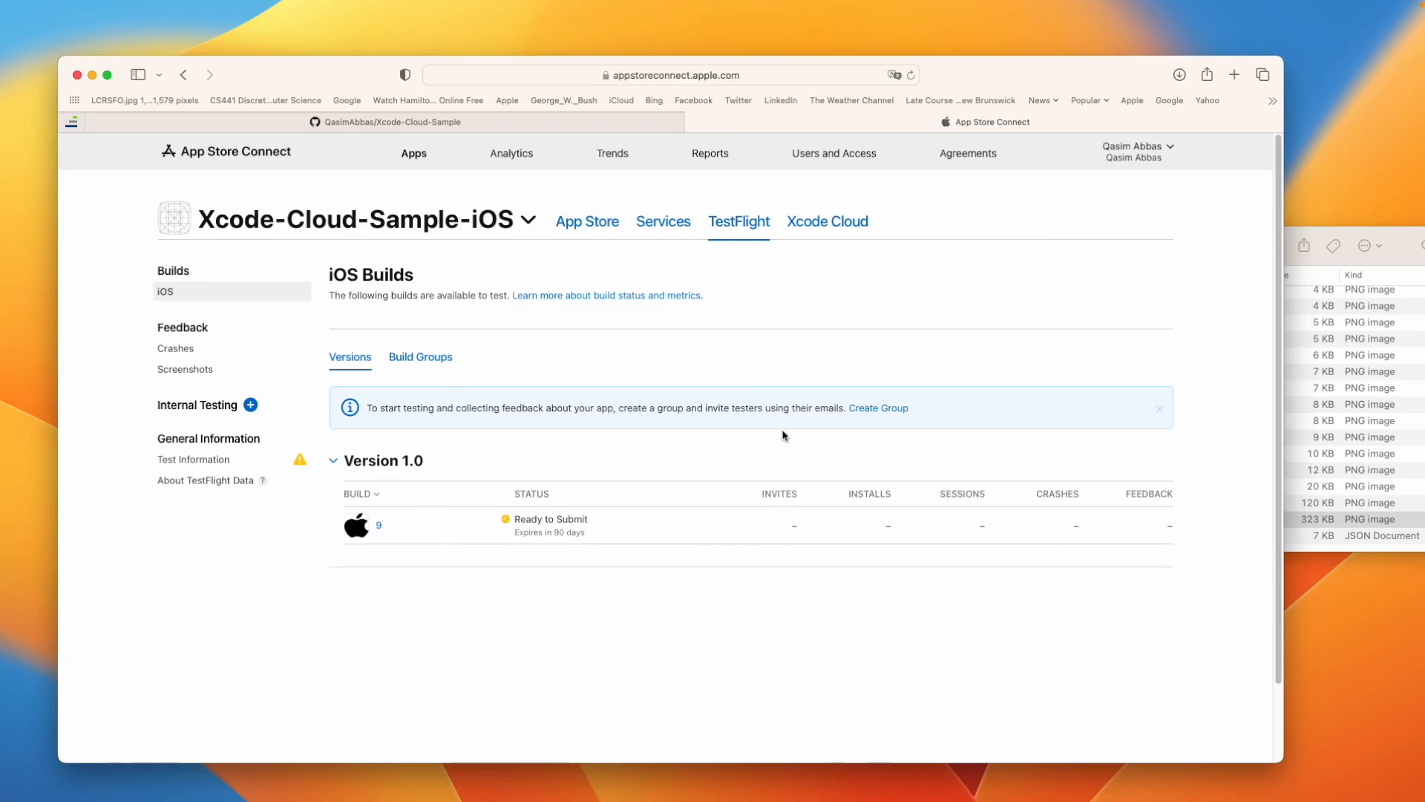